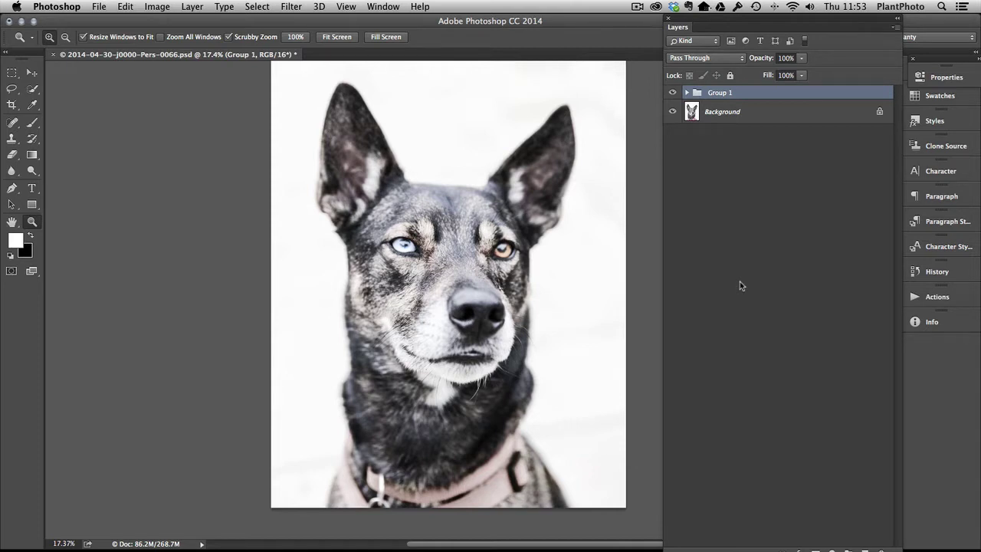
# Step: Compare the portrait with and without Group 1 by toggling its visibility, leaving the group hidden
pyautogui.click(674, 92)
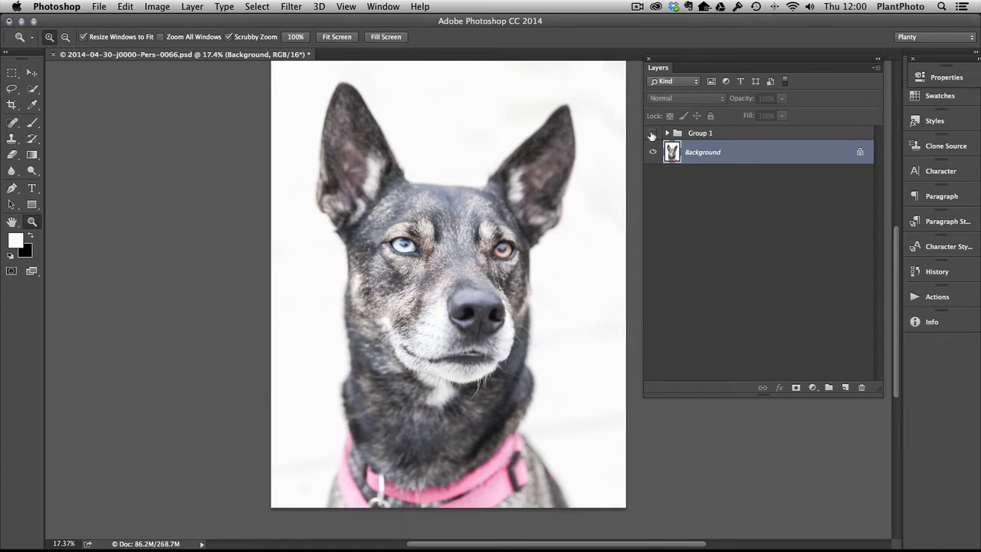
pyautogui.click(653, 134)
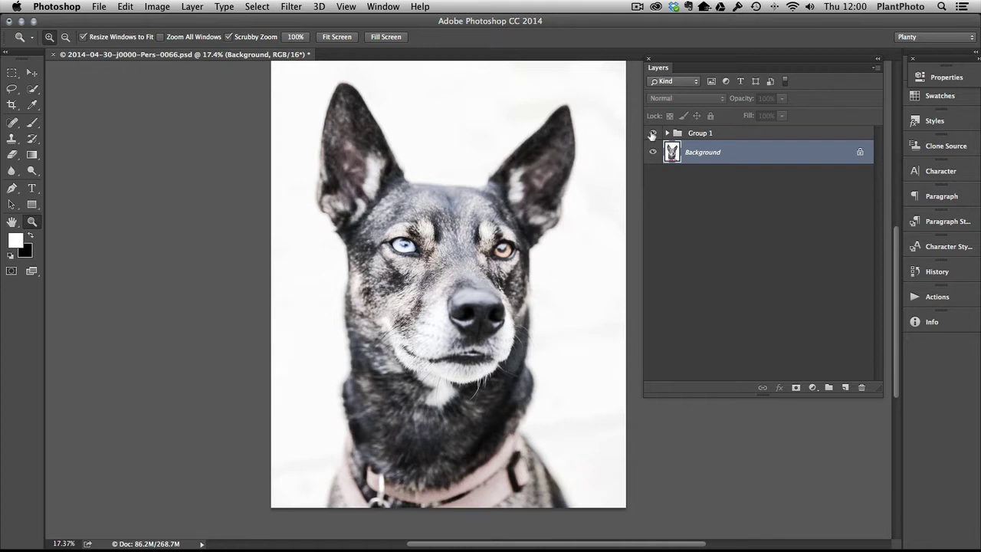
pyautogui.click(653, 134)
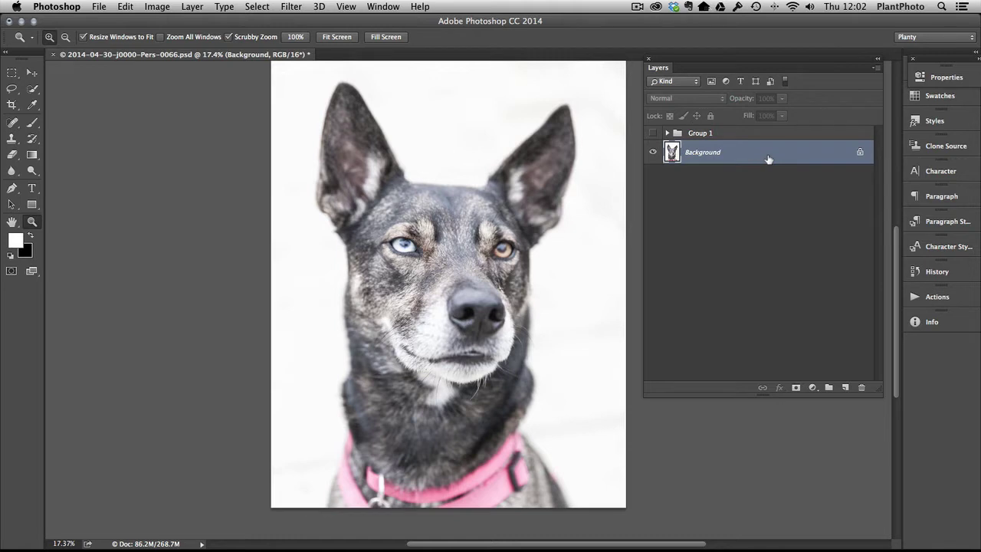
# Step: Duplicate the Background layer and name the copy "Contrast Boost Global"
pyautogui.press('super+j')
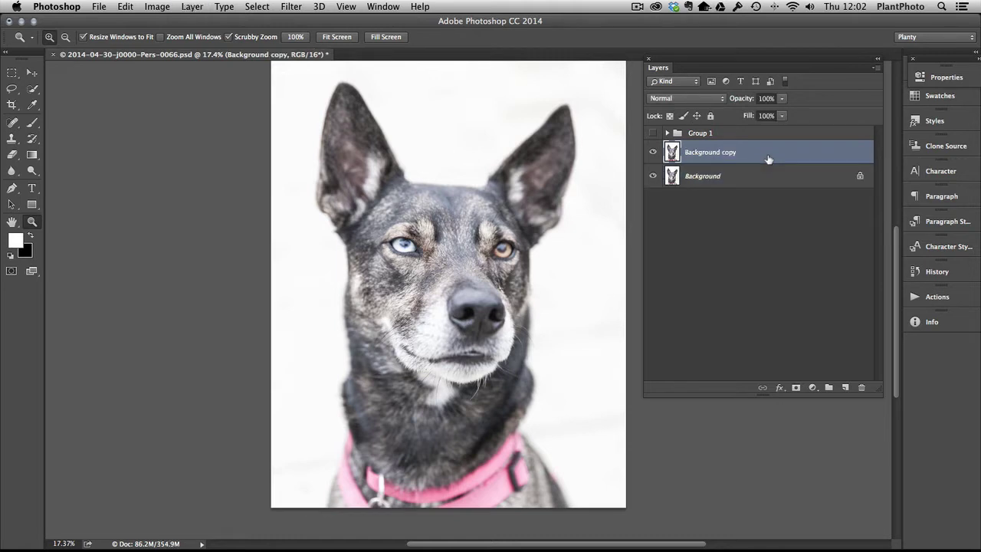
pyautogui.doubleClick(726, 153)
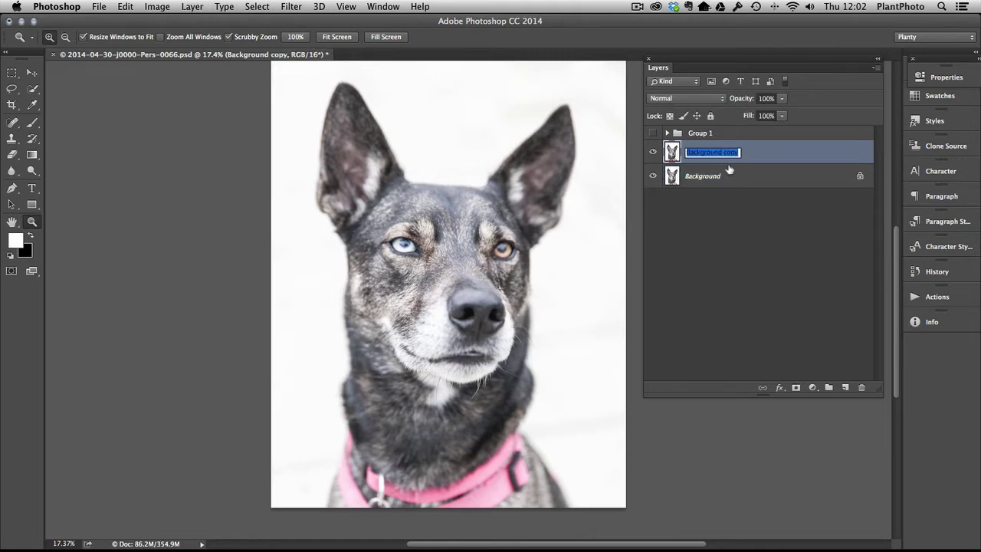
pyautogui.write('Contrast B')
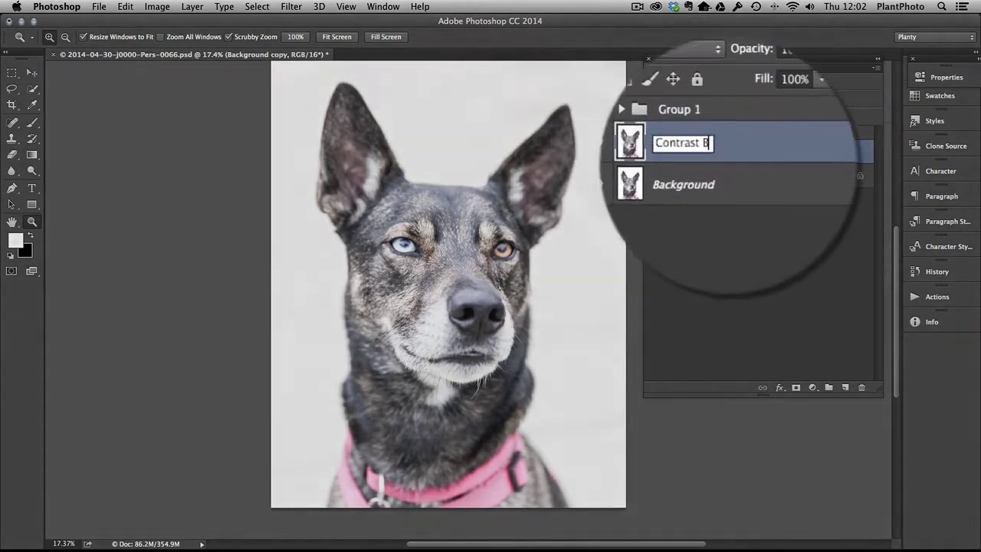
pyautogui.write('oost Glo')
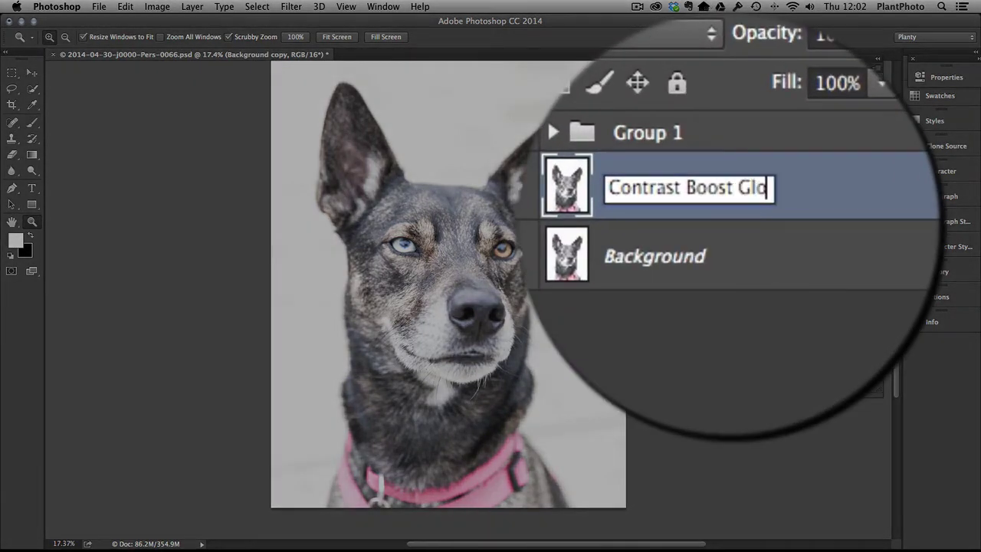
pyautogui.write('bal')
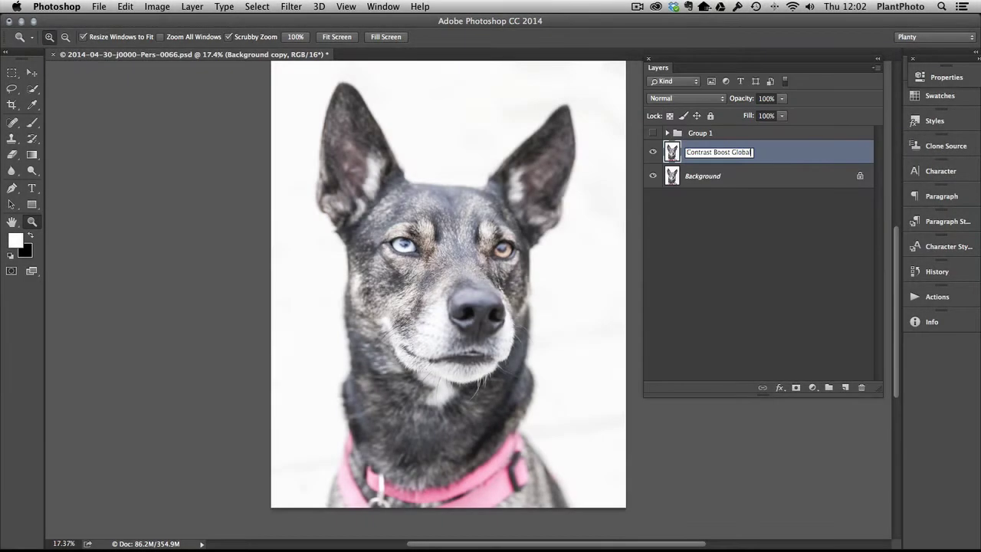
pyautogui.press('Return')
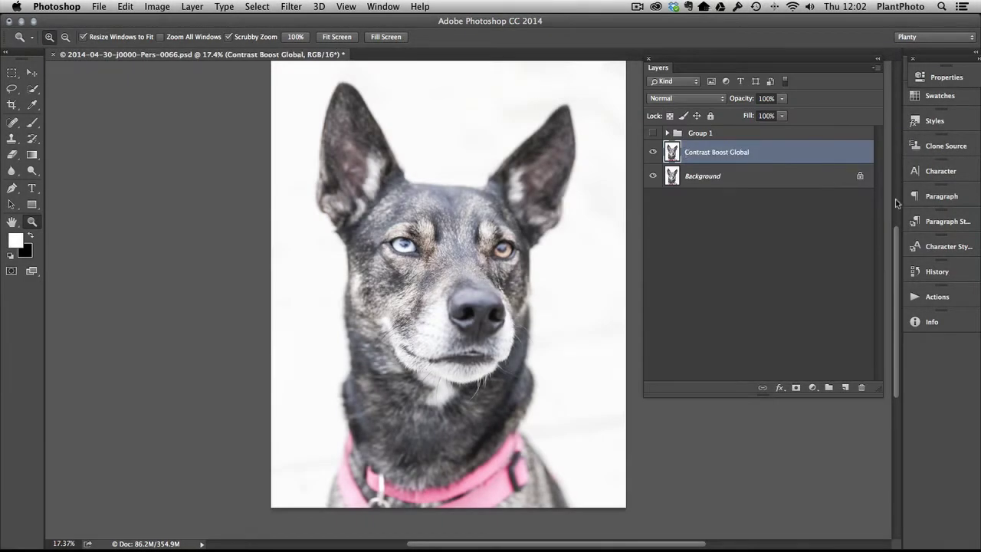
# Step: Set the Contrast Boost Global layer's blend mode to Overlay and its opacity to 67%
pyautogui.click(695, 98)
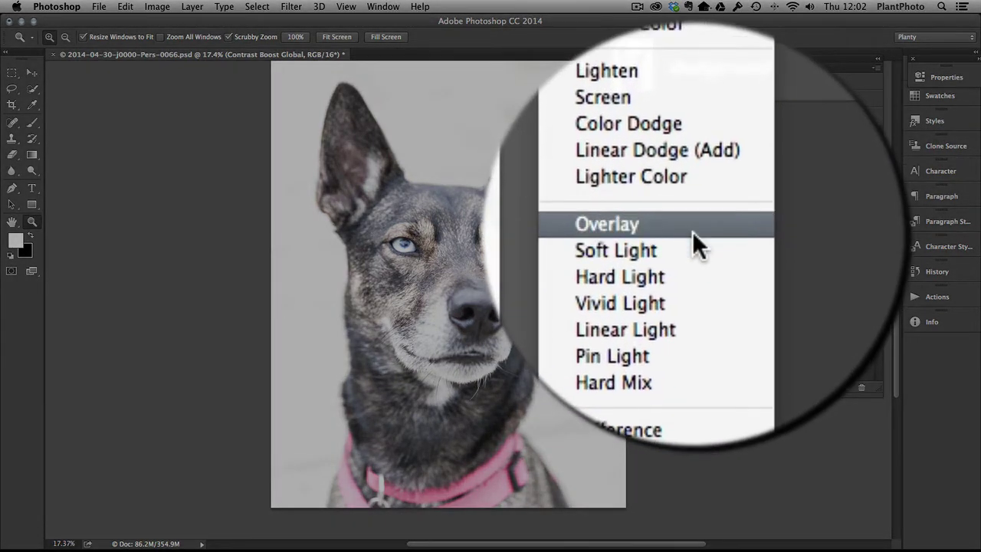
pyautogui.click(693, 233)
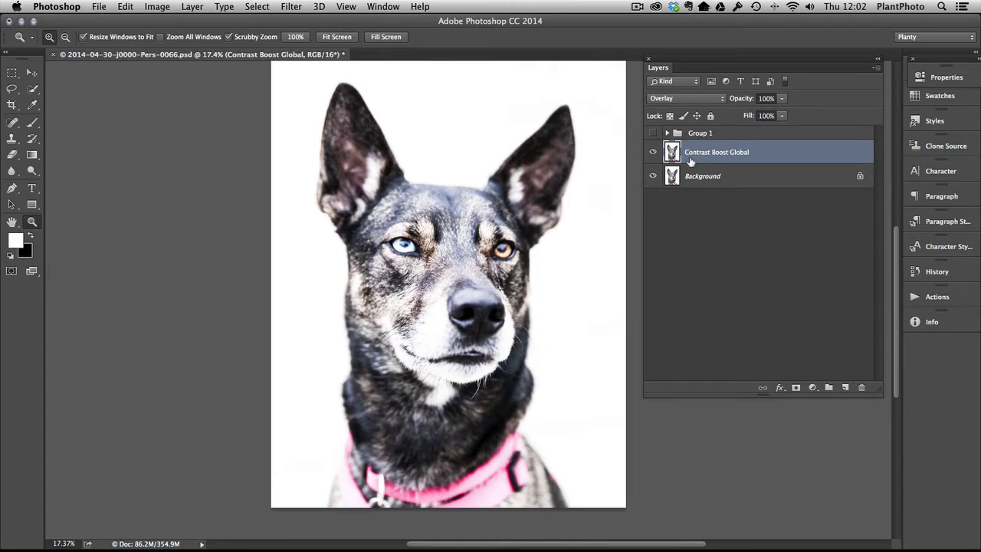
pyautogui.click(783, 99)
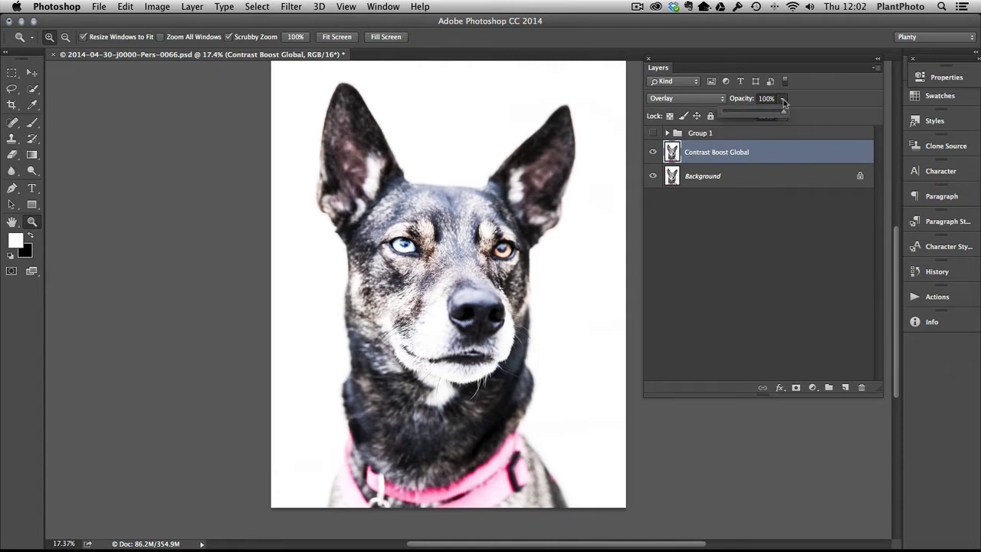
pyautogui.moveTo(783, 111); pyautogui.dragTo(764, 113)
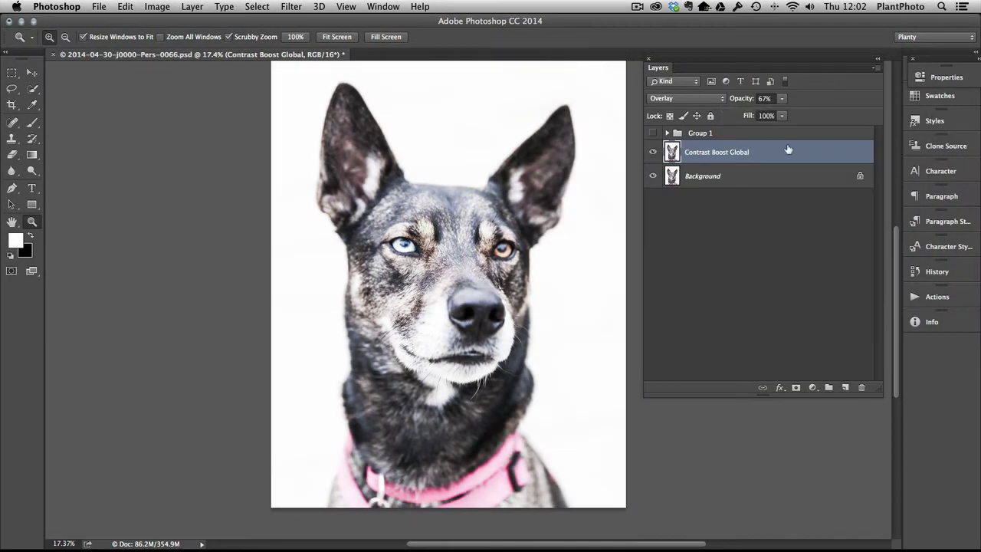
# Step: Toggle the visibility of Contrast Boost Global to compare the image before and after the contrast boost
pyautogui.click(653, 153)
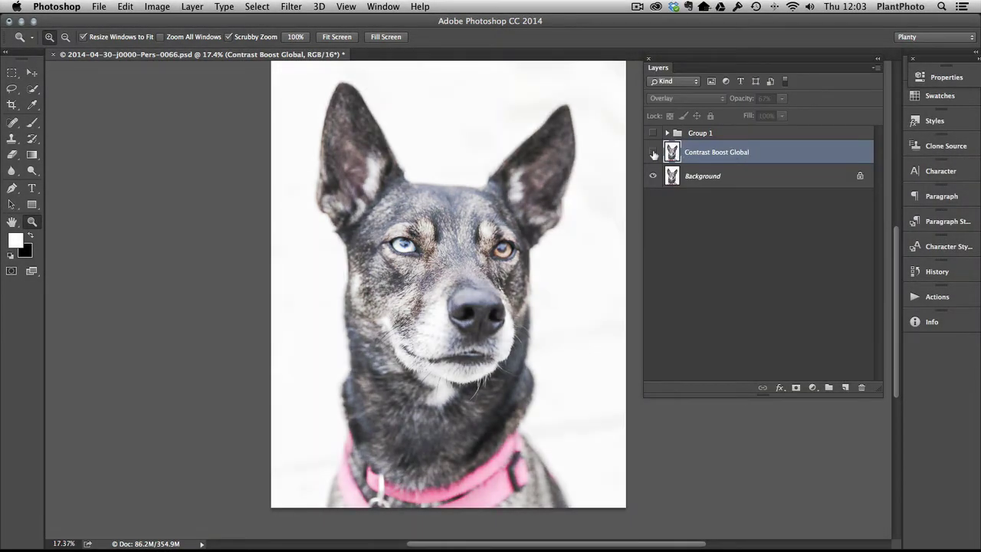
pyautogui.click(653, 153)
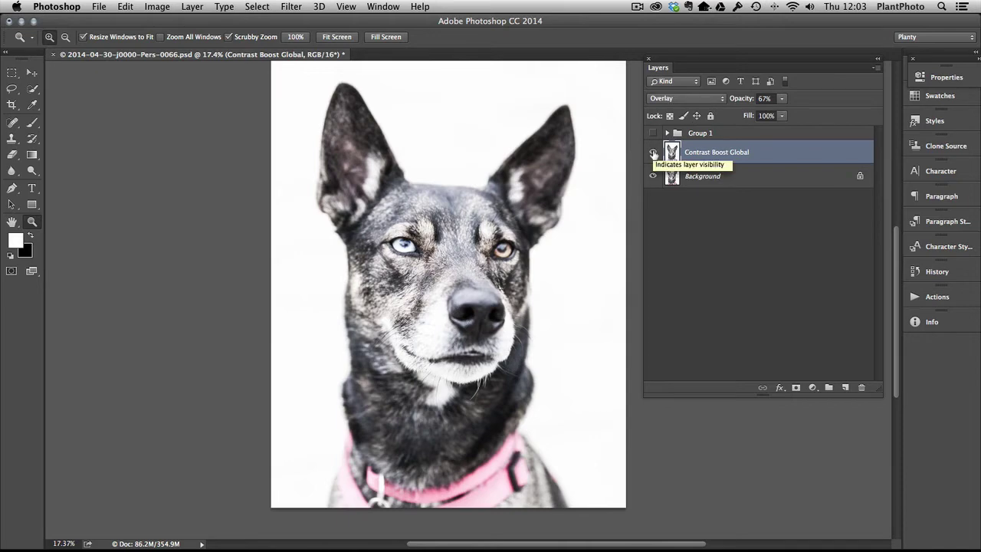
pyautogui.click(653, 154)
pyautogui.click(653, 153)
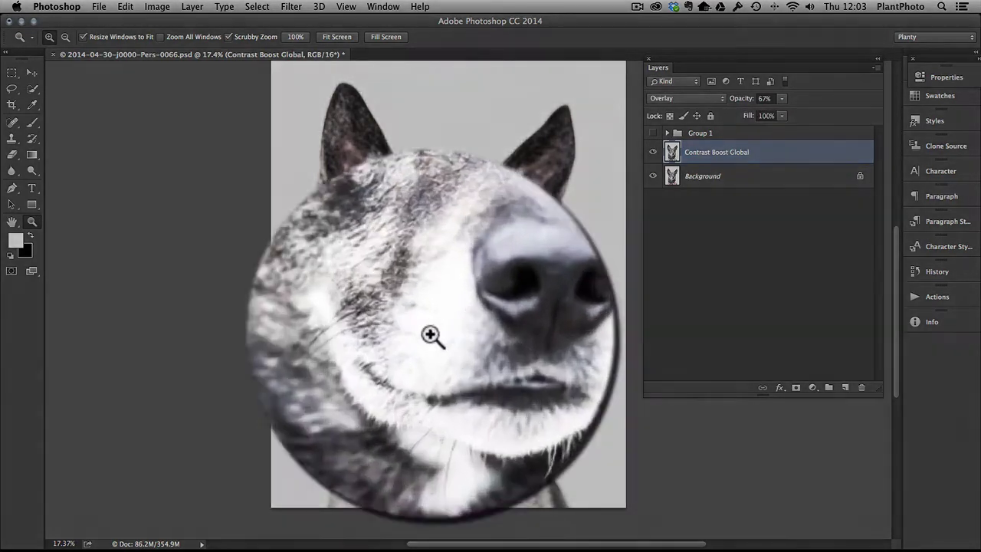
# Step: In the layer's Blend If settings for Gray, split the This Layer white slider to 95 / 255 and apply the change
pyautogui.click(430, 336)
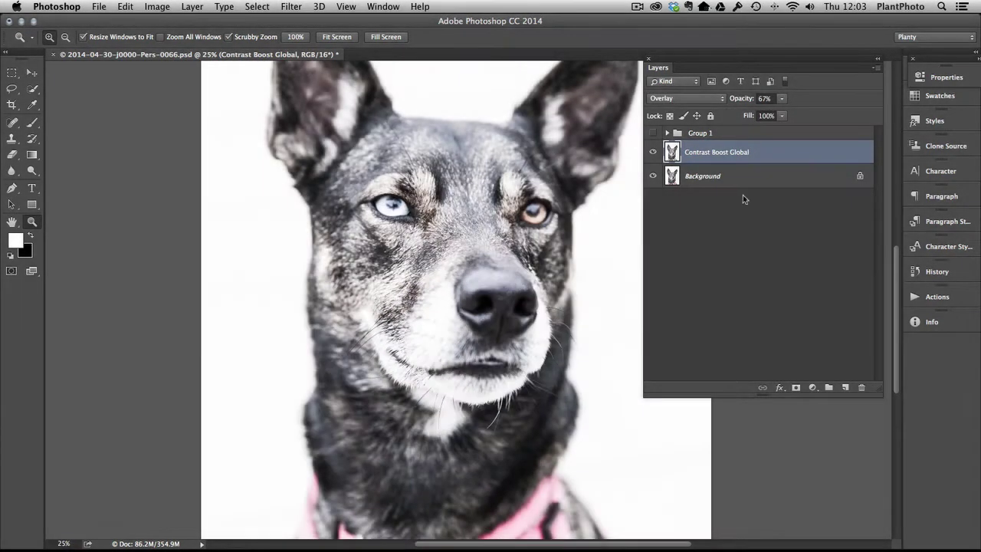
pyautogui.doubleClick(850, 154)
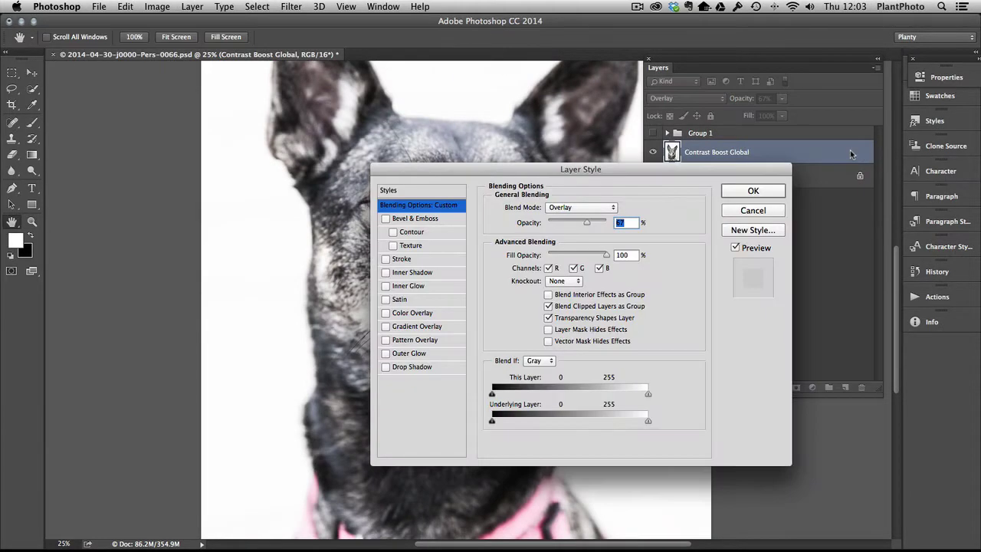
pyautogui.moveTo(483, 103); pyautogui.dragTo(731, 21)
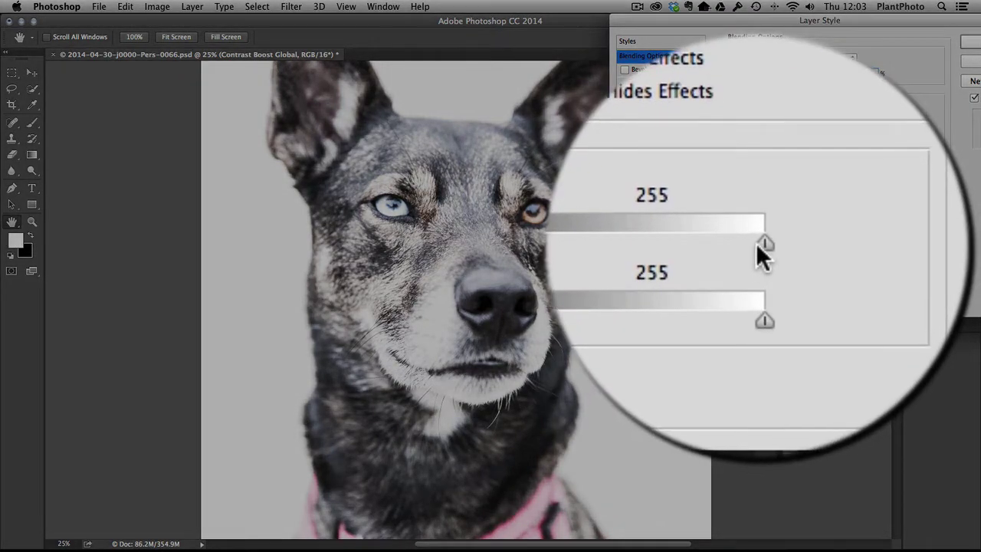
pyautogui.moveTo(758, 244); pyautogui.dragTo(754, 244)
pyautogui.moveTo(885, 244)
pyautogui.mouseDown()
pyautogui.moveTo(799, 254)
pyautogui.moveTo(870, 250)
pyautogui.mouseUp()
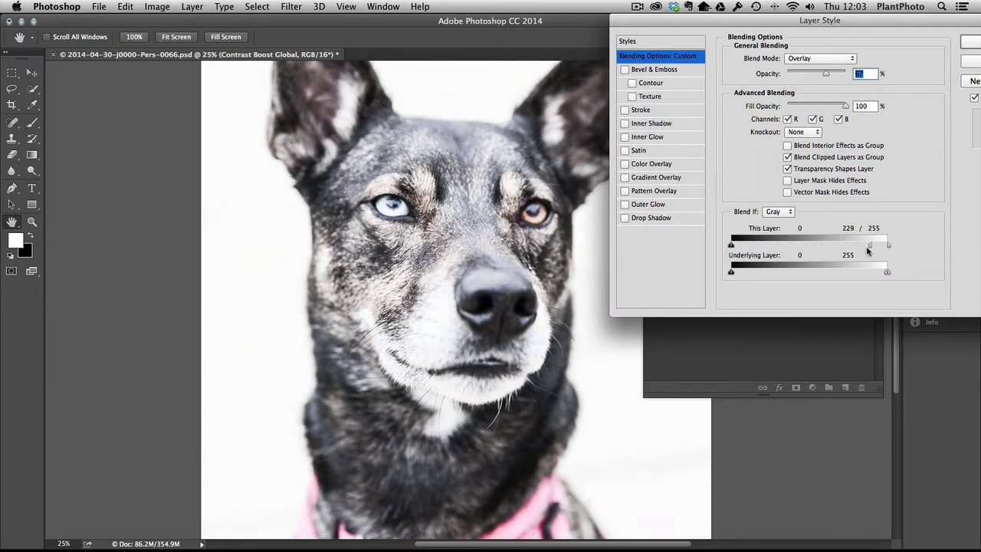
pyautogui.moveTo(869, 247); pyautogui.dragTo(798, 256)
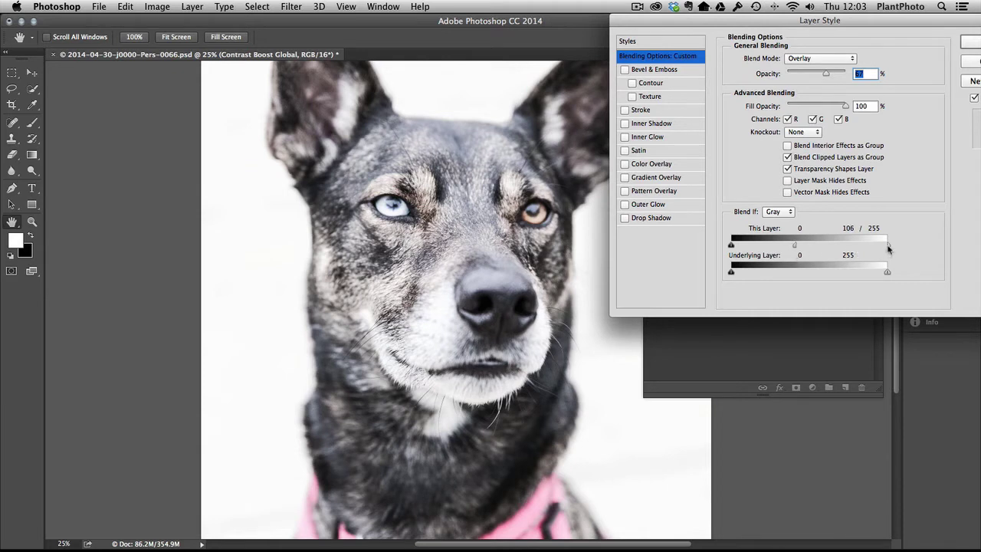
pyautogui.moveTo(796, 248); pyautogui.dragTo(794, 248)
pyautogui.moveTo(888, 246)
pyautogui.mouseDown()
pyautogui.moveTo(832, 249)
pyautogui.moveTo(896, 254)
pyautogui.mouseUp()
pyautogui.moveTo(794, 247); pyautogui.dragTo(791, 248)
pyautogui.moveTo(938, 23); pyautogui.dragTo(837, 38)
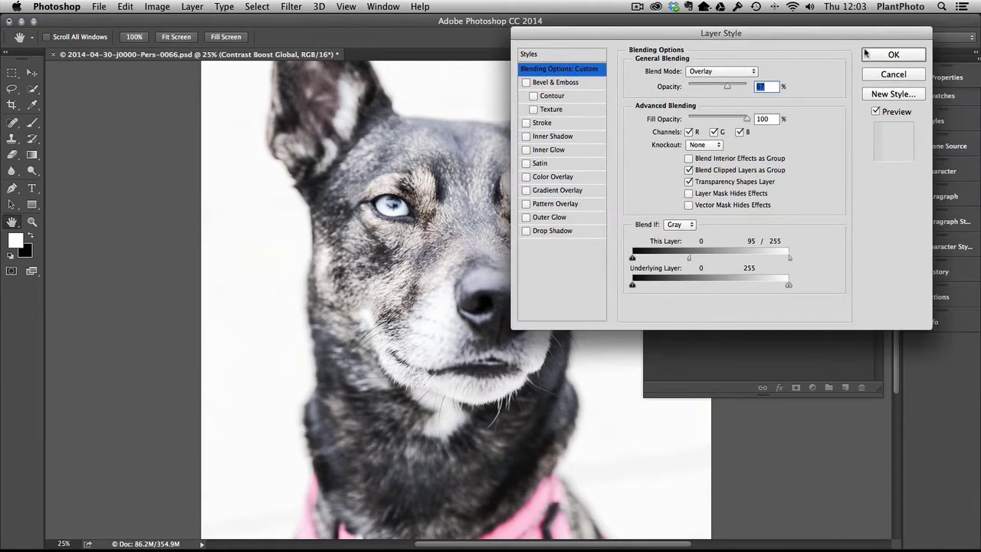
pyautogui.click(894, 59)
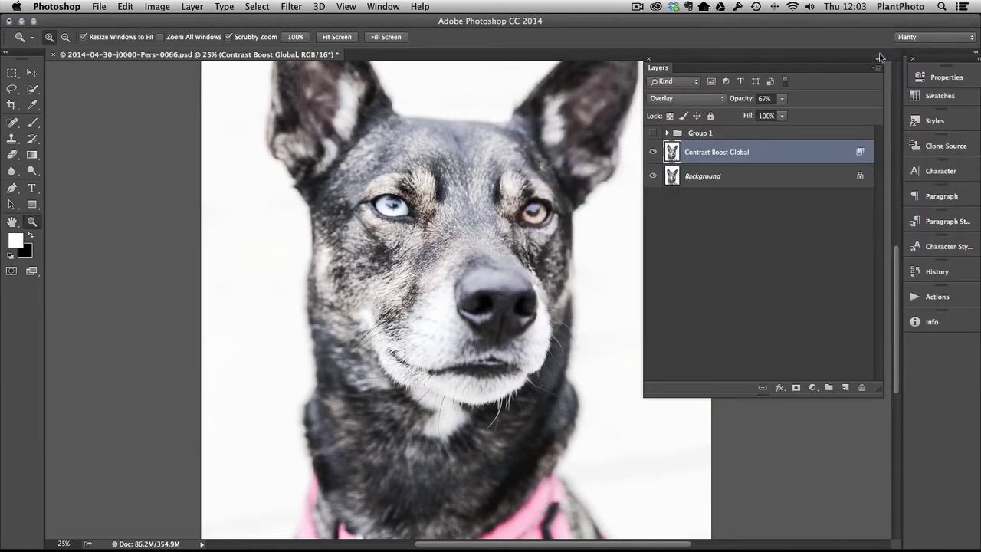
# Step: Compare the whole portrait with Contrast Boost Global shown and hidden to judge the softened highlights
pyautogui.click(652, 152)
pyautogui.click(652, 151)
pyautogui.keyDown('alt'); pyautogui.click(438, 320); pyautogui.keyUp('alt')
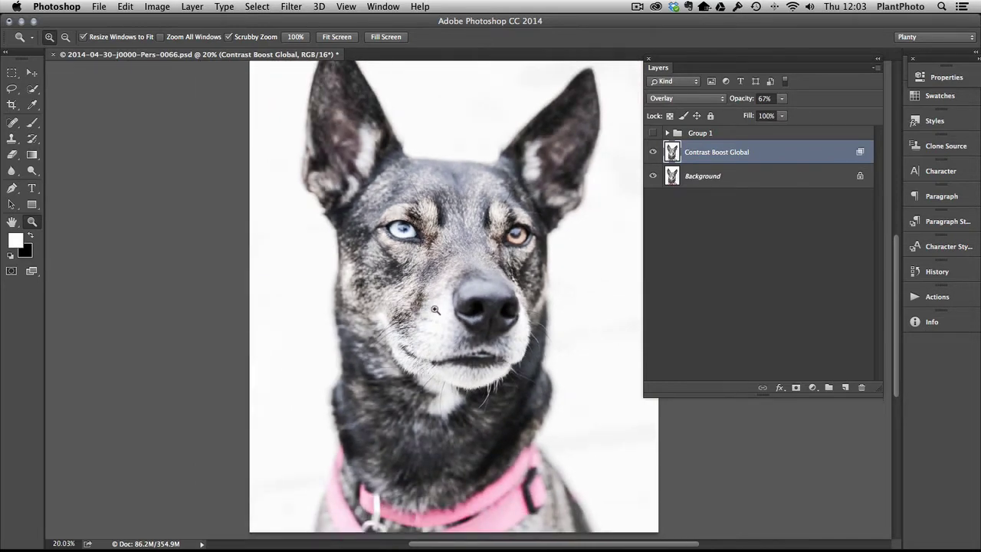
pyautogui.moveTo(428, 294); pyautogui.dragTo(423, 295)
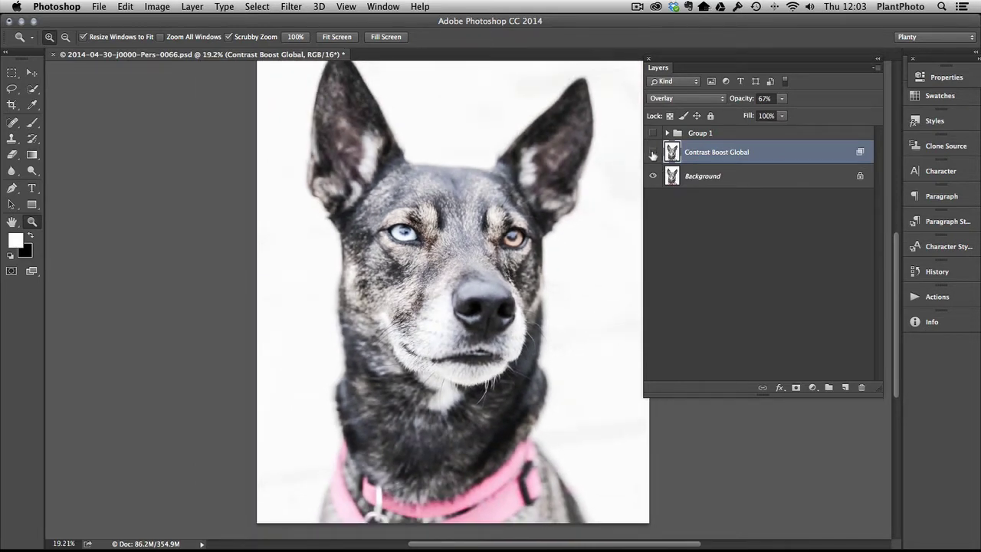
pyautogui.click(652, 152)
pyautogui.click(653, 152)
pyautogui.click(653, 152)
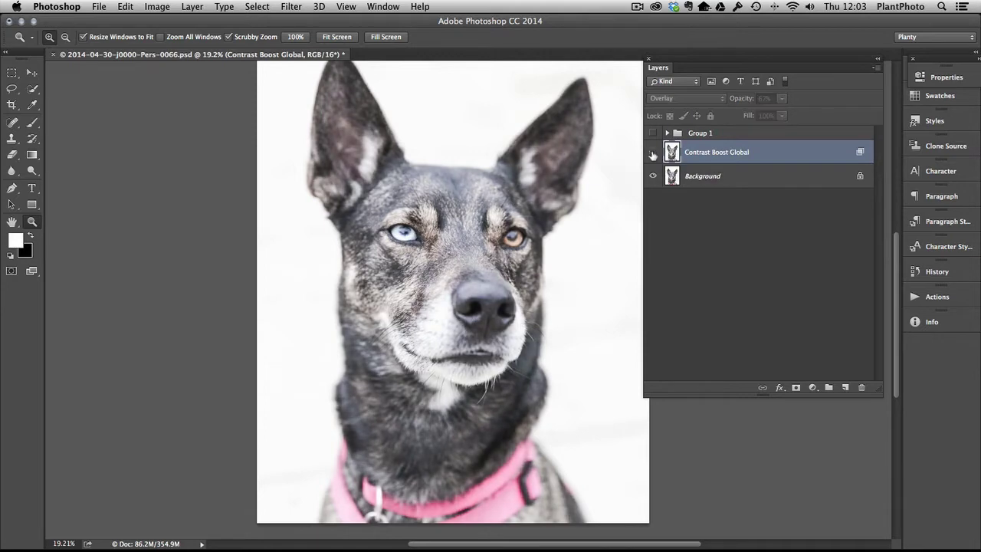
pyautogui.click(652, 152)
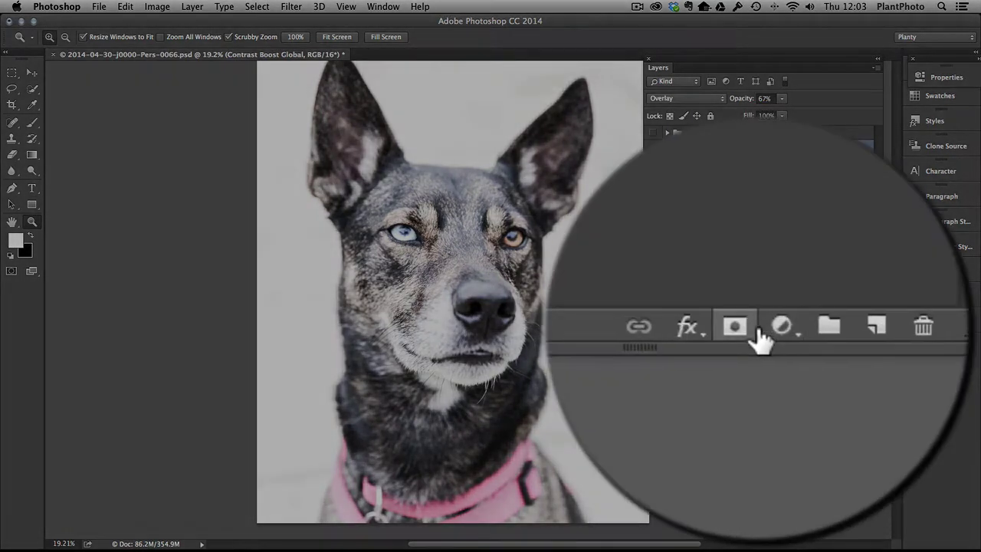
# Step: Add a Levels adjustment layer above Contrast Boost Global and preview highlight and shadow clipping at its white and black input points
pyautogui.click(812, 387)
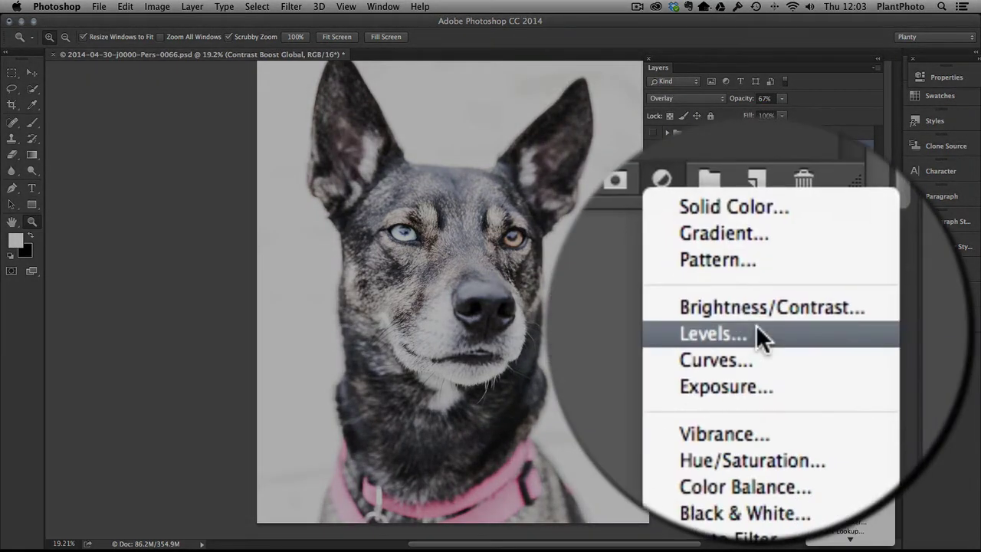
pyautogui.click(757, 330)
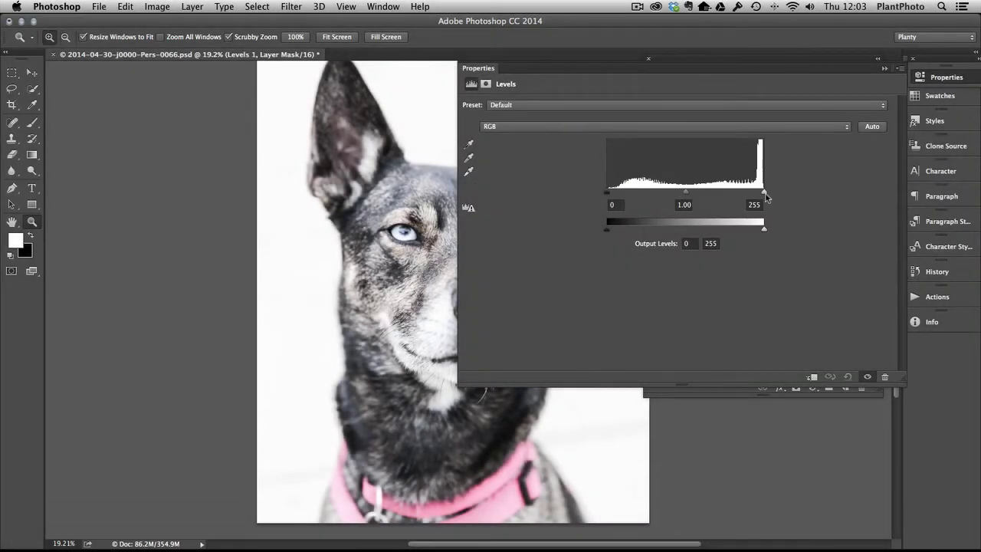
pyautogui.keyDown('alt'); pyautogui.click(765, 193); pyautogui.keyUp('alt')
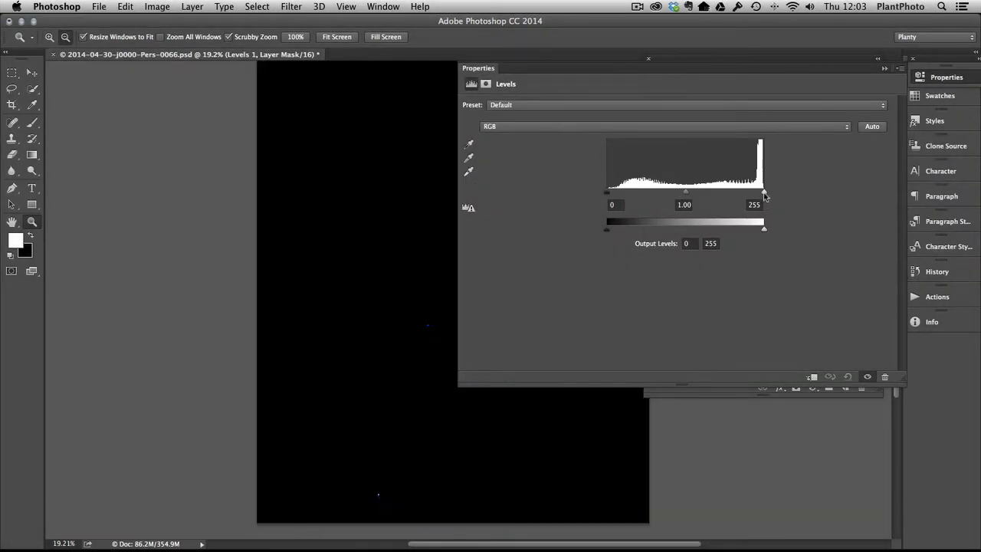
pyautogui.moveTo(672, 66); pyautogui.dragTo(846, 40)
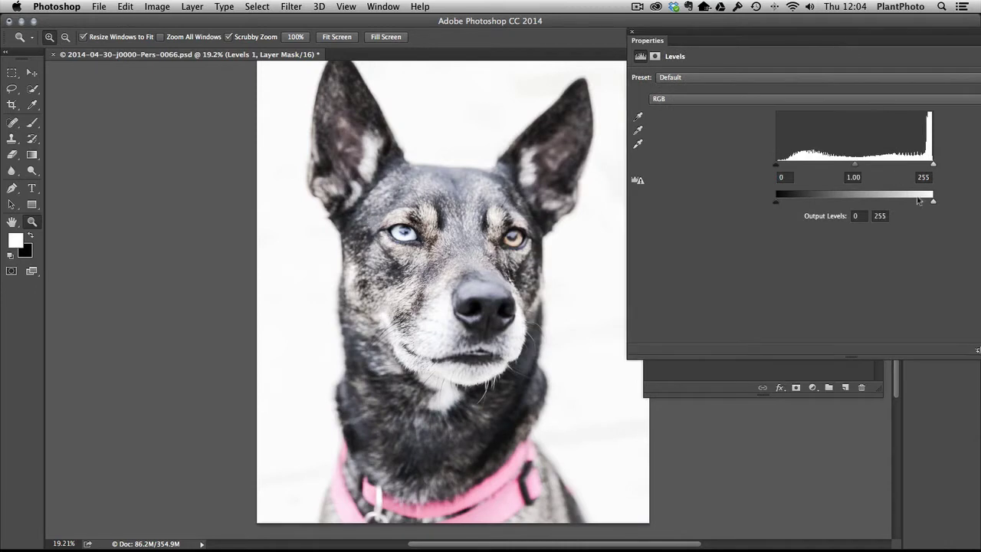
pyautogui.keyDown('alt'); pyautogui.click(933, 165); pyautogui.keyUp('alt')
pyautogui.keyDown('alt'); pyautogui.click(776, 165); pyautogui.keyUp('alt')
pyautogui.moveTo(776, 165); pyautogui.dragTo(772, 165)
# Step: Hide the Levels adjustment layer and add a Curves adjustment layer directly above Contrast Boost Global
pyautogui.click(708, 373)
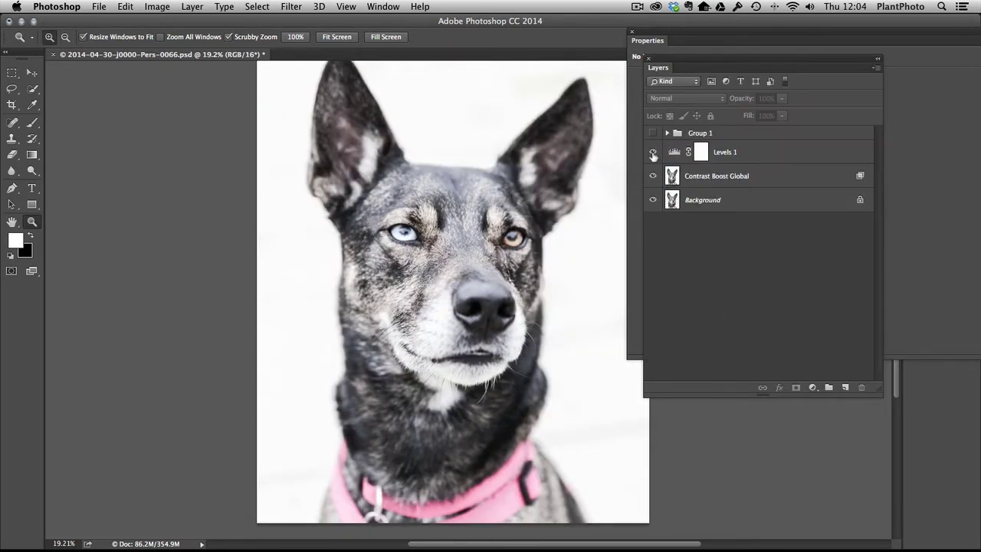
pyautogui.click(652, 153)
pyautogui.click(762, 182)
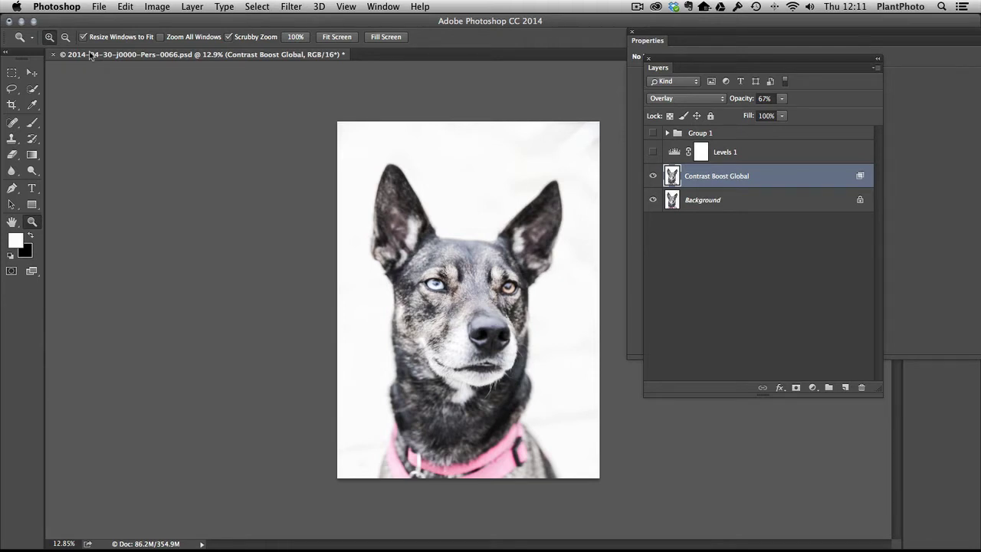
pyautogui.click(813, 387)
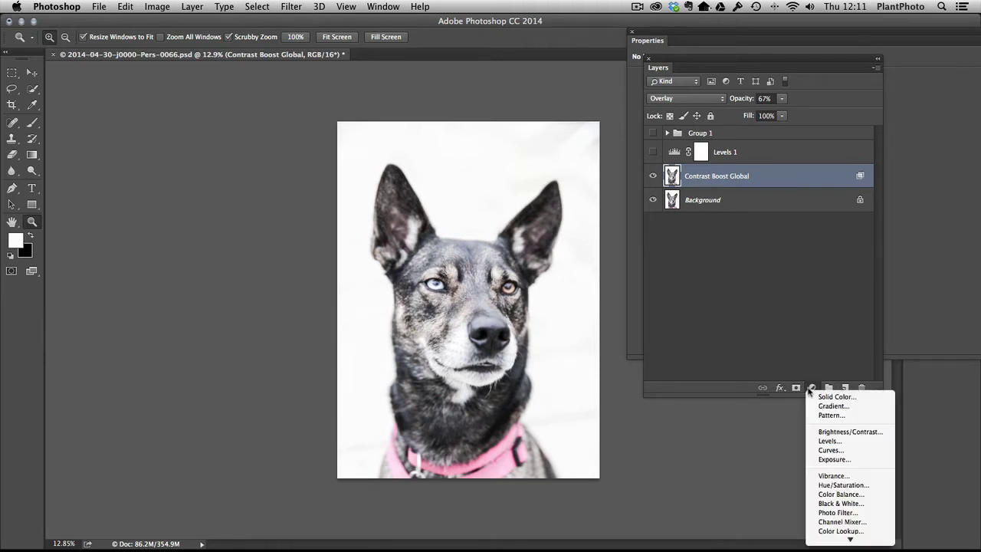
pyautogui.click(831, 450)
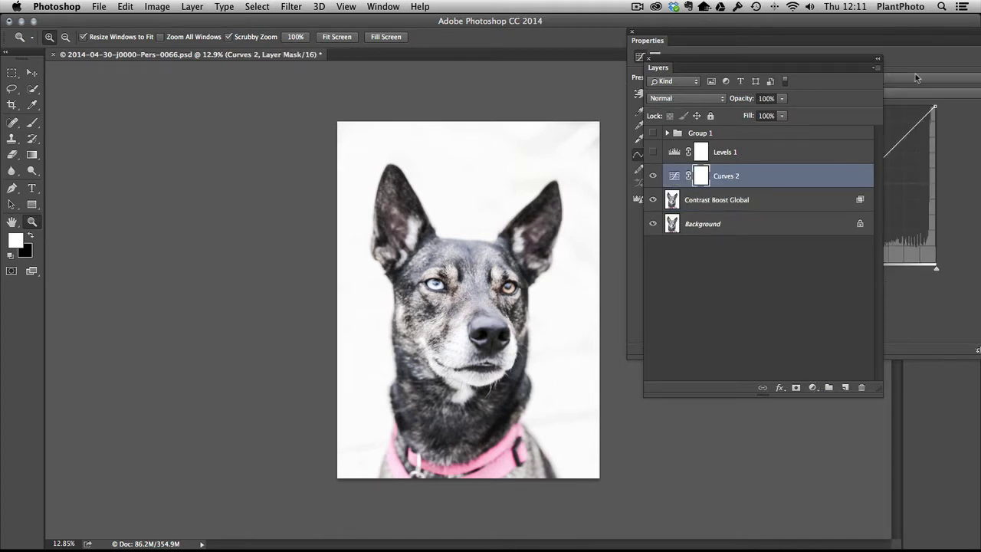
# Step: Shape an S-curve on the Curves 2 adjustment with points at input 192 / output 208 and input 65 / output 52
pyautogui.click(915, 73)
pyautogui.moveTo(896, 144); pyautogui.dragTo(896, 135)
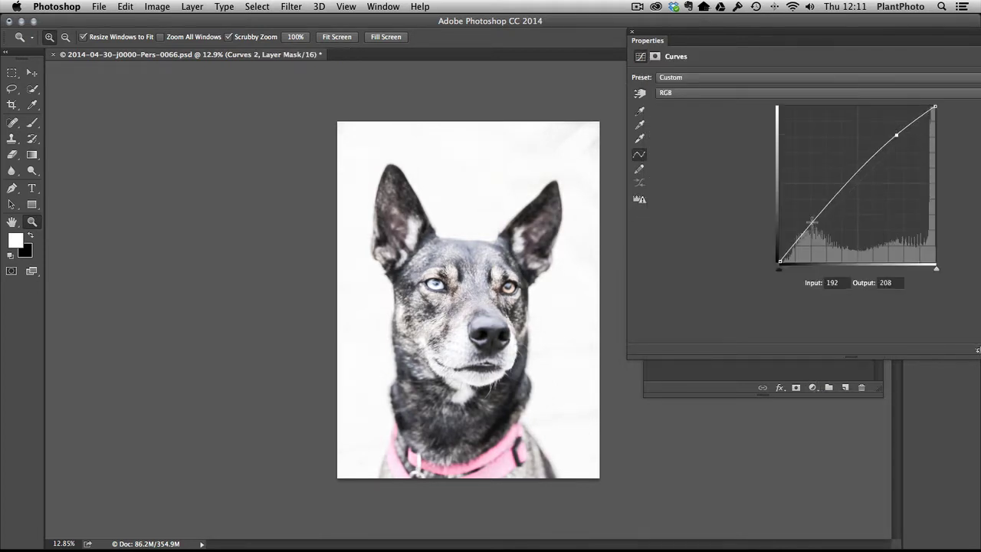
pyautogui.moveTo(811, 223); pyautogui.dragTo(820, 229)
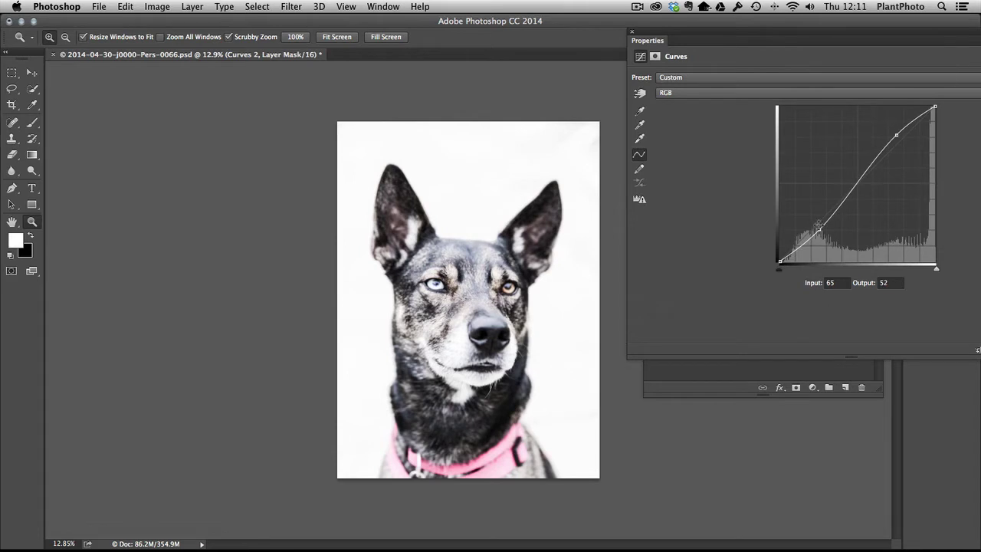
# Step: Delete the Curves 2 adjustment layer from the layer stack
pyautogui.click(728, 369)
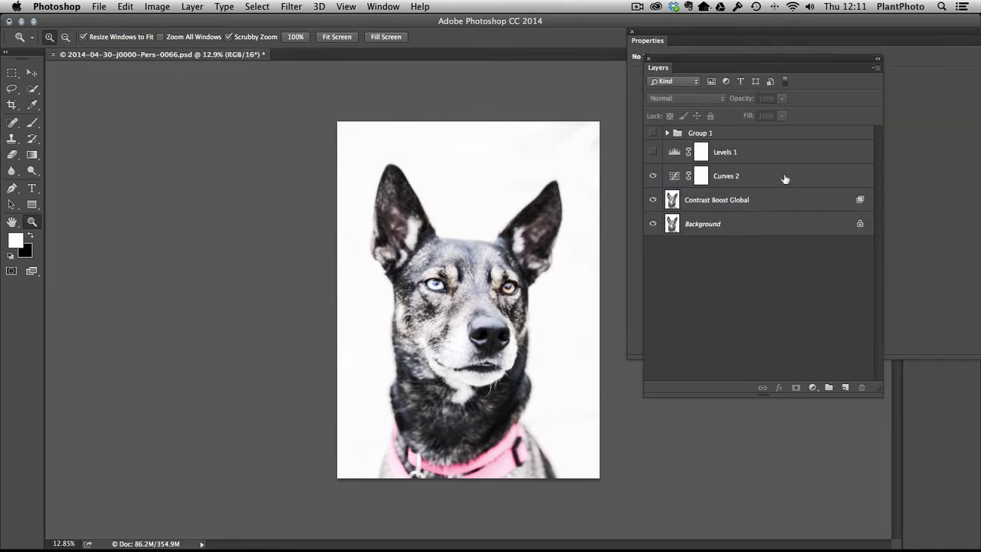
pyautogui.moveTo(784, 176); pyautogui.dragTo(860, 388)
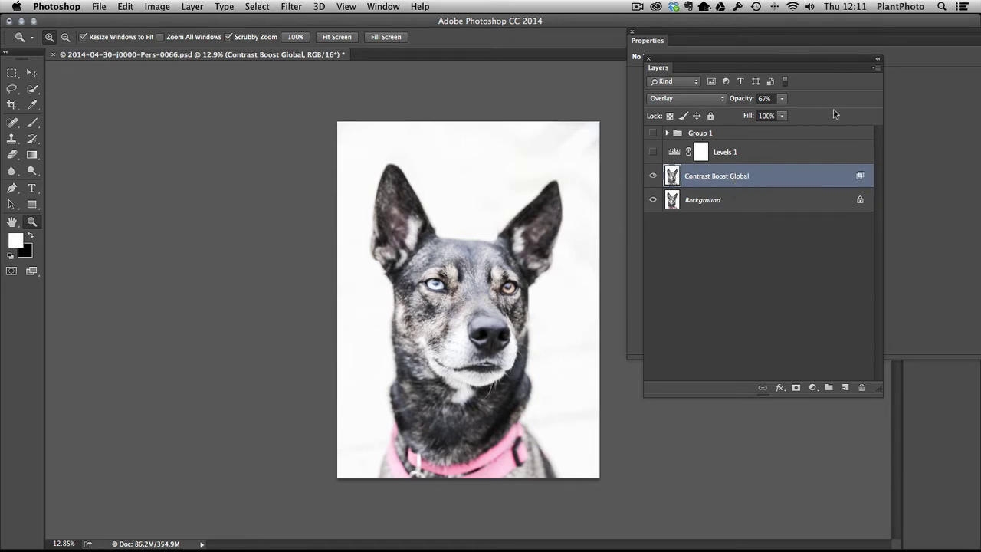
# Step: Create a new layer named Burn above Contrast Boost Global in Overlay mode, filled with the Overlay-neutral color (50% gray)
pyautogui.click(876, 68)
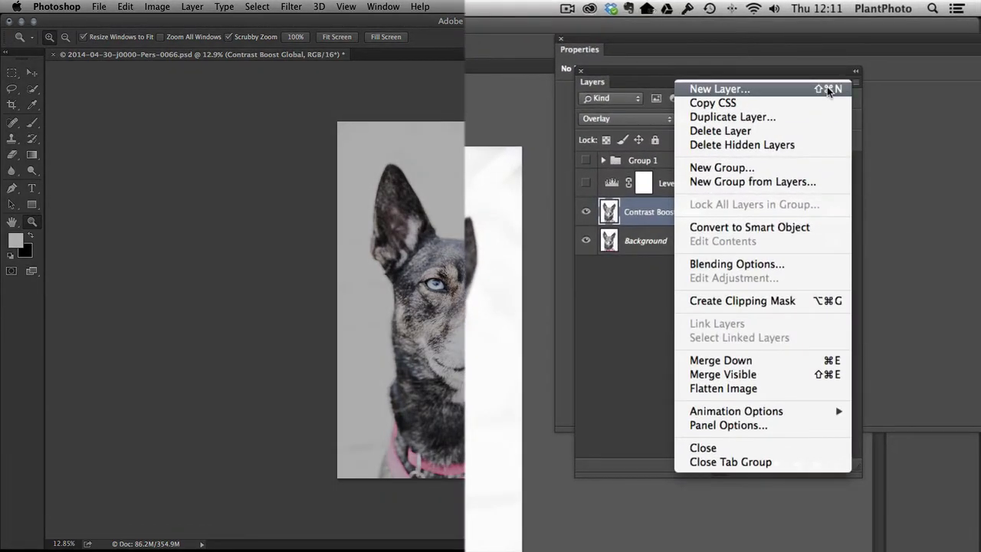
pyautogui.click(827, 91)
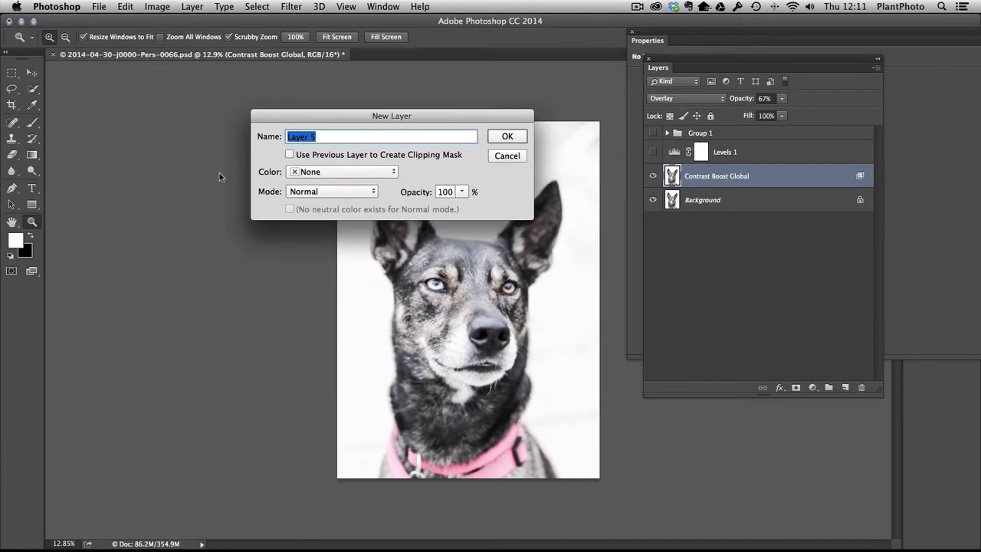
pyautogui.moveTo(295, 125); pyautogui.dragTo(104, 128)
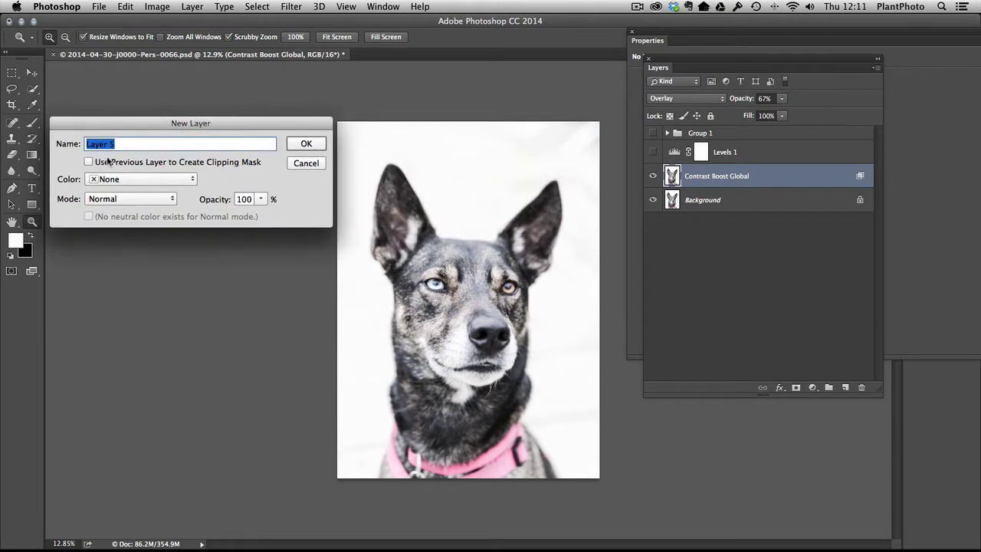
pyautogui.write('B')
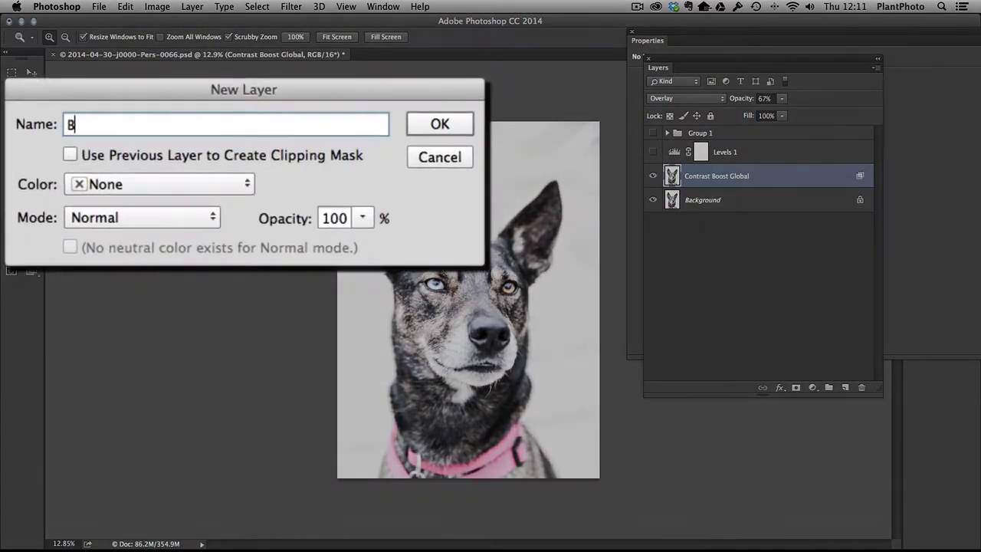
pyautogui.write('urn')
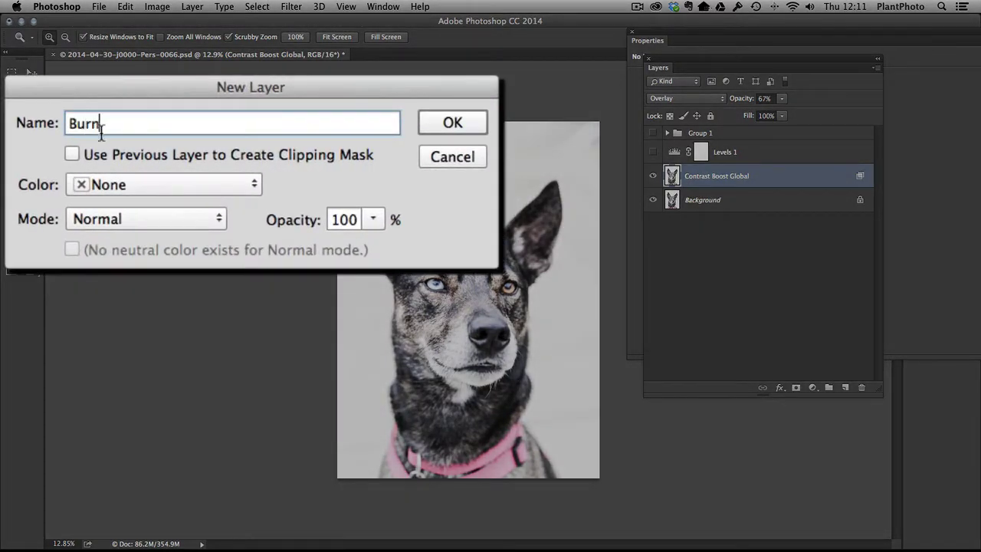
pyautogui.click(107, 221)
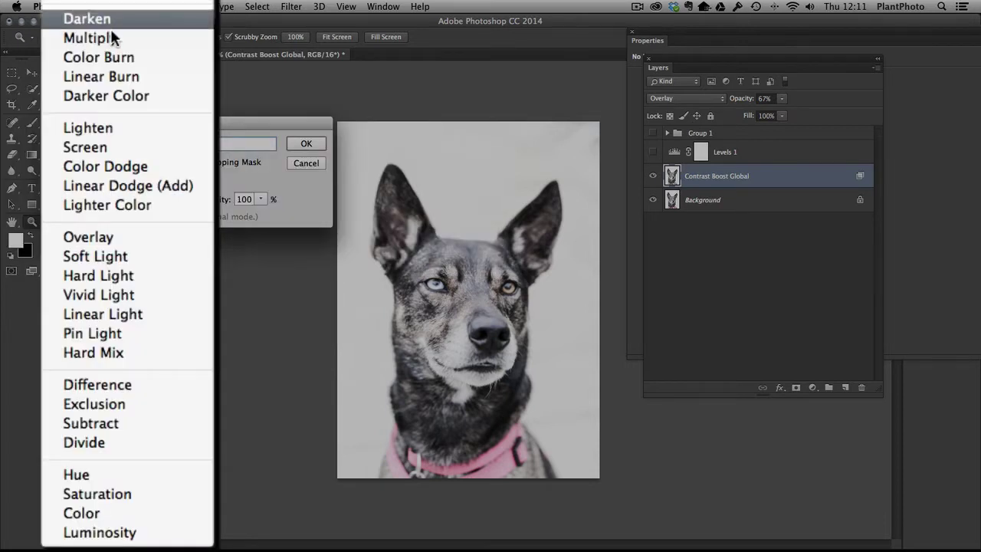
pyautogui.click(129, 239)
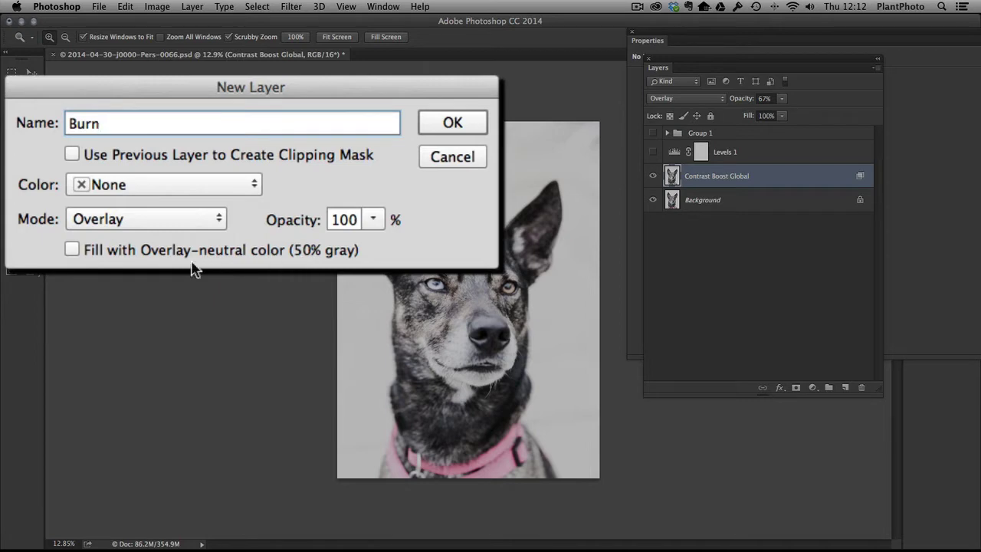
pyautogui.click(71, 249)
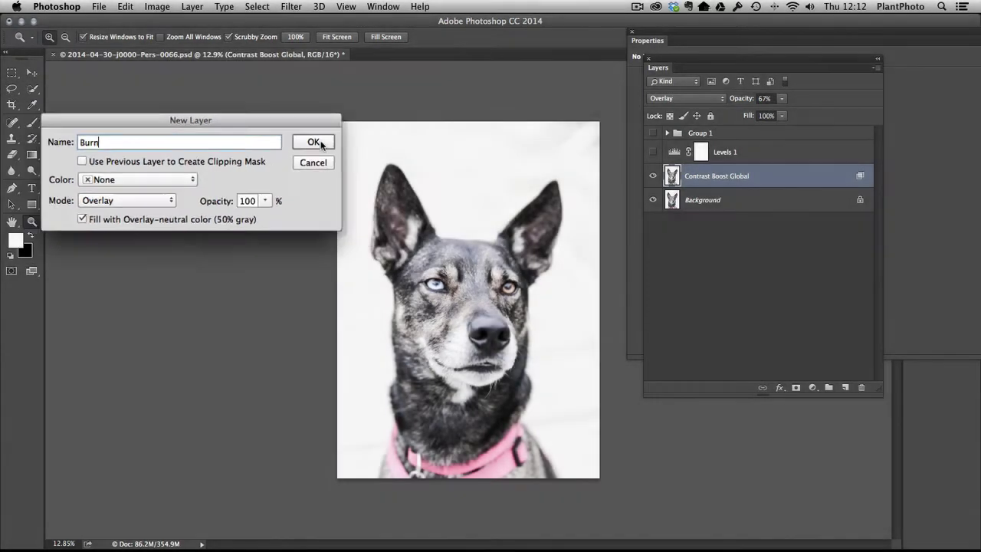
pyautogui.click(320, 144)
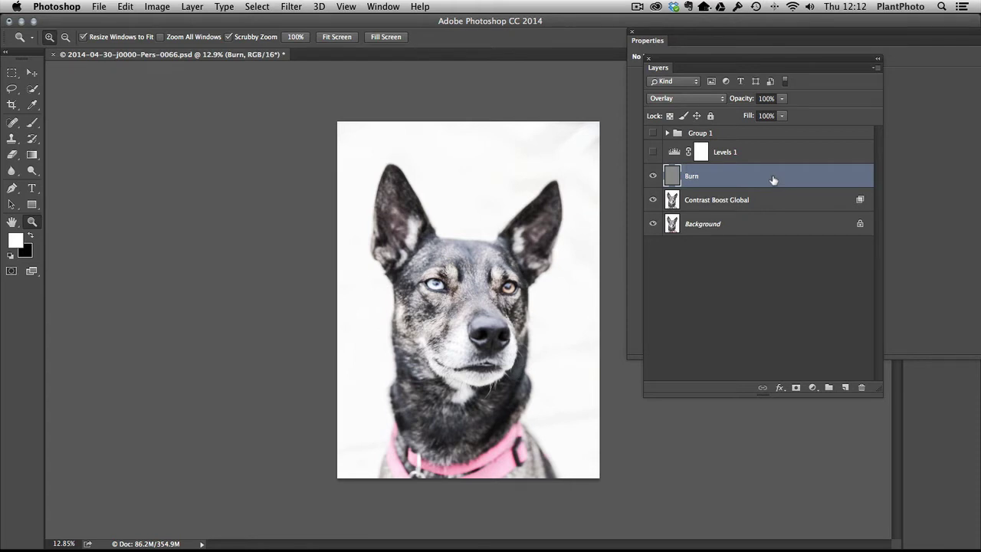
# Step: Duplicate the Burn layer and rename the copy Dodge
pyautogui.press('super+j')
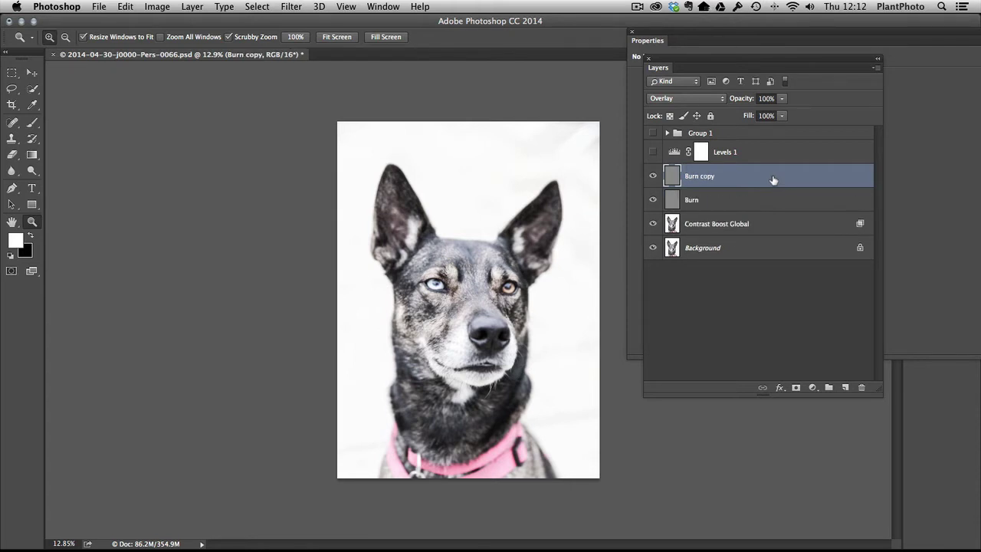
pyautogui.doubleClick(700, 176)
pyautogui.write('Do')
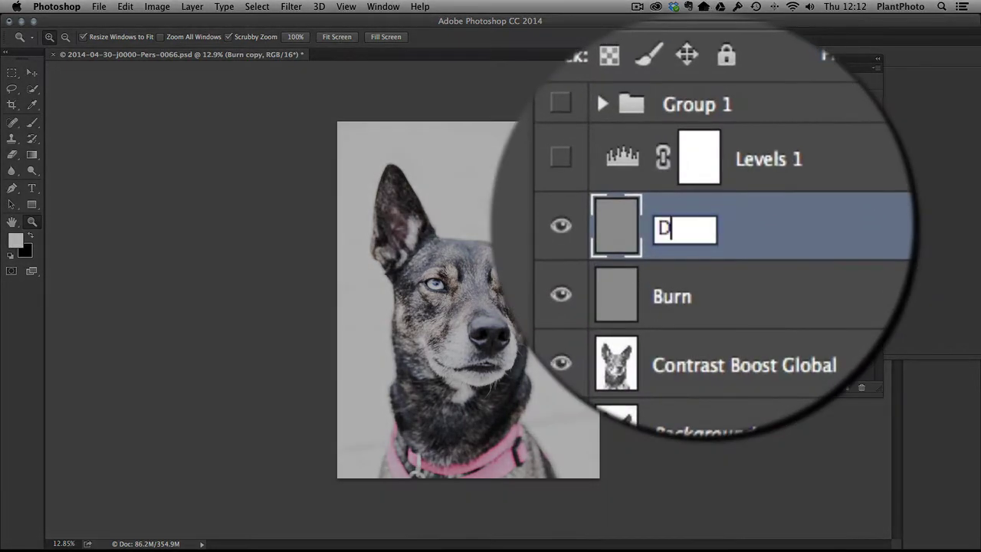
pyautogui.write('dge')
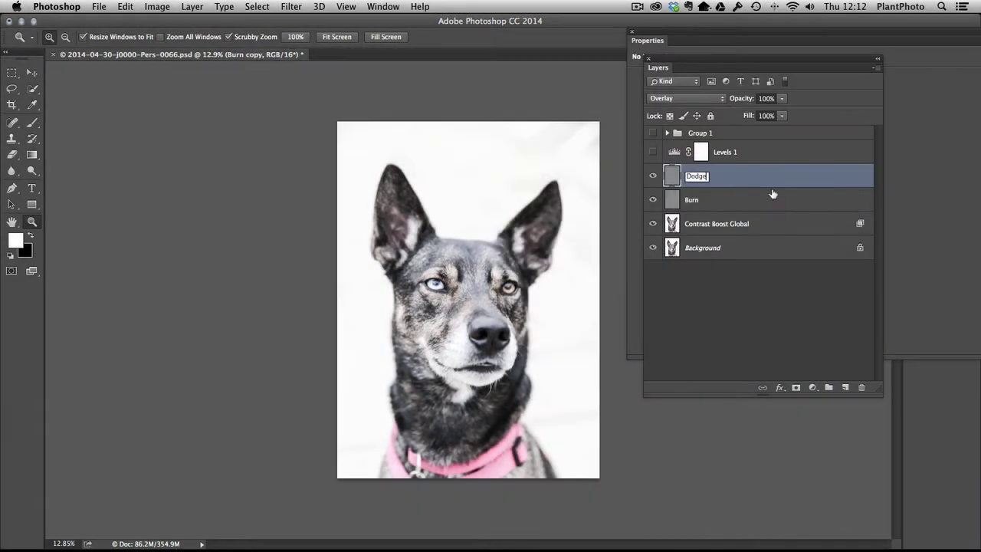
pyautogui.click(772, 194)
# Step: Link the Dodge, Burn, Contrast Boost Global and Background layers together
pyautogui.click(762, 182)
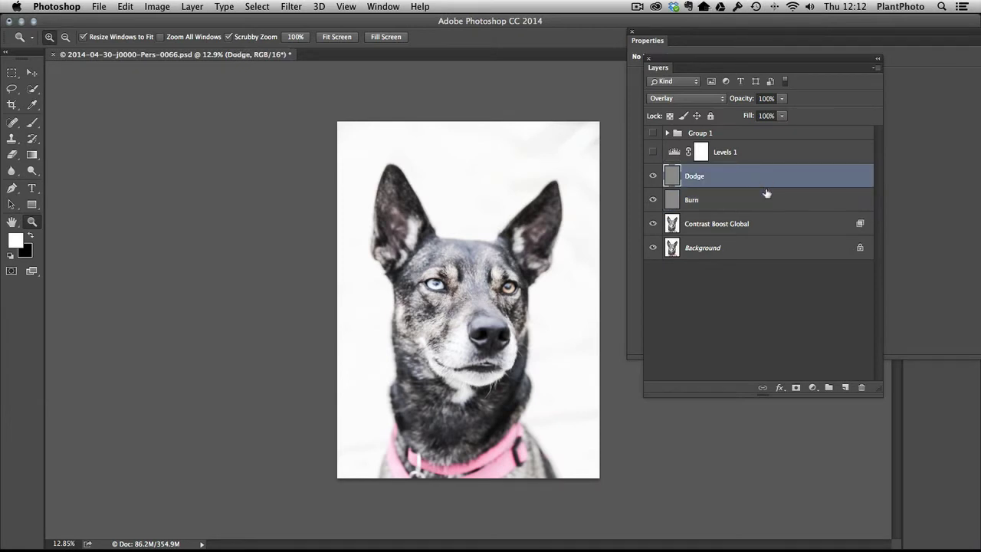
pyautogui.keyDown('shift'); pyautogui.click(766, 246); pyautogui.keyUp('shift')
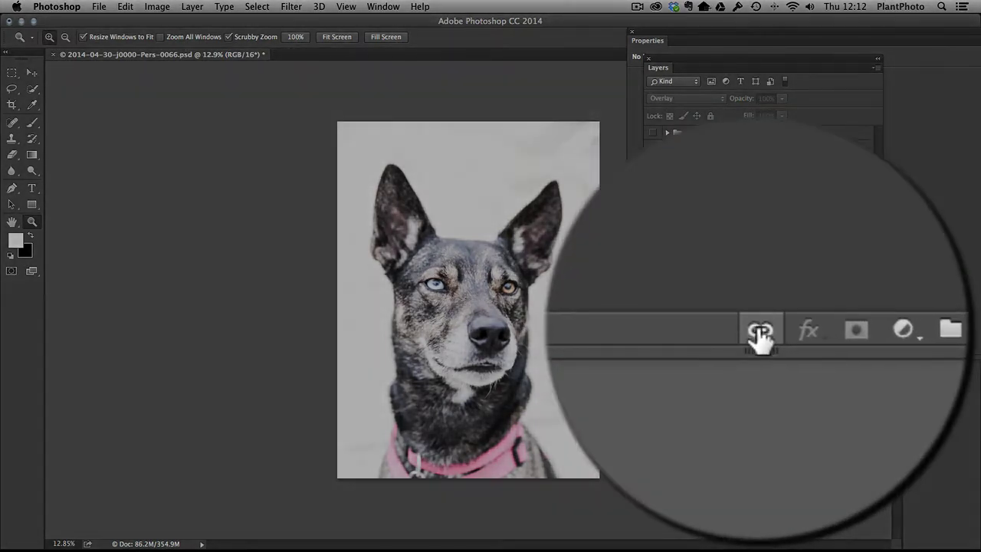
pyautogui.click(762, 387)
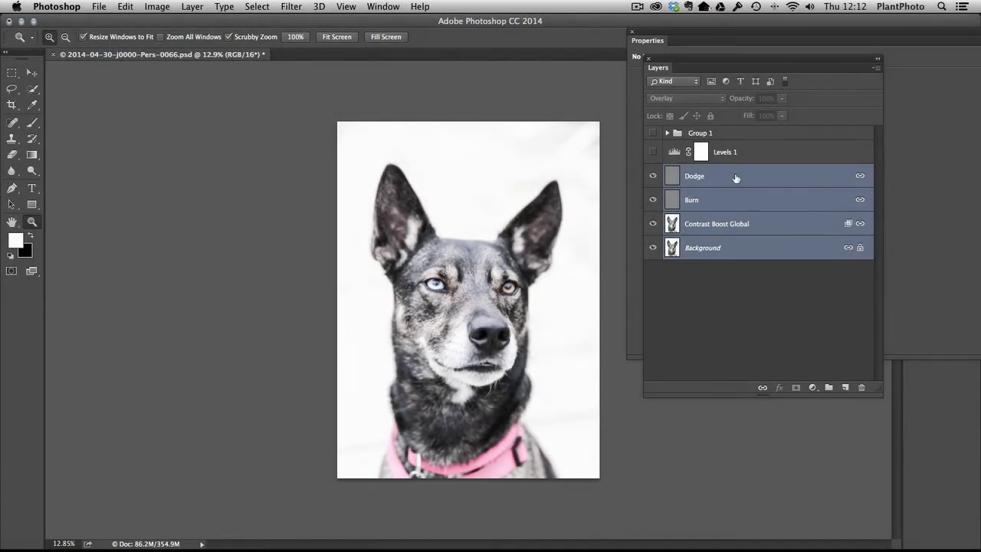
# Step: Group the Dodge and Burn layers and name the group D&B
pyautogui.click(736, 175)
pyautogui.keyDown('shift'); pyautogui.click(736, 198); pyautogui.keyUp('shift')
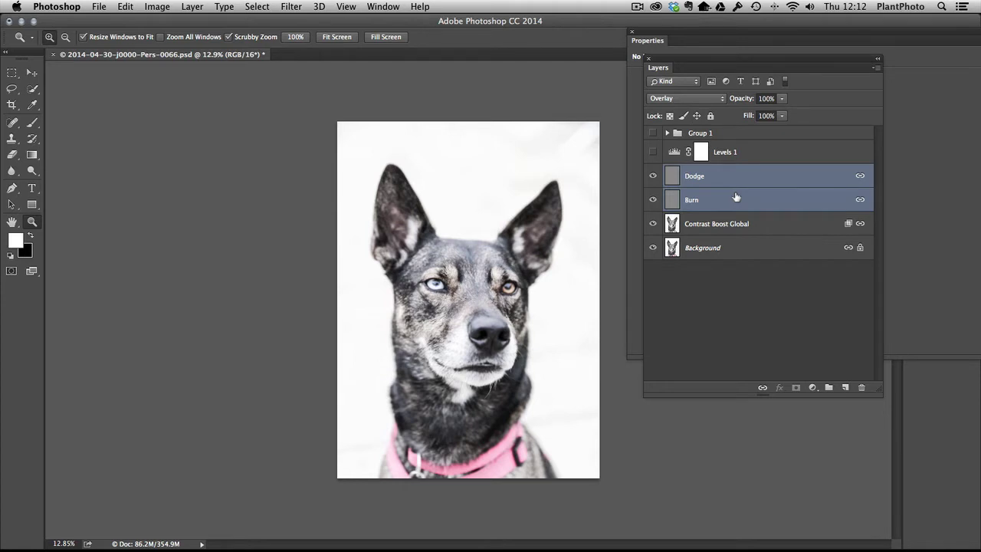
pyautogui.press('super+g')
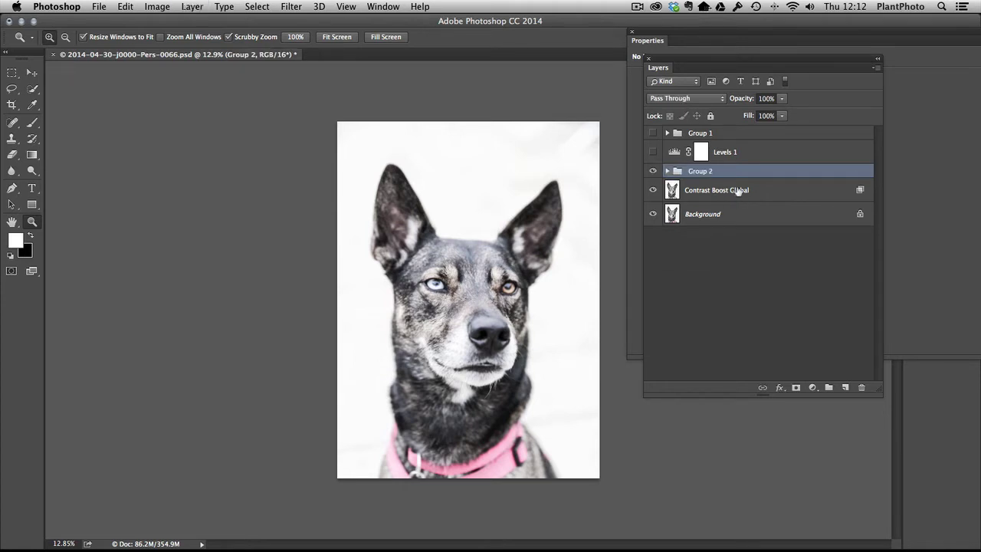
pyautogui.doubleClick(695, 173)
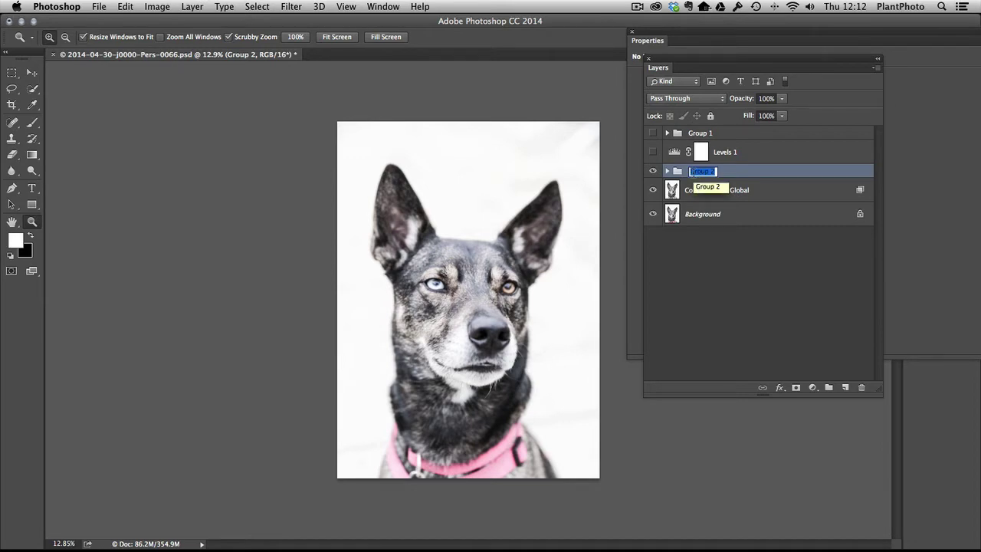
pyautogui.write('D&B')
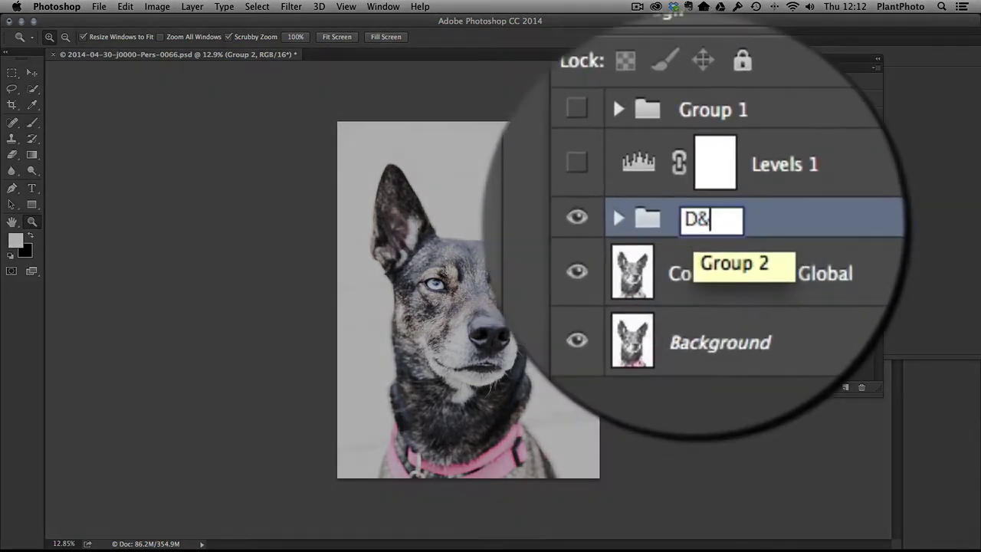
pyautogui.press('Return')
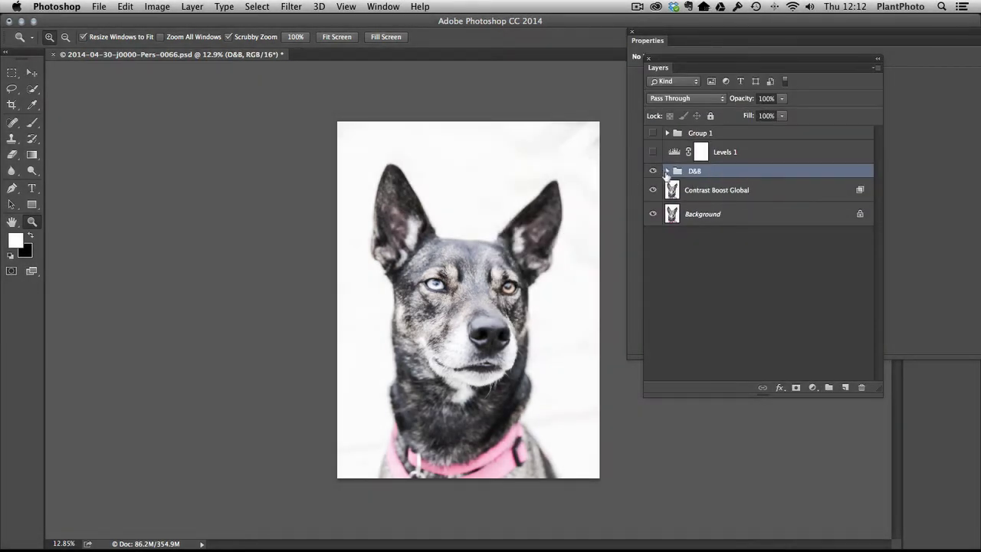
# Step: Select the Burn layer inside the D&B group and ready the Brush tool with black as the foreground color
pyautogui.click(667, 171)
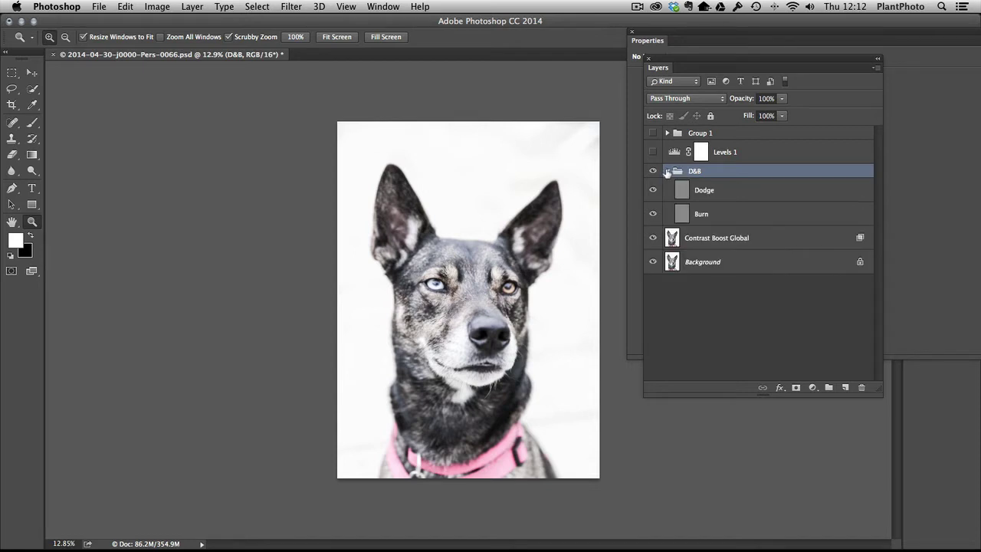
pyautogui.click(724, 216)
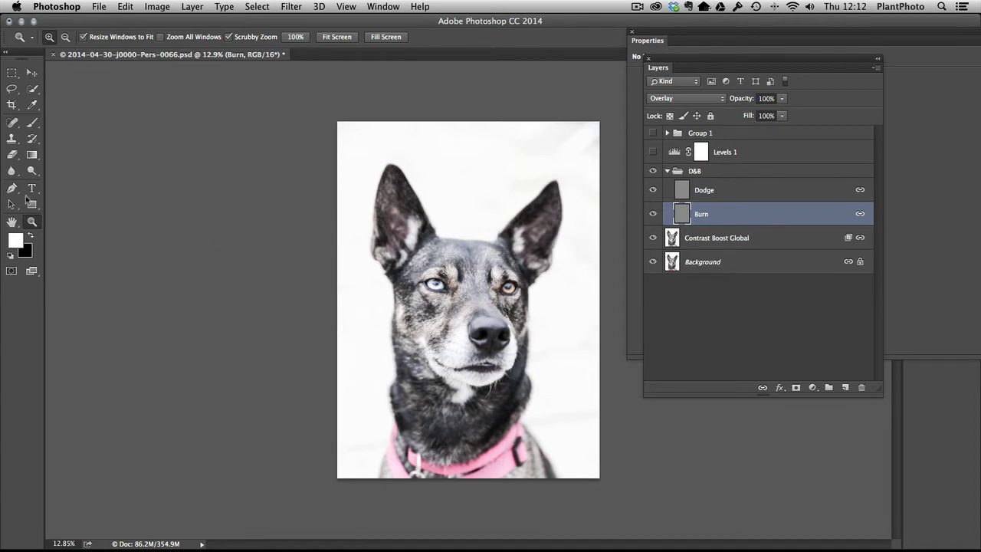
pyautogui.click(31, 171)
pyautogui.click(31, 171)
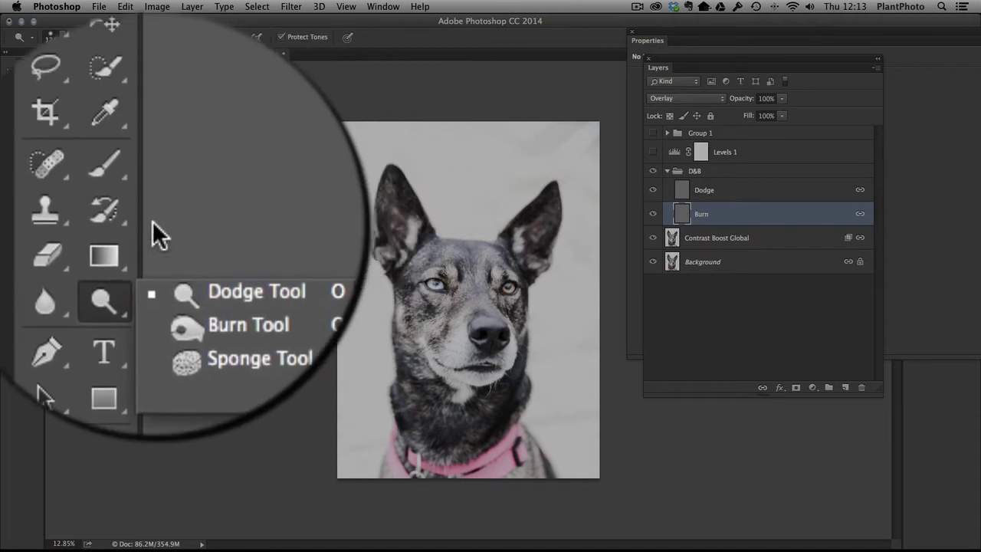
pyautogui.click(31, 123)
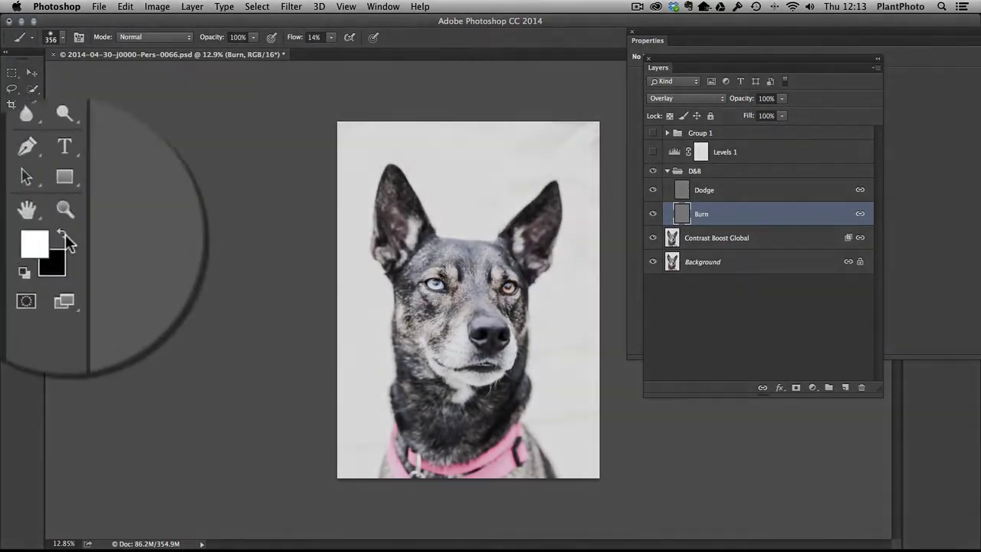
pyautogui.click(30, 236)
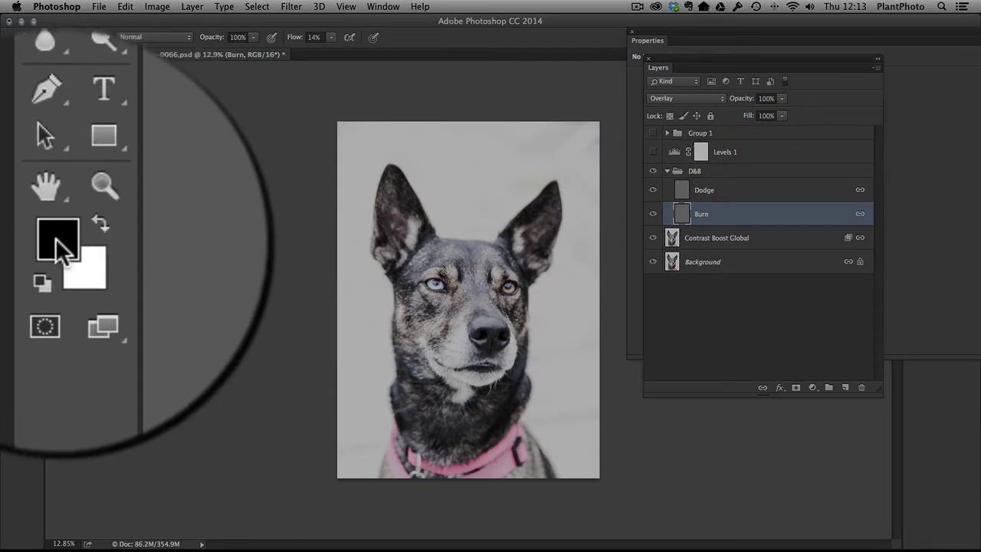
# Step: Set the brush flow to 20% and target the Burn layer for painting on the dog's face
pyautogui.press('super+space')
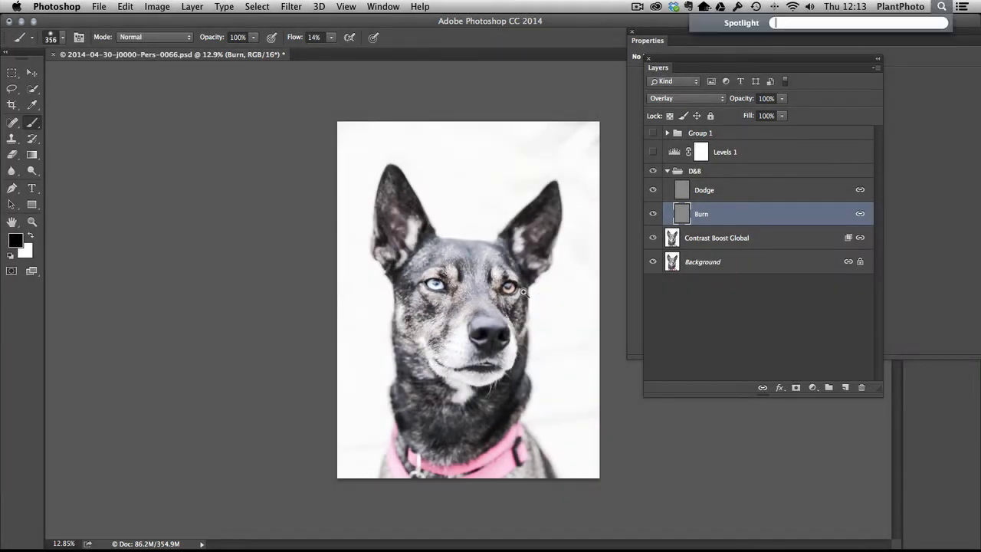
pyautogui.keyDown('super'); pyautogui.click(513, 300); pyautogui.keyUp('super')
pyautogui.keyDown('super'); pyautogui.click(528, 322); pyautogui.keyUp('super')
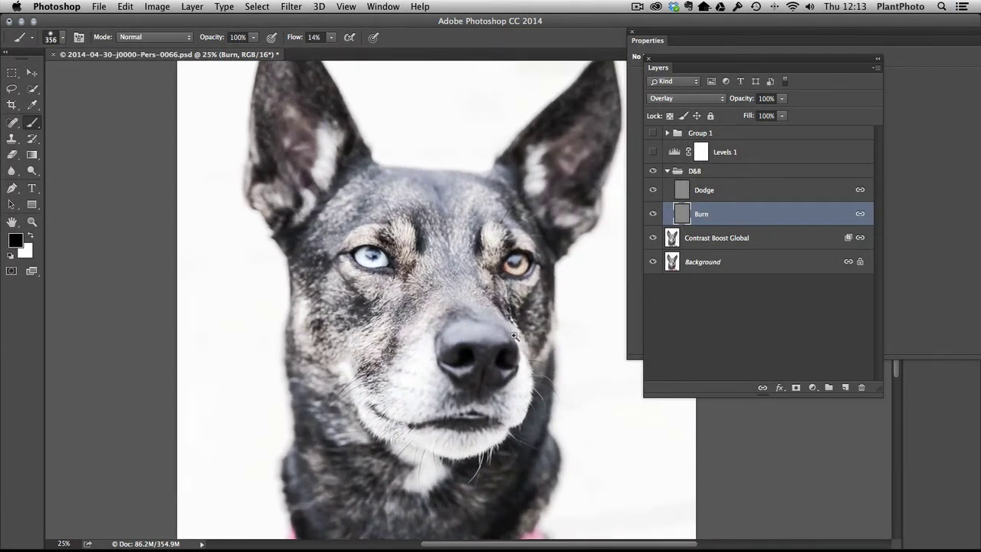
pyautogui.keyDown('super'); pyautogui.click(512, 327); pyautogui.keyUp('super')
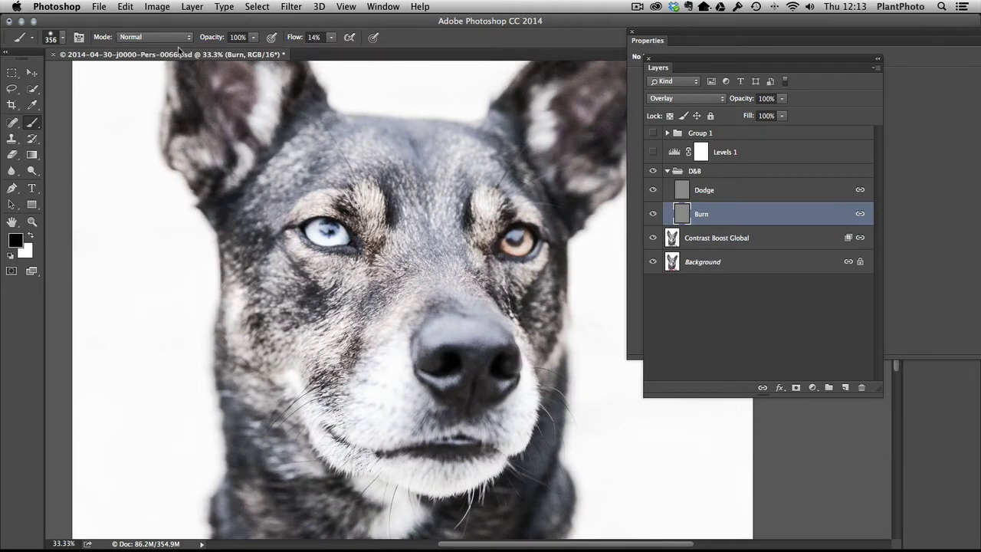
pyautogui.click(330, 37)
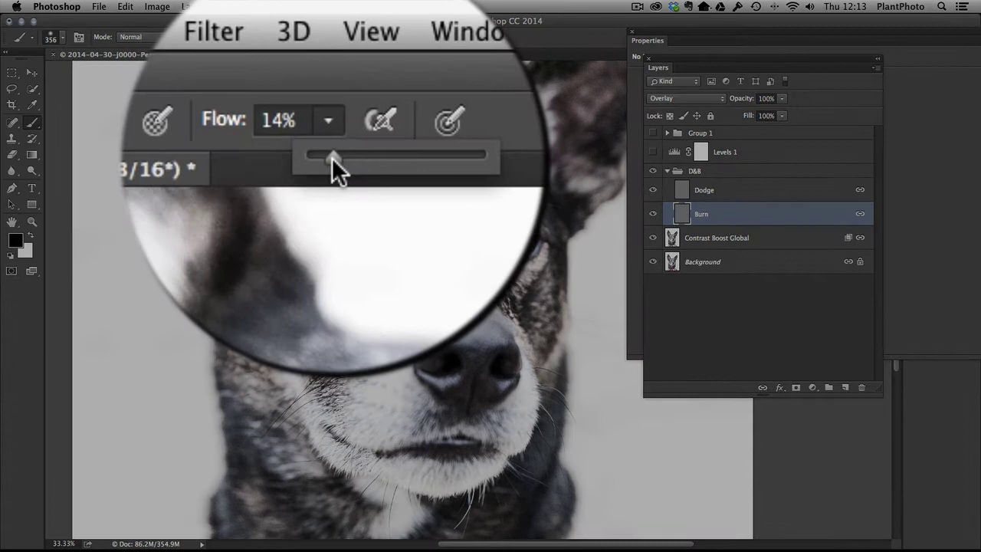
pyautogui.moveTo(331, 50); pyautogui.dragTo(335, 50)
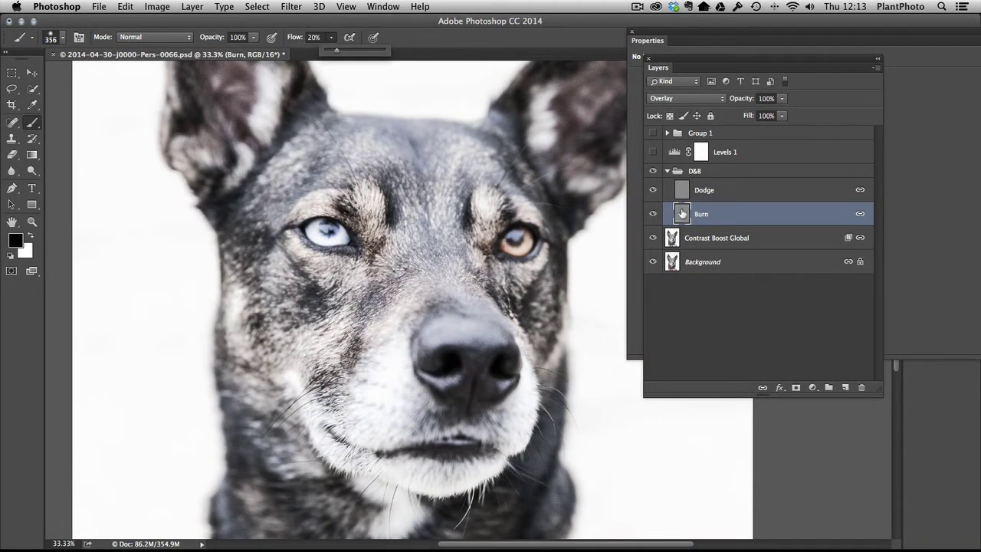
pyautogui.click(683, 214)
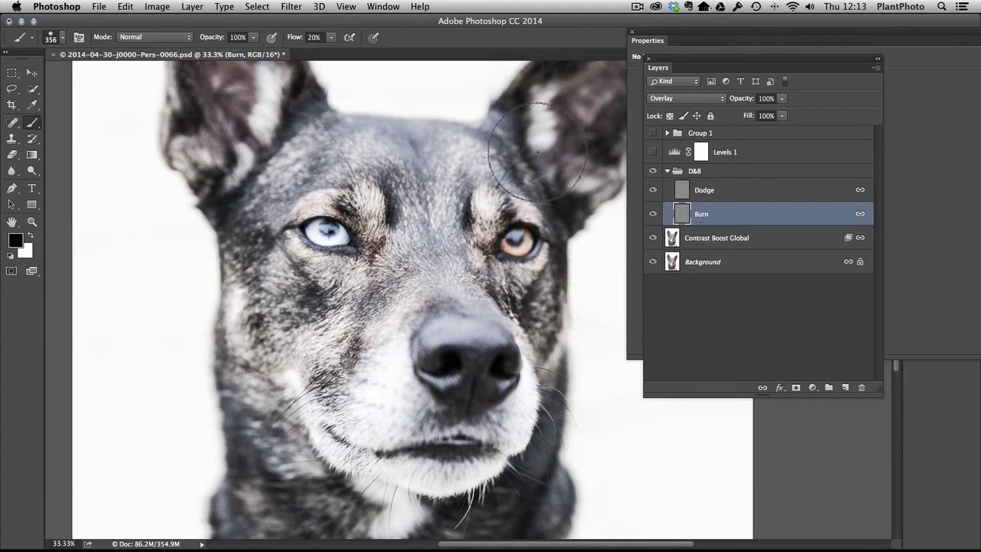
# Step: Reduce the brush size to 99 px and burn the darker fur beside the bridge of the dog's nose
pyautogui.moveTo(393, 314)
pyautogui.mouseDown()
pyautogui.moveTo(378, 308)
pyautogui.moveTo(382, 317)
pyautogui.mouseUp()
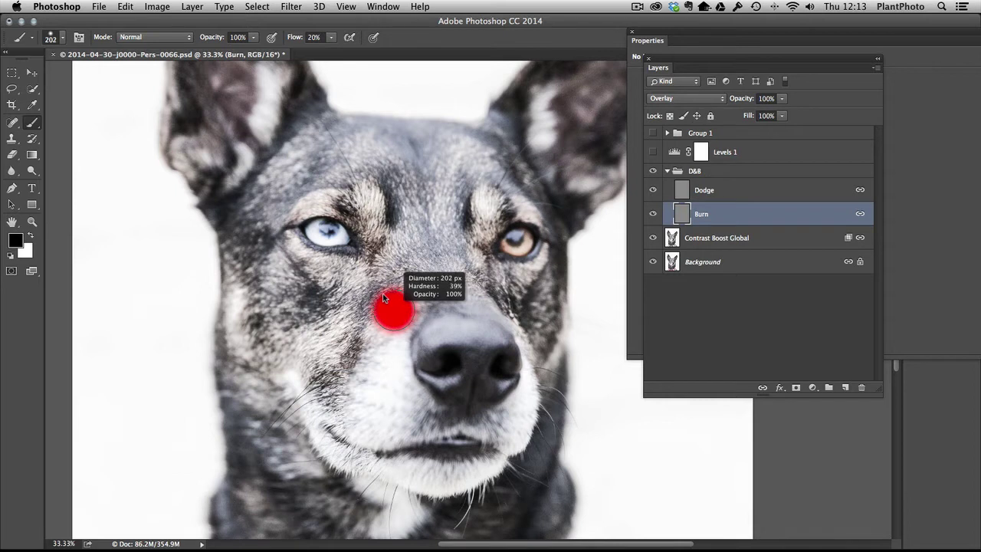
pyautogui.moveTo(384, 297)
pyautogui.mouseDown()
pyautogui.moveTo(366, 271)
pyautogui.moveTo(349, 270)
pyautogui.moveTo(349, 251)
pyautogui.moveTo(326, 245)
pyautogui.moveTo(371, 246)
pyautogui.mouseUp()
pyautogui.moveTo(387, 291); pyautogui.dragTo(381, 291)
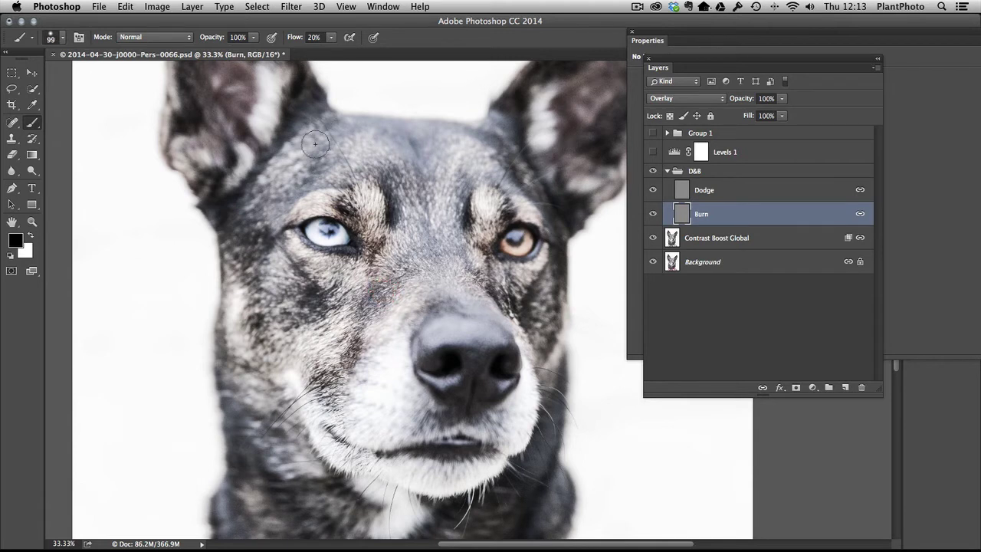
# Step: Set the brush flow to 10% and burn the fur around the amber eye and on the cheek below it
pyautogui.click(331, 38)
pyautogui.moveTo(331, 52); pyautogui.dragTo(328, 52)
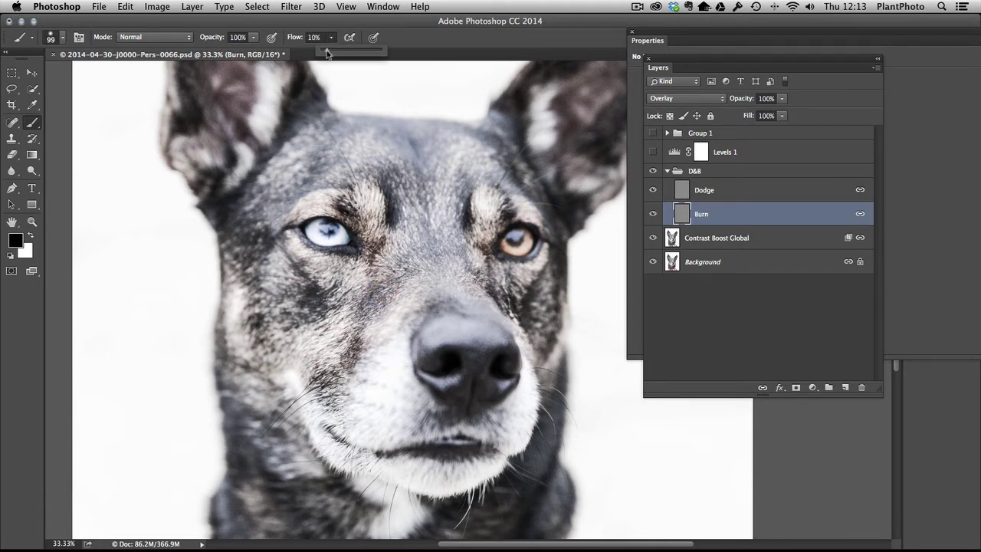
pyautogui.click(498, 238)
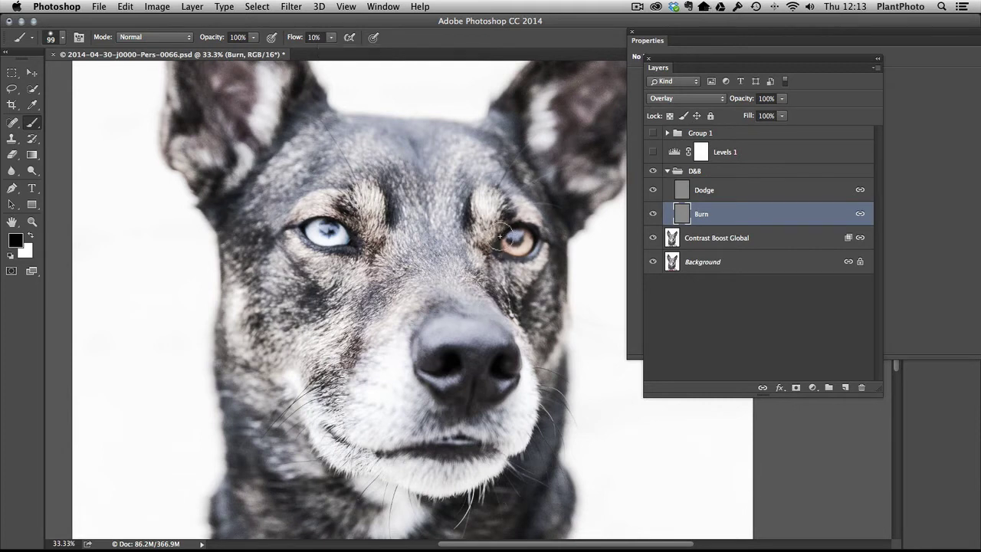
pyautogui.moveTo(501, 236)
pyautogui.mouseDown()
pyautogui.moveTo(493, 253)
pyautogui.moveTo(503, 264)
pyautogui.moveTo(523, 257)
pyautogui.moveTo(497, 253)
pyautogui.moveTo(512, 228)
pyautogui.moveTo(502, 239)
pyautogui.mouseUp()
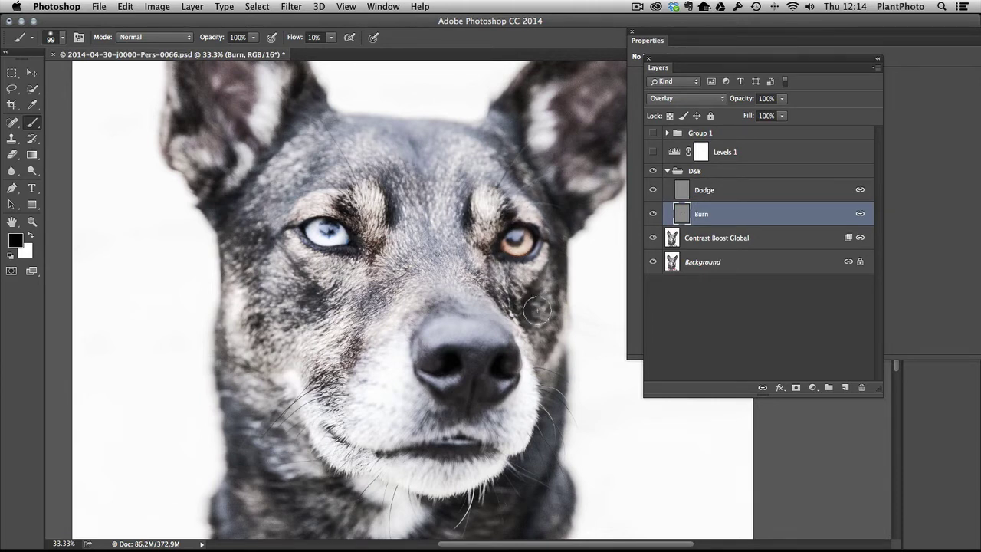
pyautogui.moveTo(537, 311)
pyautogui.mouseDown()
pyautogui.moveTo(543, 328)
pyautogui.moveTo(532, 310)
pyautogui.mouseUp()
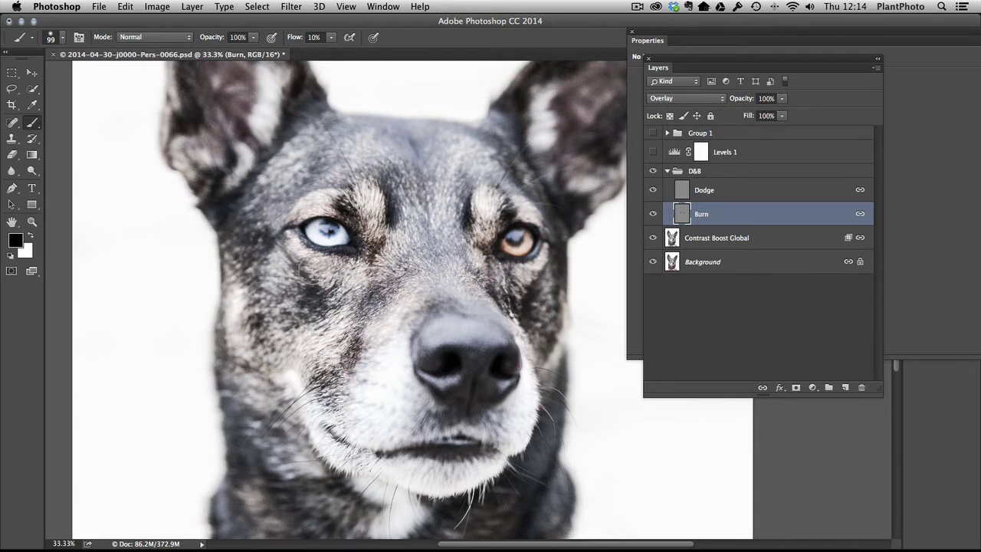
# Step: Fit the whole portrait on screen and compare it with and without the Burn layer
pyautogui.click(32, 222)
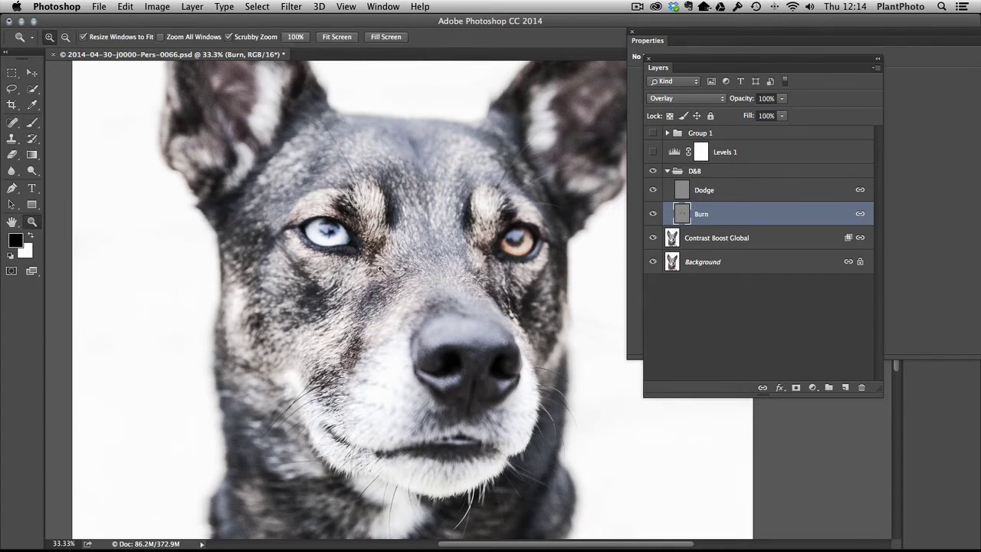
pyautogui.press('super+0')
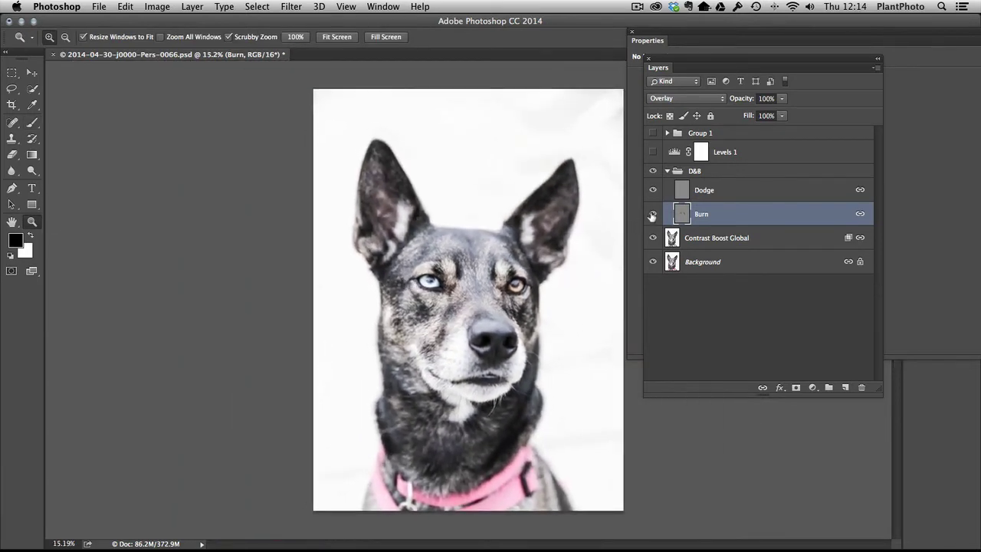
pyautogui.click(652, 215)
pyautogui.click(652, 215)
pyautogui.click(652, 215)
pyautogui.click(652, 215)
pyautogui.click(653, 214)
pyautogui.click(653, 214)
# Step: Burn more of the dog's face on the Burn layer, from the mouth up to the area between the eyes
pyautogui.moveTo(555, 312); pyautogui.dragTo(594, 289)
pyautogui.click(560, 313)
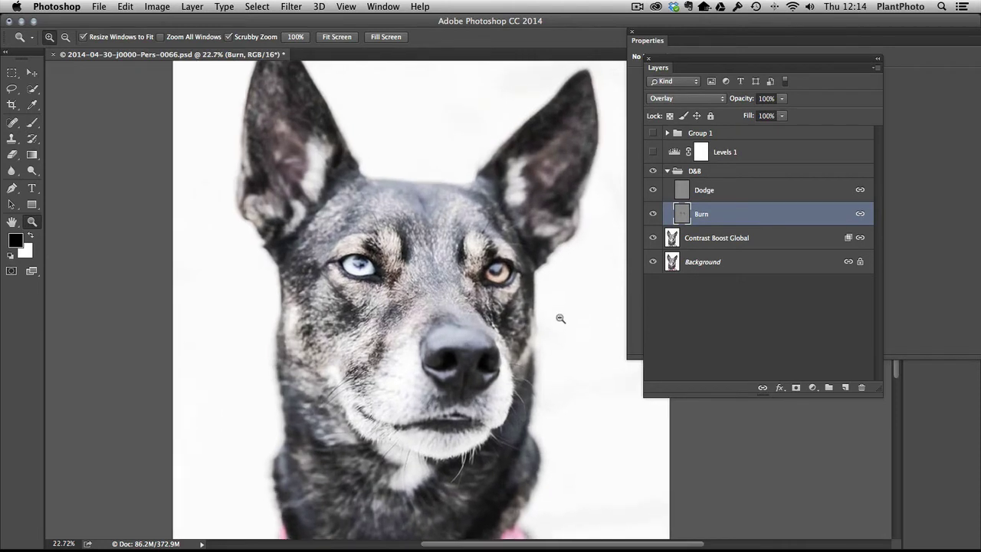
pyautogui.moveTo(560, 318); pyautogui.dragTo(566, 317)
pyautogui.click(33, 123)
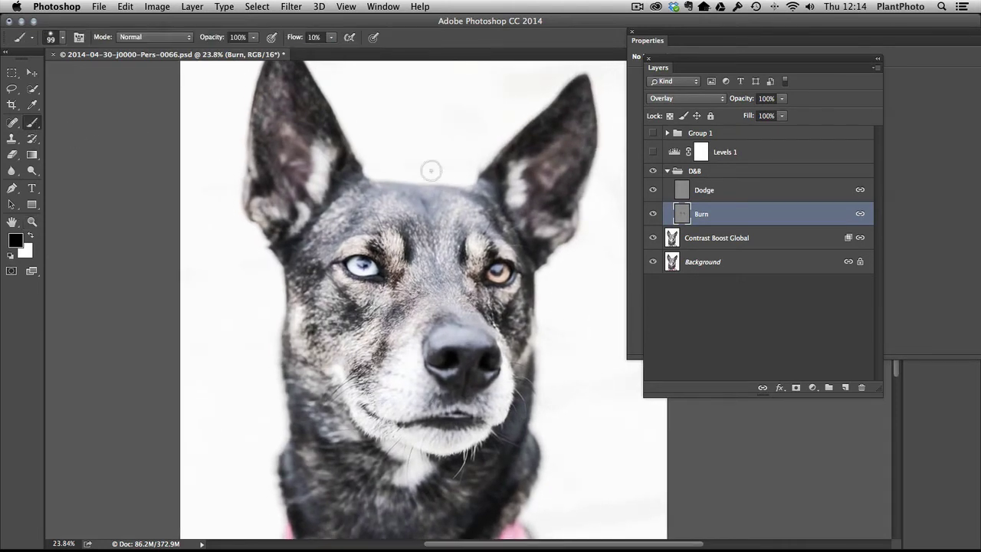
pyautogui.click(654, 215)
pyautogui.click(653, 215)
pyautogui.moveTo(466, 421)
pyautogui.mouseDown()
pyautogui.moveTo(457, 398)
pyautogui.moveTo(437, 397)
pyautogui.moveTo(478, 394)
pyautogui.moveTo(490, 407)
pyautogui.moveTo(391, 388)
pyautogui.moveTo(409, 394)
pyautogui.moveTo(397, 398)
pyautogui.moveTo(407, 406)
pyautogui.moveTo(381, 409)
pyautogui.moveTo(476, 431)
pyautogui.moveTo(491, 398)
pyautogui.moveTo(394, 398)
pyautogui.moveTo(367, 377)
pyautogui.moveTo(380, 346)
pyautogui.moveTo(407, 351)
pyautogui.moveTo(436, 319)
pyautogui.moveTo(482, 326)
pyautogui.moveTo(437, 300)
pyautogui.moveTo(431, 274)
pyautogui.mouseUp()
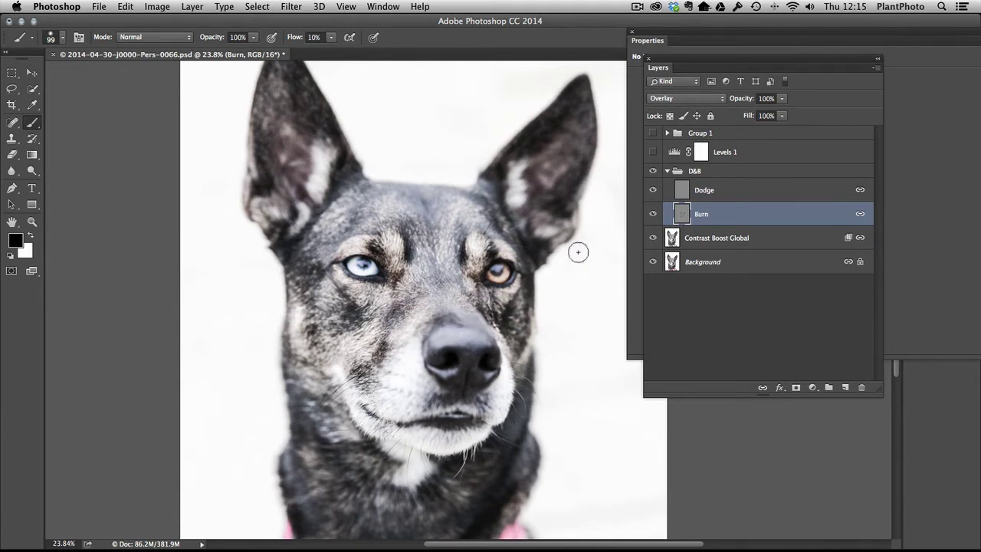
# Step: Compare the close-up of the face with the Burn layer hidden and shown
pyautogui.click(654, 215)
pyautogui.click(653, 214)
pyautogui.click(653, 215)
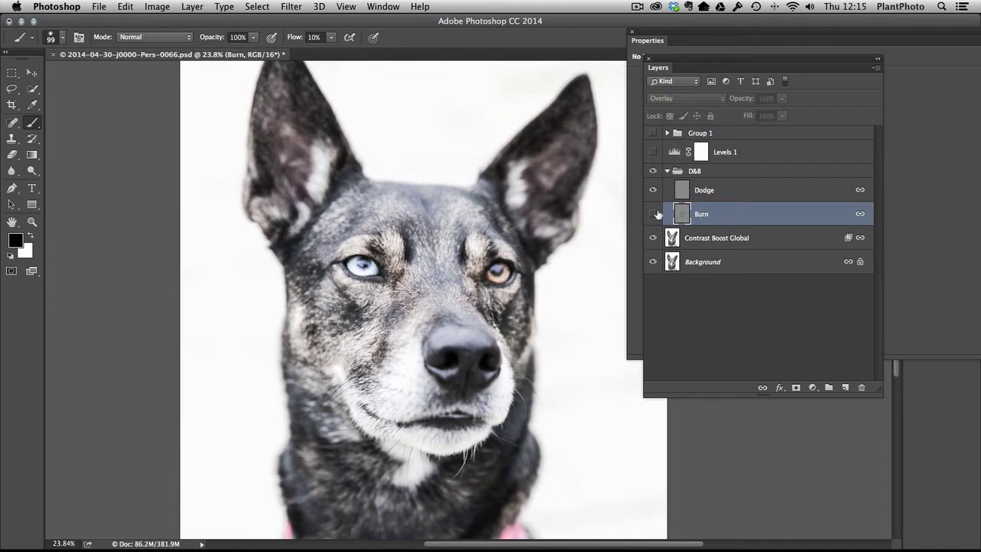
pyautogui.click(653, 215)
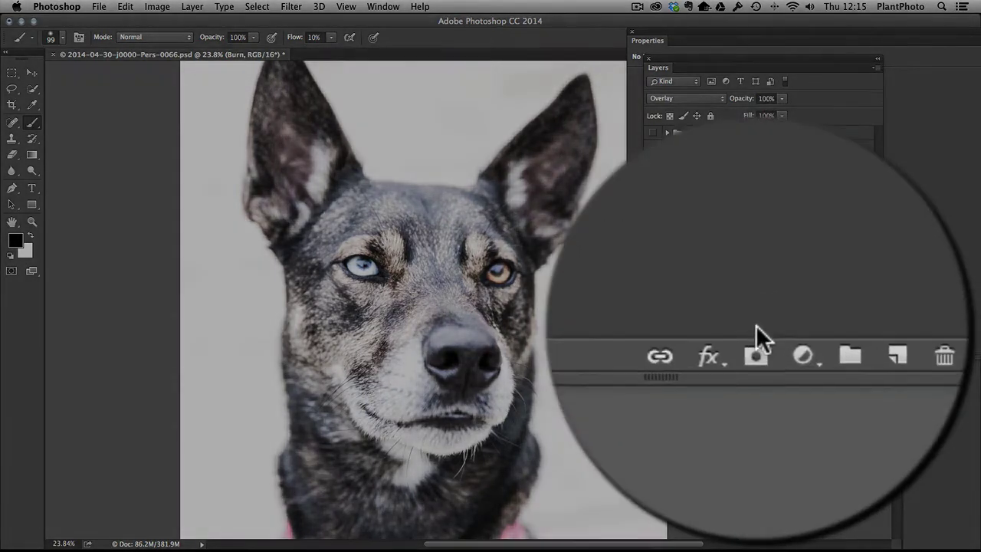
# Step: Add a layer mask to the Burn layer and paint black on it beside the muzzle to soften the burn there
pyautogui.click(795, 388)
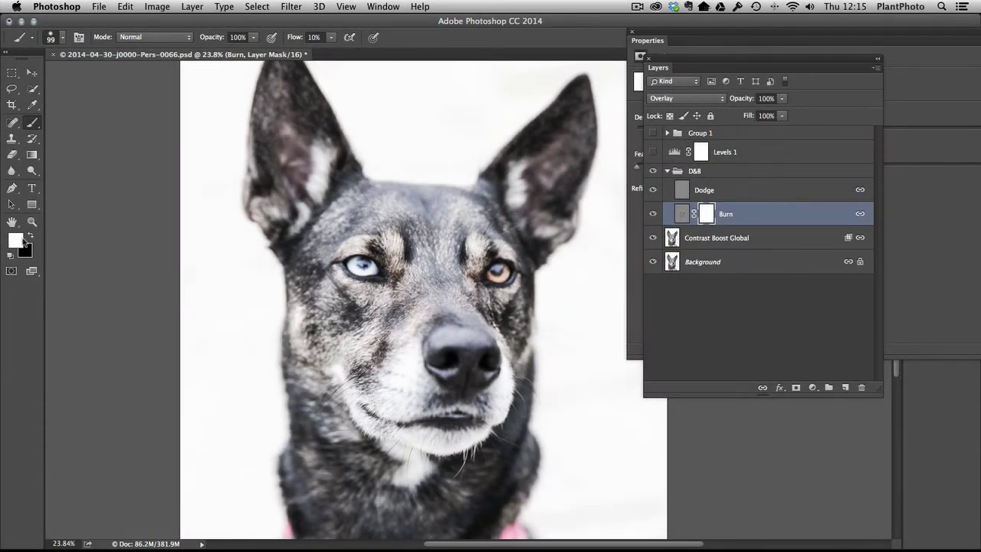
pyautogui.press('x')
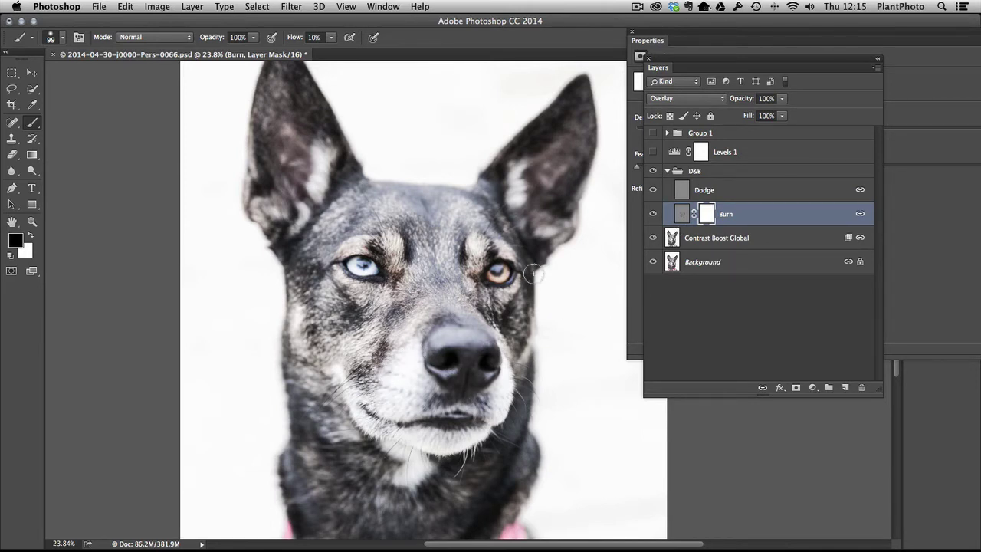
pyautogui.keyDown('alt'); pyautogui.click(706, 217); pyautogui.keyUp('alt')
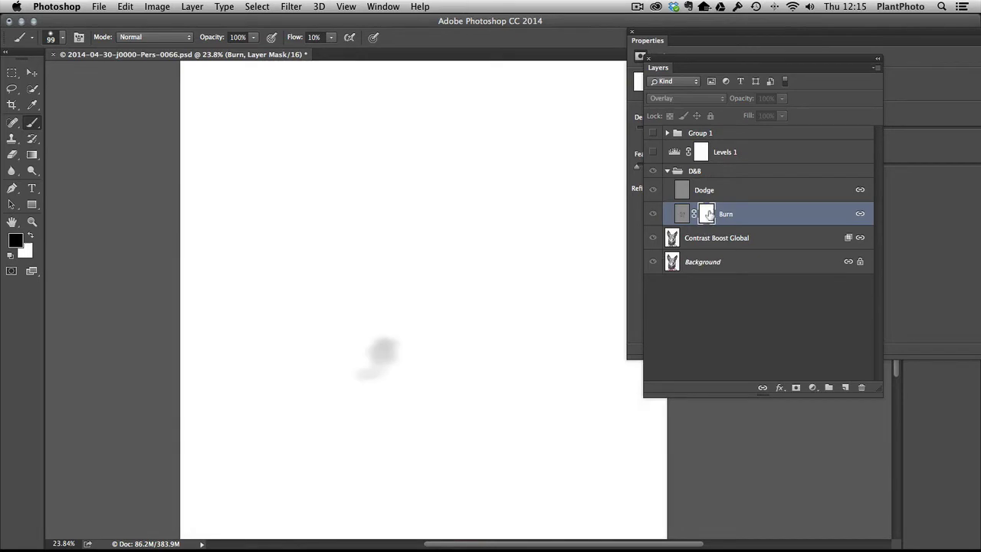
pyautogui.keyDown('alt'); pyautogui.click(706, 217); pyautogui.keyUp('alt')
pyautogui.click(681, 217)
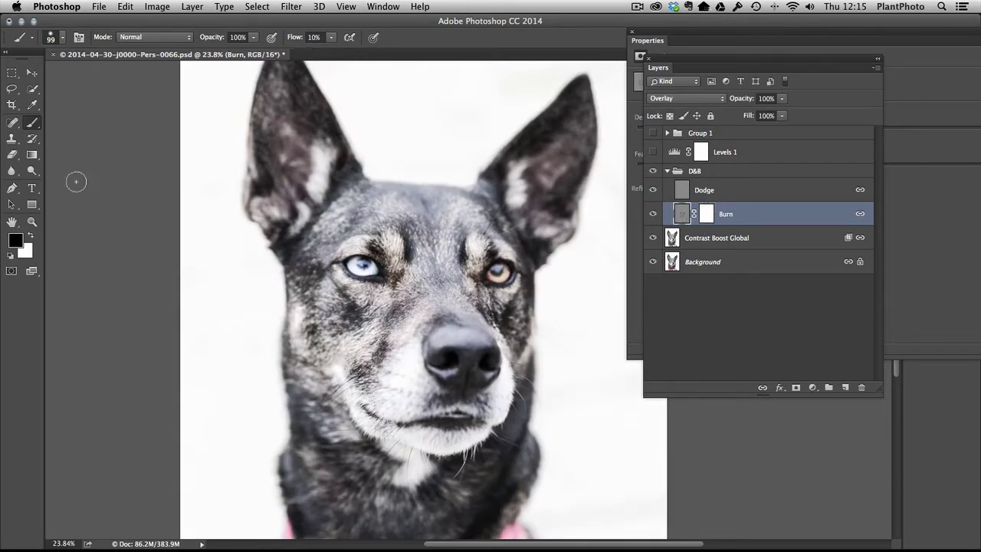
# Step: On the Dodge layer, paint with white at 10% flow to brighten the brows, cheek fur and muzzle
pyautogui.click(747, 190)
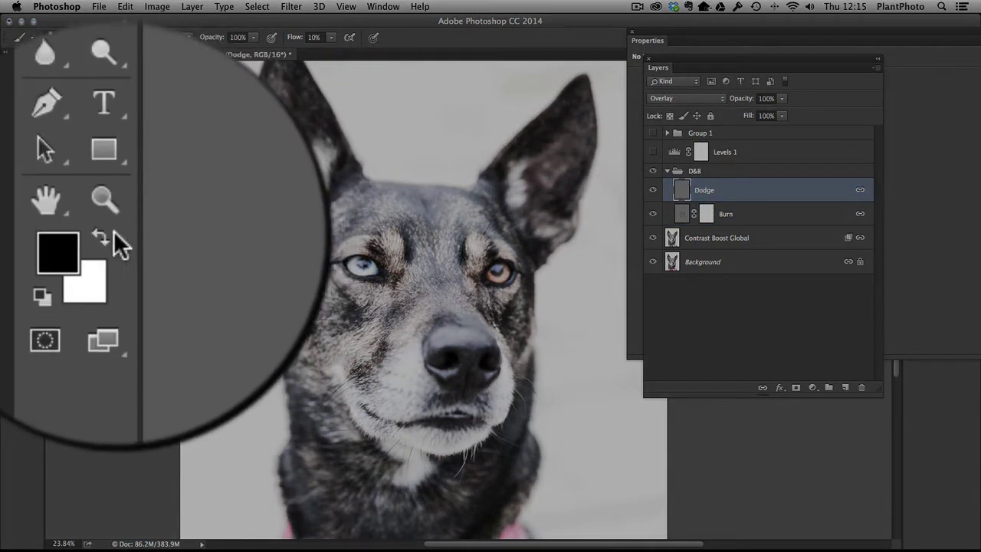
pyautogui.click(101, 235)
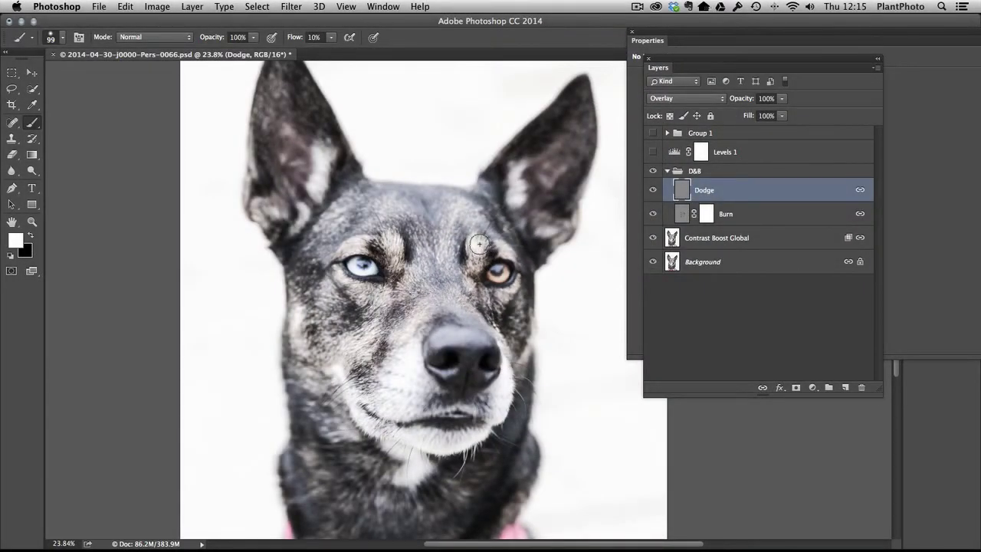
pyautogui.moveTo(478, 244)
pyautogui.mouseDown()
pyautogui.moveTo(474, 267)
pyautogui.moveTo(511, 253)
pyautogui.moveTo(499, 257)
pyautogui.moveTo(512, 285)
pyautogui.moveTo(506, 296)
pyautogui.moveTo(469, 280)
pyautogui.moveTo(498, 298)
pyautogui.moveTo(473, 298)
pyautogui.moveTo(394, 253)
pyautogui.moveTo(344, 250)
pyautogui.moveTo(370, 243)
pyautogui.mouseUp()
pyautogui.moveTo(381, 292)
pyautogui.mouseDown()
pyautogui.moveTo(357, 291)
pyautogui.moveTo(342, 276)
pyautogui.moveTo(374, 304)
pyautogui.mouseUp()
pyautogui.moveTo(363, 338); pyautogui.dragTo(370, 338)
pyautogui.moveTo(437, 323)
pyautogui.mouseDown()
pyautogui.moveTo(486, 336)
pyautogui.moveTo(438, 339)
pyautogui.moveTo(483, 342)
pyautogui.moveTo(491, 369)
pyautogui.moveTo(470, 367)
pyautogui.moveTo(468, 354)
pyautogui.moveTo(454, 372)
pyautogui.moveTo(437, 369)
pyautogui.moveTo(454, 373)
pyautogui.moveTo(437, 371)
pyautogui.moveTo(489, 372)
pyautogui.moveTo(419, 386)
pyautogui.mouseUp()
pyautogui.moveTo(466, 358); pyautogui.dragTo(411, 425)
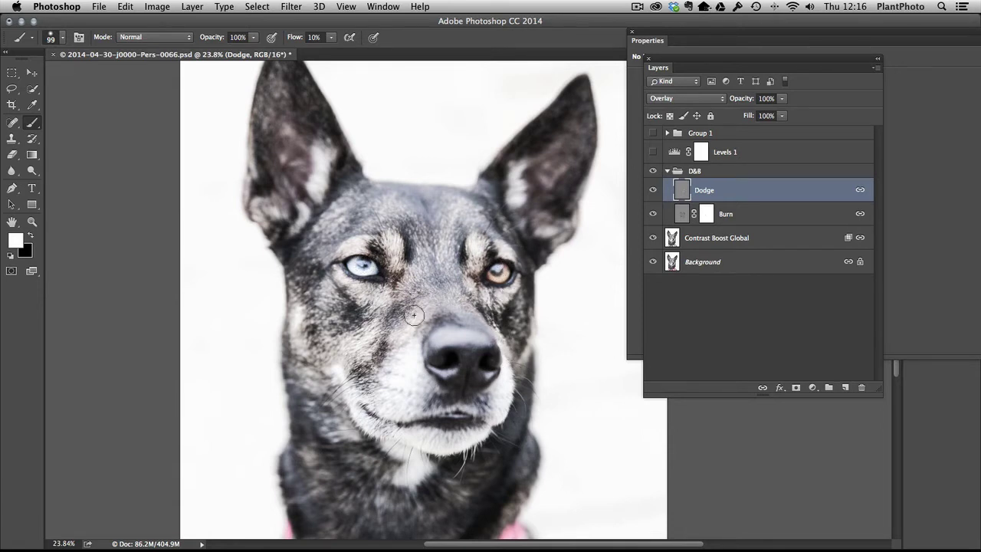
# Step: Compare the face with the Dodge layer hidden and shown
pyautogui.click(653, 190)
pyautogui.click(654, 190)
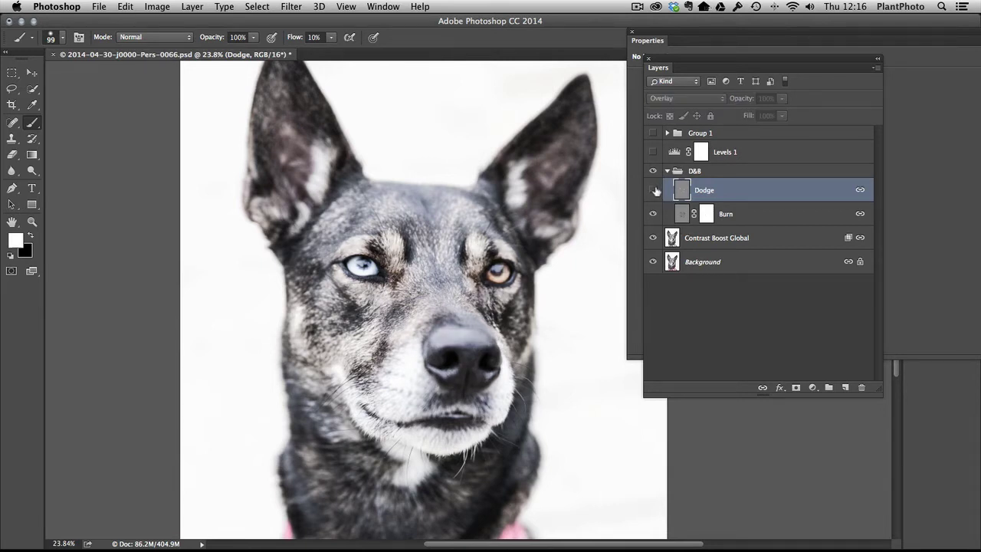
pyautogui.click(654, 190)
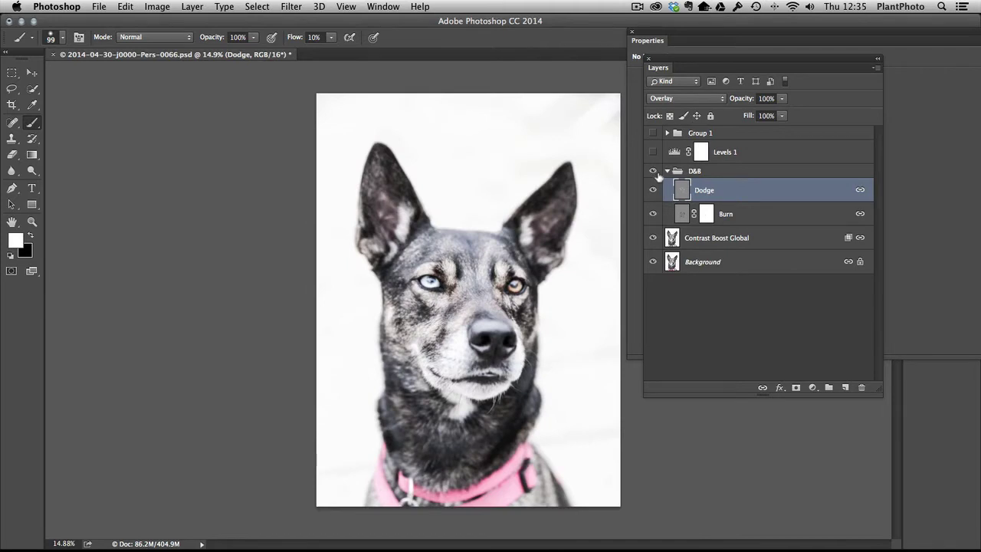
# Step: Compare the full portrait with and without the D&B group
pyautogui.click(653, 172)
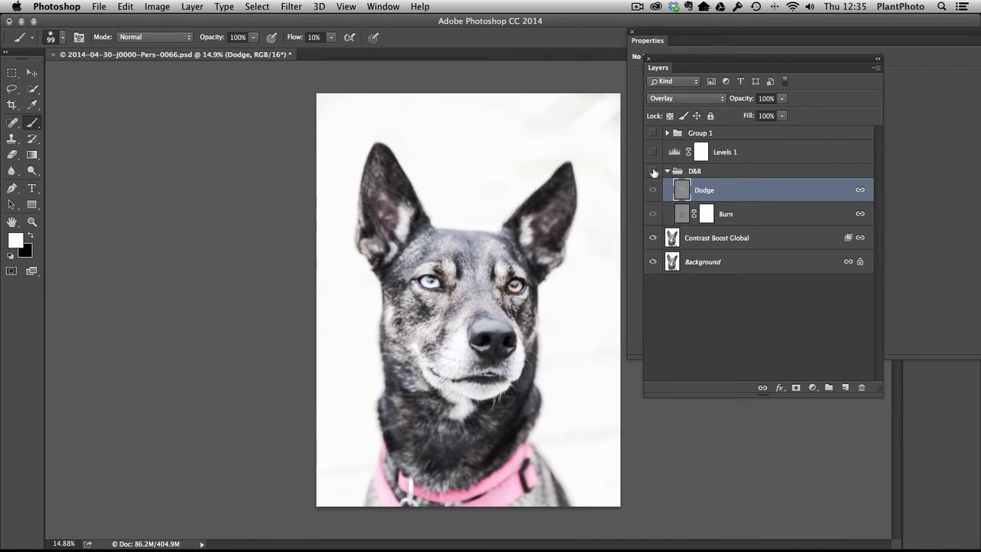
pyautogui.click(654, 172)
pyautogui.click(653, 172)
pyautogui.click(653, 171)
pyautogui.click(653, 172)
pyautogui.click(653, 172)
pyautogui.click(653, 172)
pyautogui.click(653, 172)
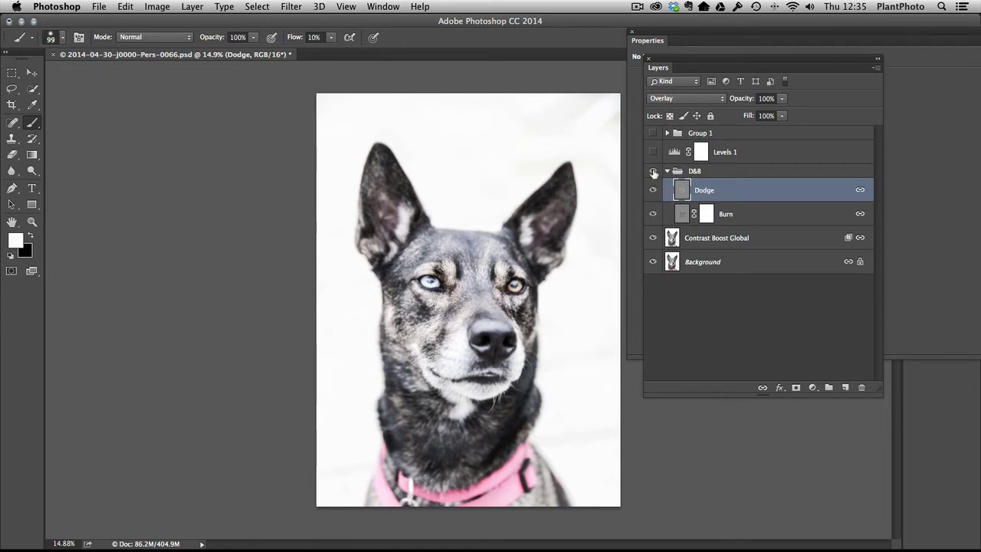
pyautogui.click(653, 172)
pyautogui.click(654, 171)
pyautogui.click(653, 172)
pyautogui.click(652, 172)
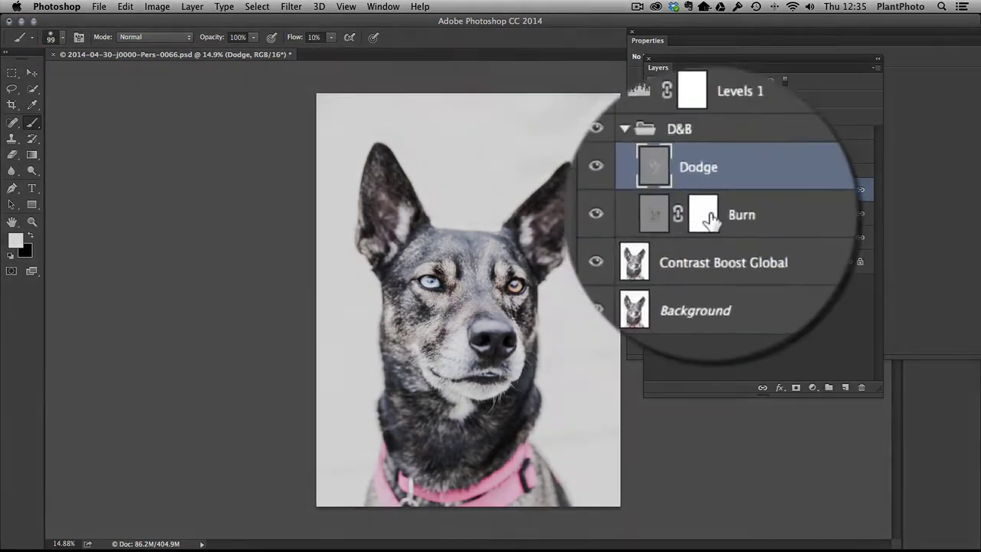
# Step: Select the Burn layer's mask and recheck the overall dodge and burn effect by hiding and showing the D&B group
pyautogui.click(705, 214)
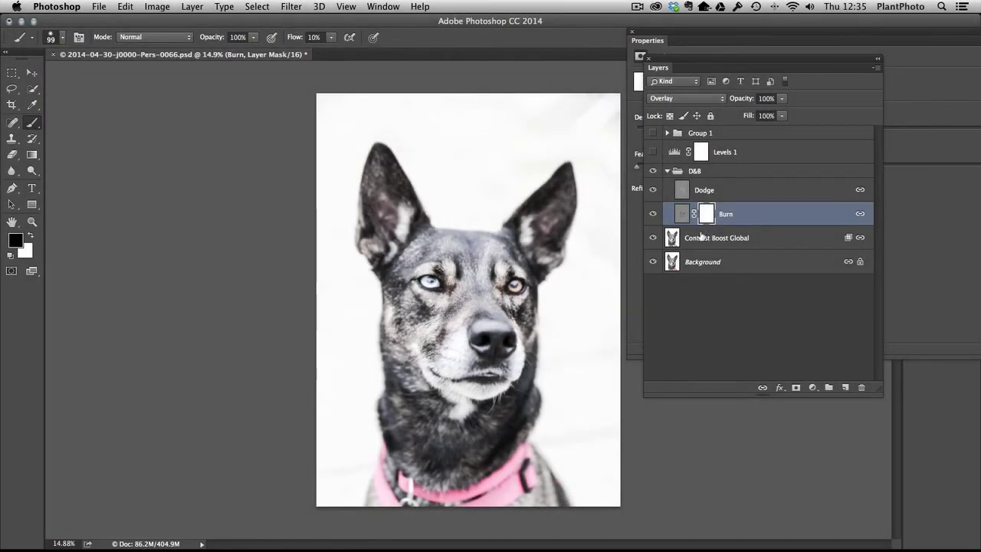
pyautogui.click(653, 171)
pyautogui.click(652, 171)
pyautogui.click(652, 171)
pyautogui.click(651, 172)
pyautogui.click(653, 171)
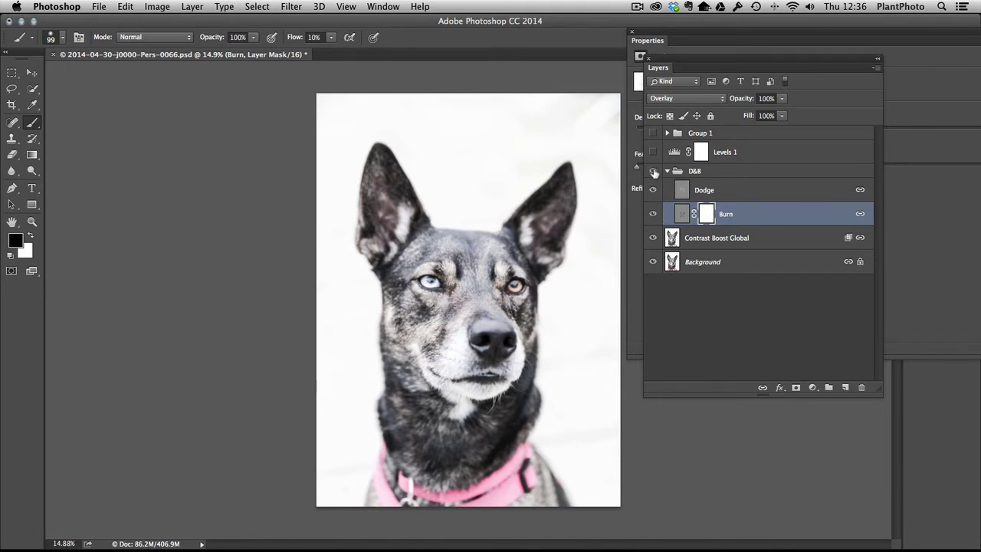
pyautogui.click(653, 172)
pyautogui.click(653, 172)
pyautogui.click(653, 172)
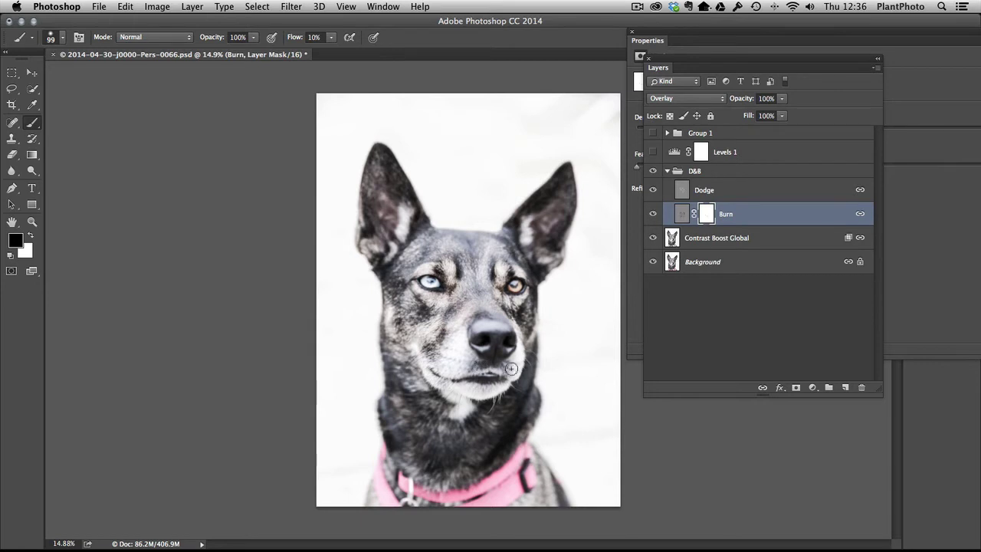
pyautogui.click(653, 172)
pyautogui.click(653, 172)
pyautogui.click(653, 171)
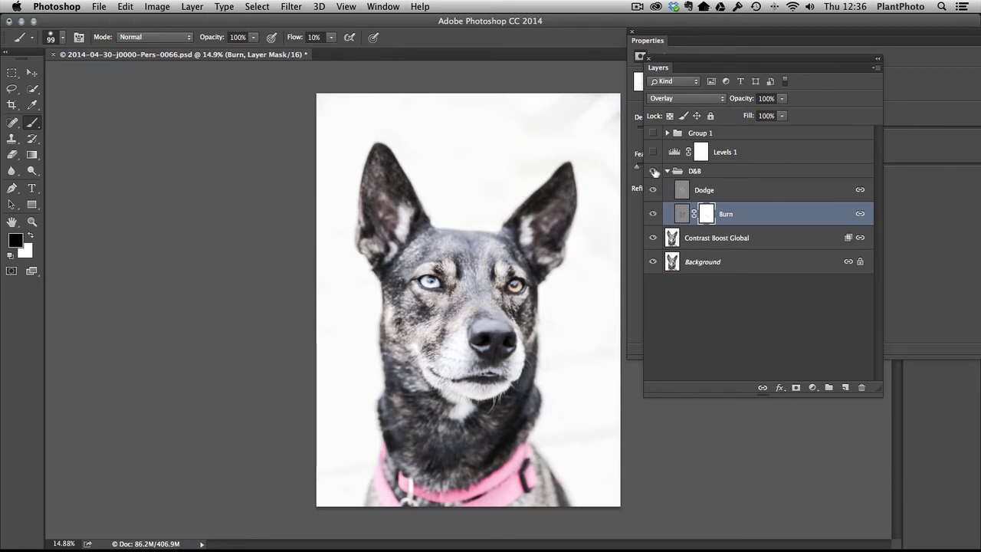
pyautogui.click(653, 172)
pyautogui.click(653, 172)
pyautogui.click(653, 172)
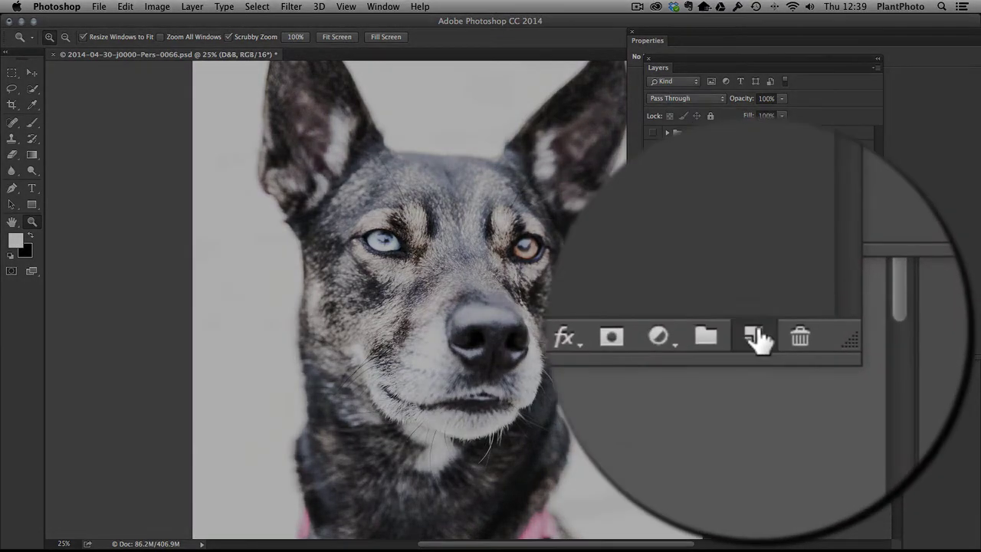
# Step: Add a new layer above the D&B group and ready the Brush tool with light blue #bbc3ec as the foreground color
pyautogui.click(845, 387)
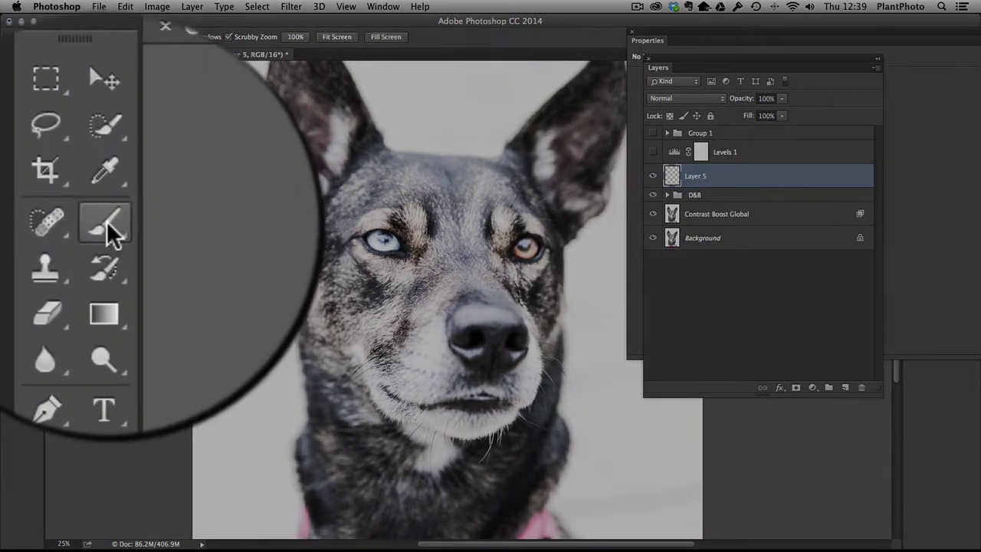
pyautogui.click(31, 122)
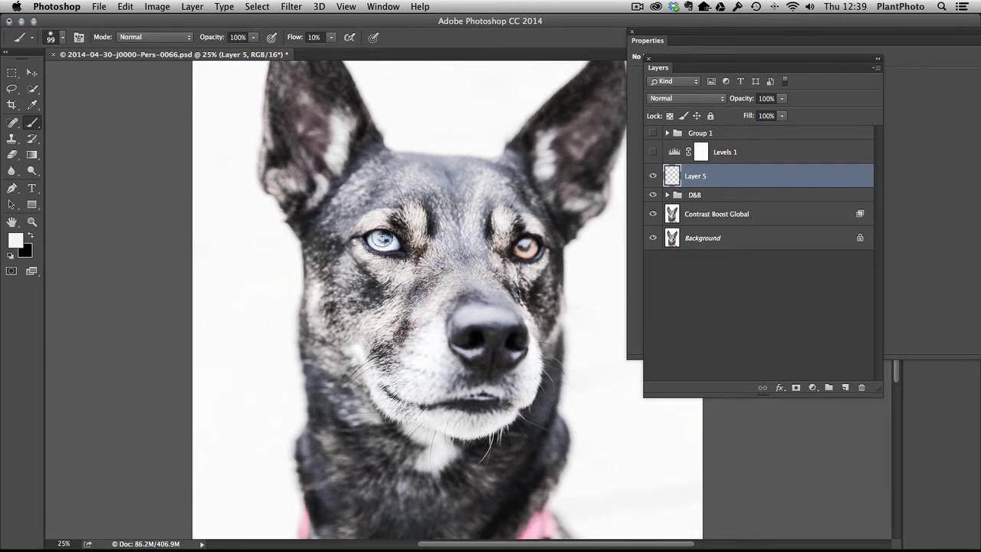
pyautogui.click(16, 240)
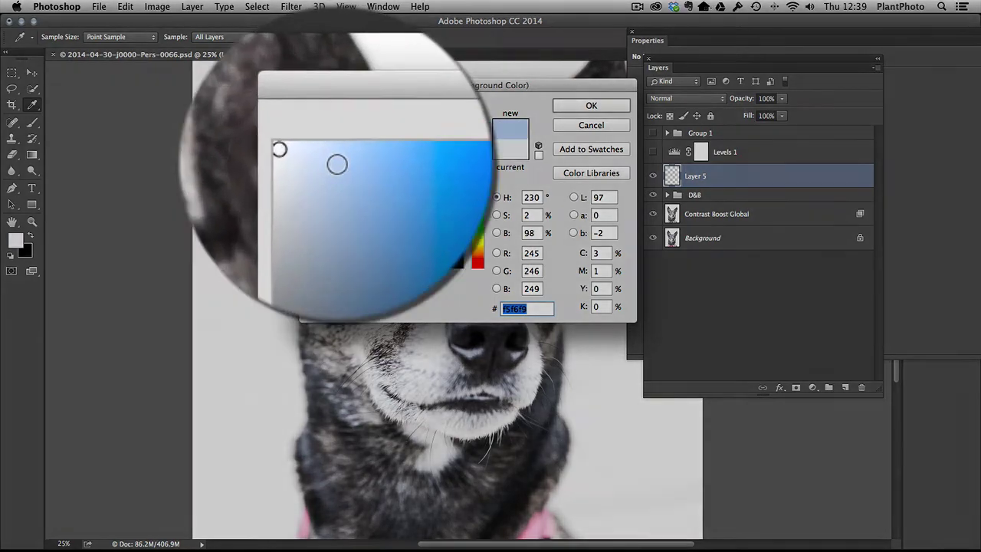
pyautogui.click(336, 122)
pyautogui.moveTo(336, 122); pyautogui.dragTo(339, 122)
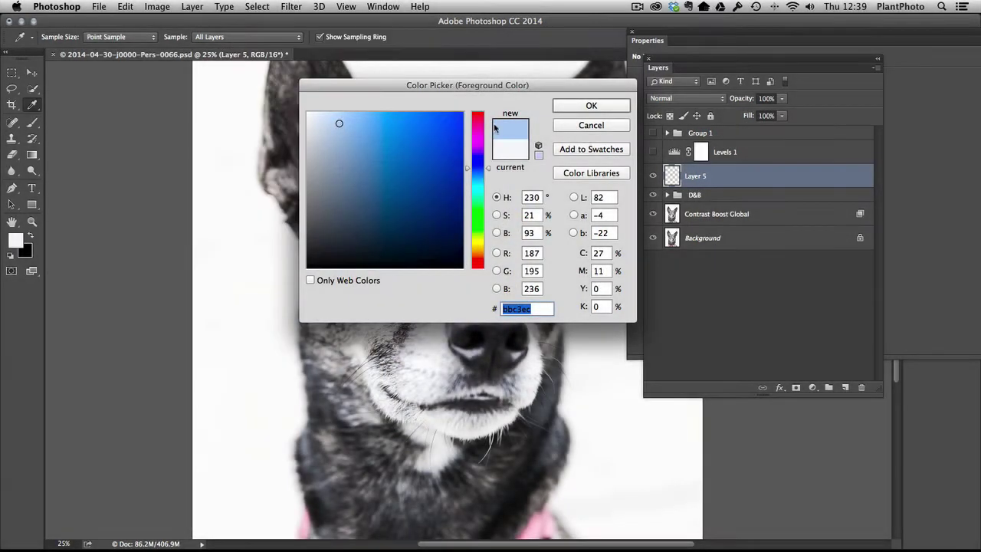
pyautogui.click(591, 106)
pyautogui.press('b')
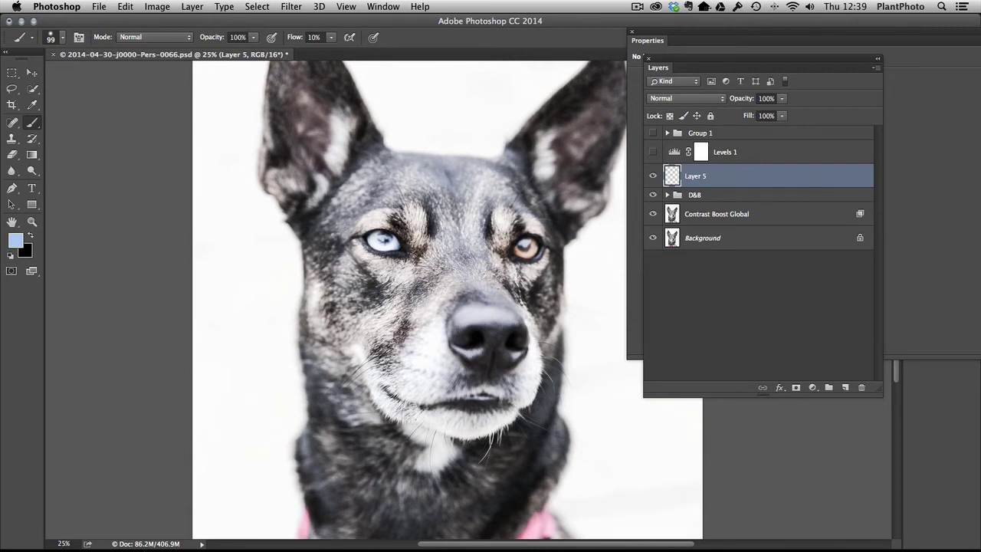
# Step: Paint light blue over the iris of the dog's blue eye on Layer 5 with a 53 px brush
pyautogui.press('super+space')
pyautogui.moveTo(398, 266); pyautogui.dragTo(449, 272)
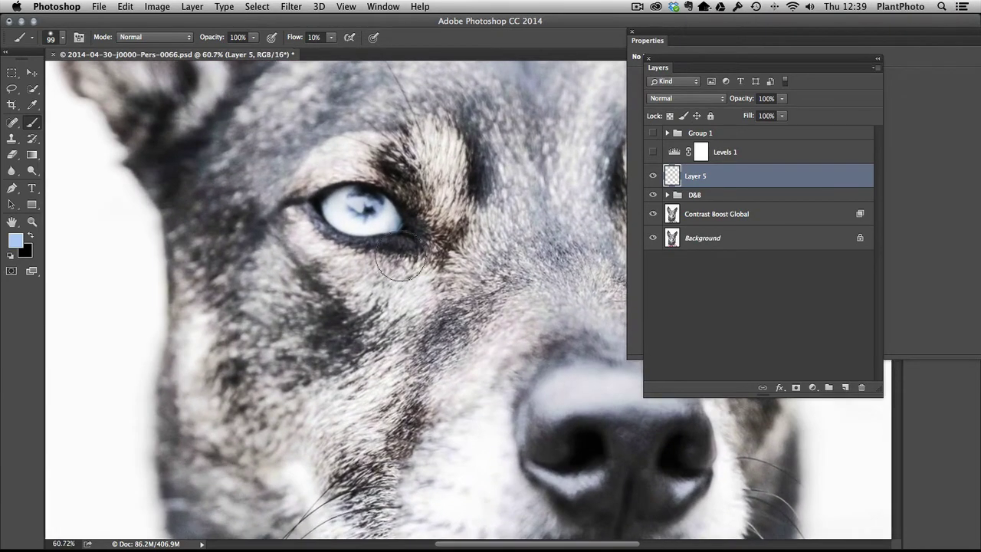
pyautogui.moveTo(388, 222); pyautogui.dragTo(367, 221)
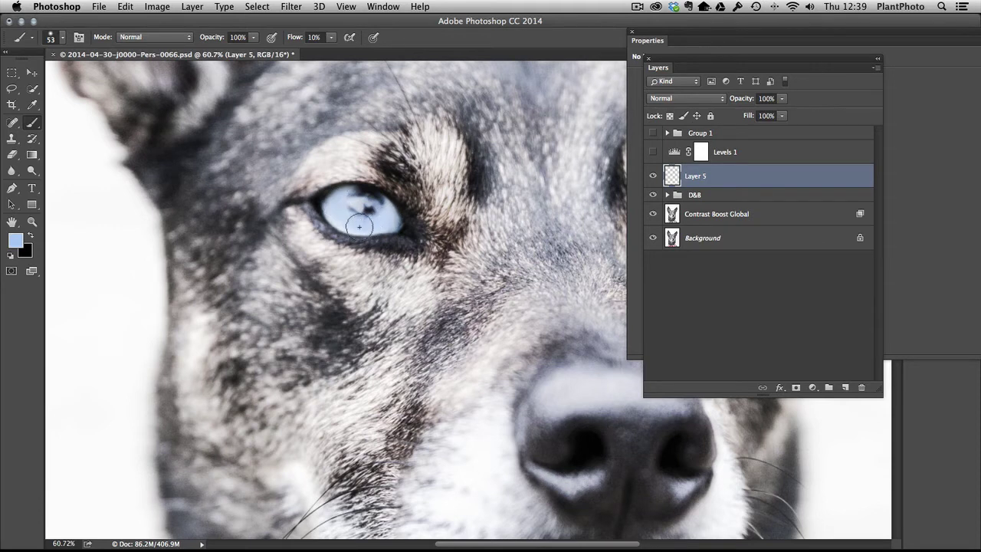
pyautogui.moveTo(348, 231); pyautogui.dragTo(401, 212)
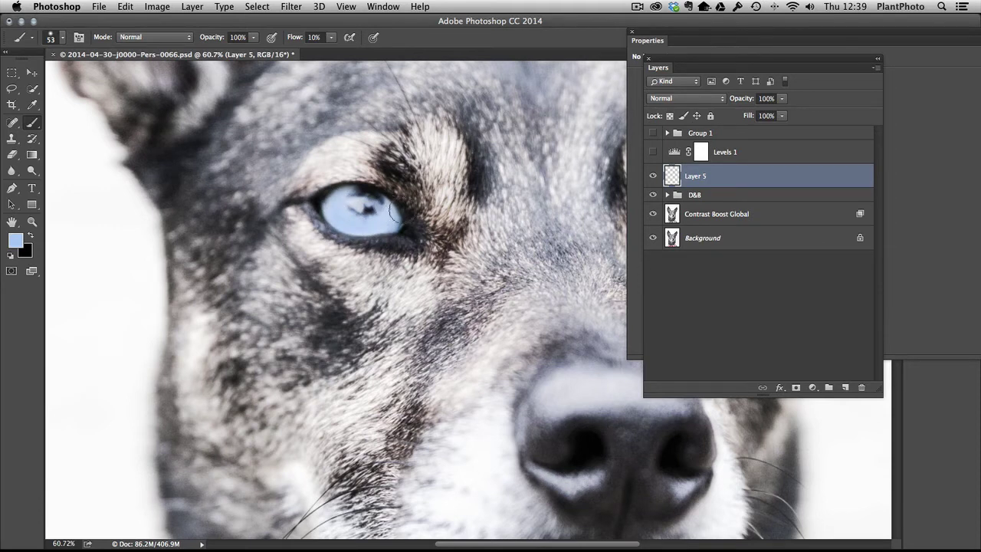
# Step: Set the blue paint layer's blend mode to Color and compare the eye with that layer hidden and shown
pyautogui.click(654, 176)
pyautogui.click(655, 176)
pyautogui.click(677, 101)
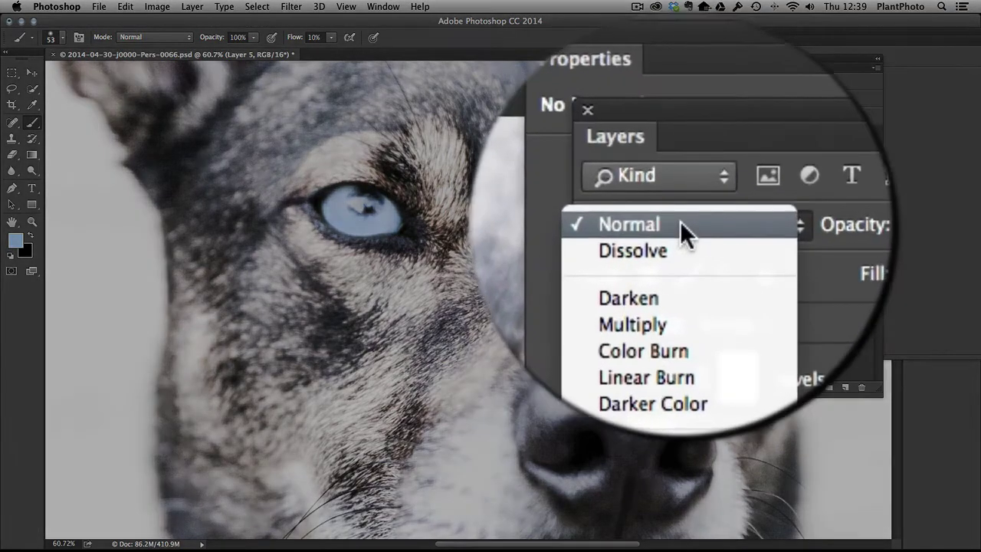
pyautogui.click(665, 351)
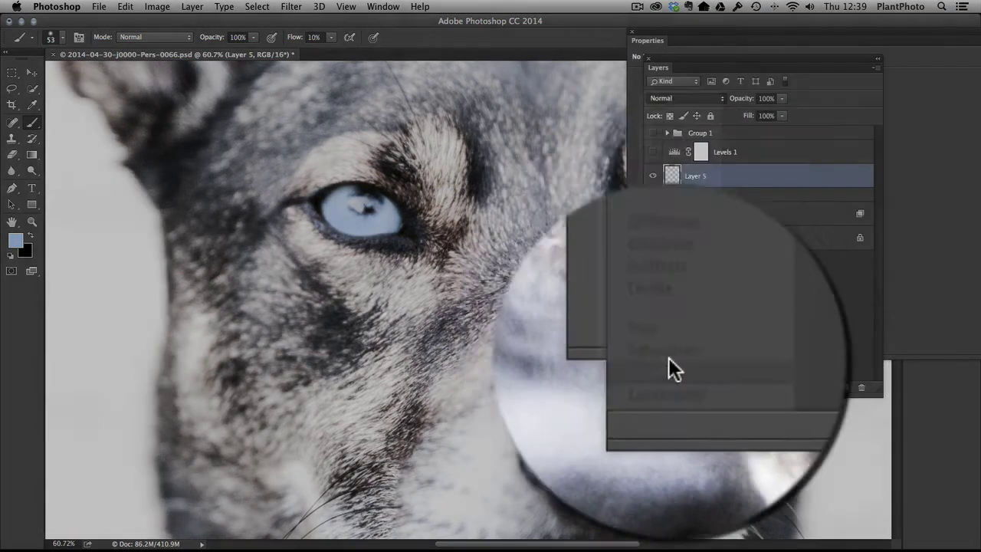
pyautogui.click(653, 176)
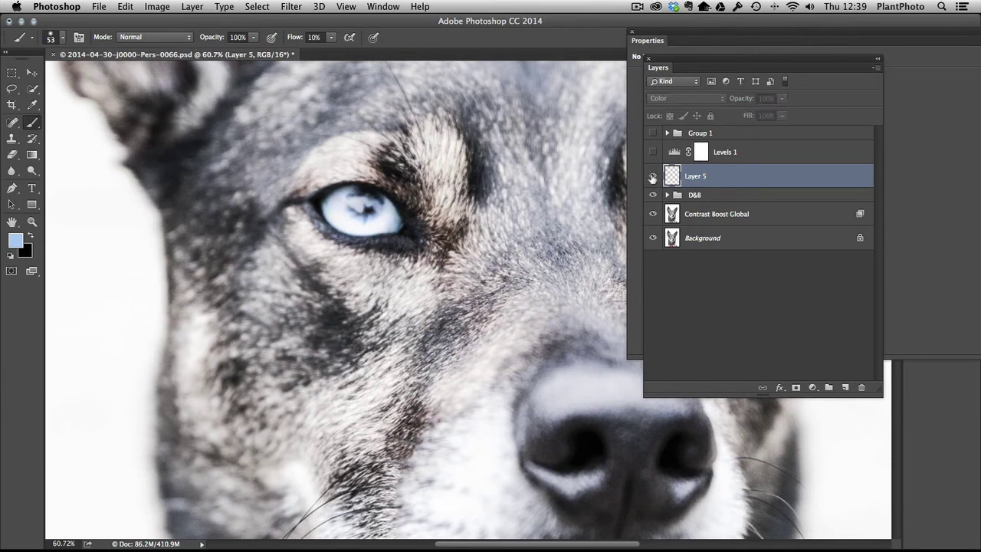
pyautogui.click(652, 176)
# Step: Add a new layer above the blue one and set the foreground color to a warm tan #d1c1a4 based on the brown iris
pyautogui.hscroll(10, 539, 235)
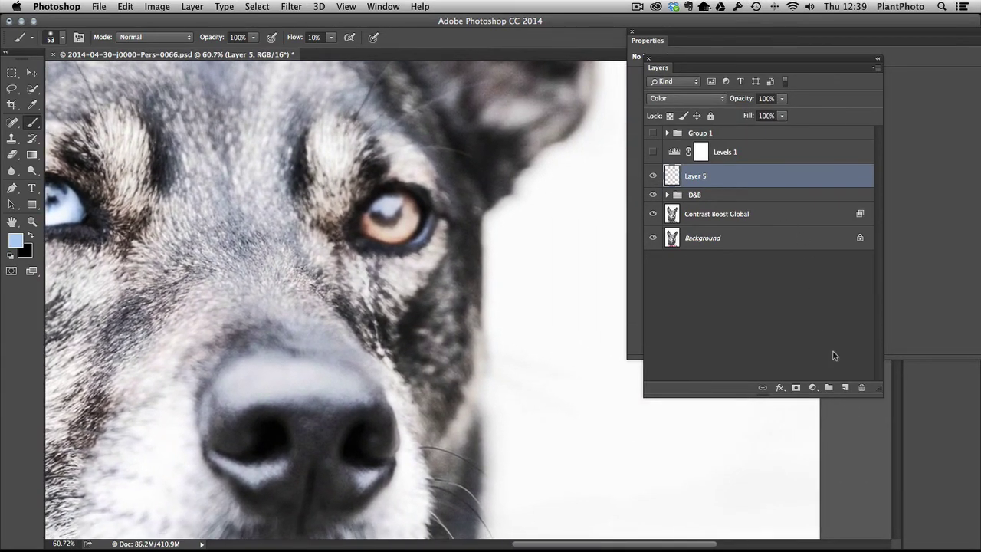
pyautogui.click(846, 387)
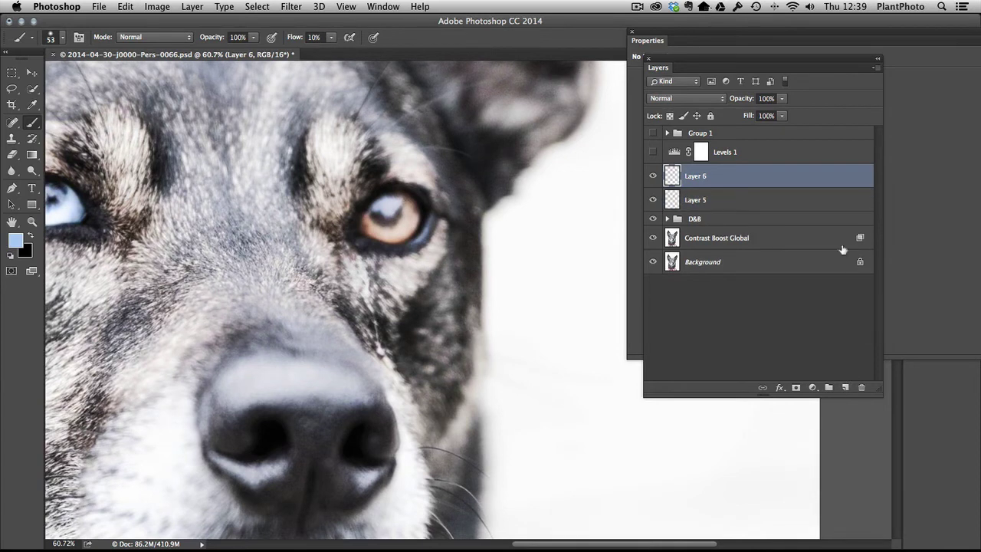
pyautogui.keyDown('alt'); pyautogui.click(409, 222); pyautogui.keyUp('alt')
pyautogui.click(15, 240)
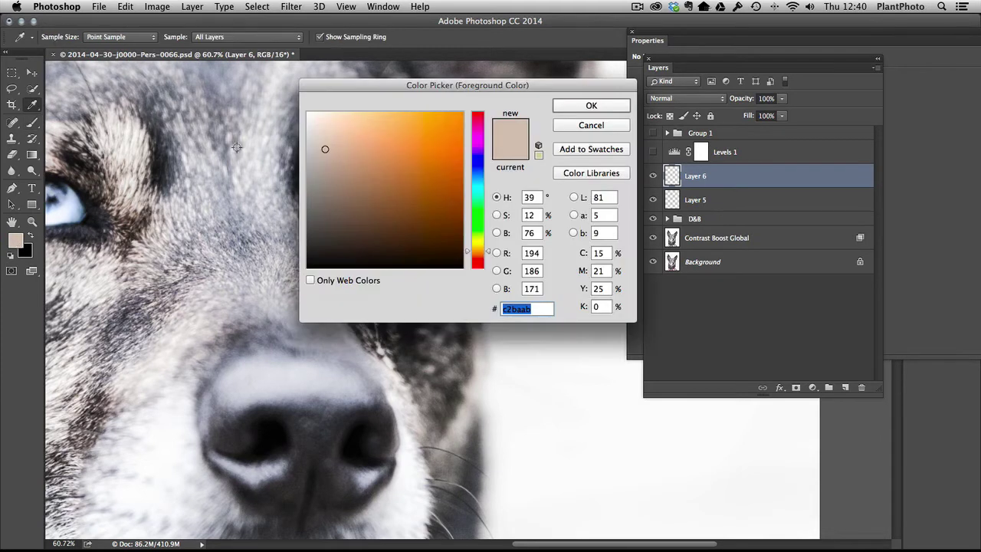
pyautogui.moveTo(331, 144); pyautogui.dragTo(341, 140)
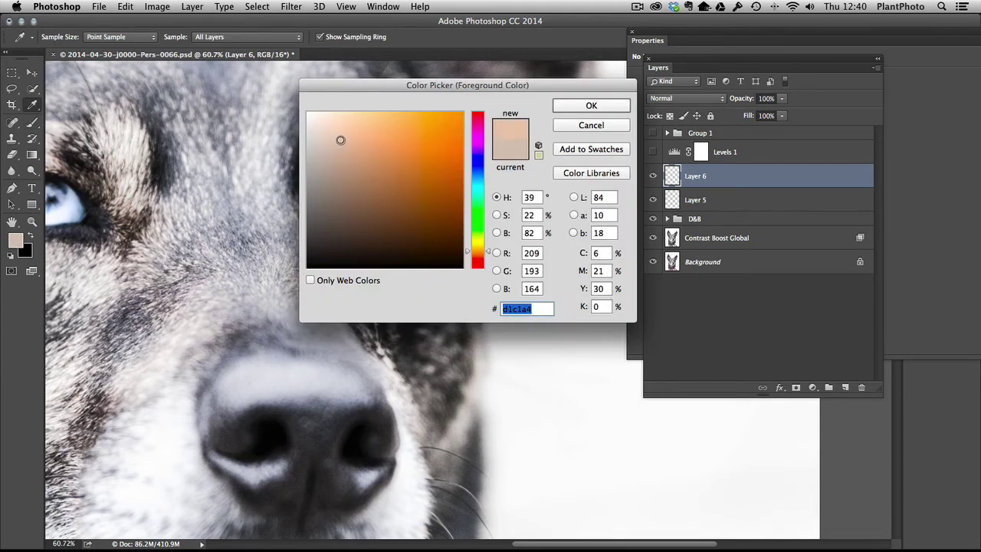
pyautogui.click(586, 108)
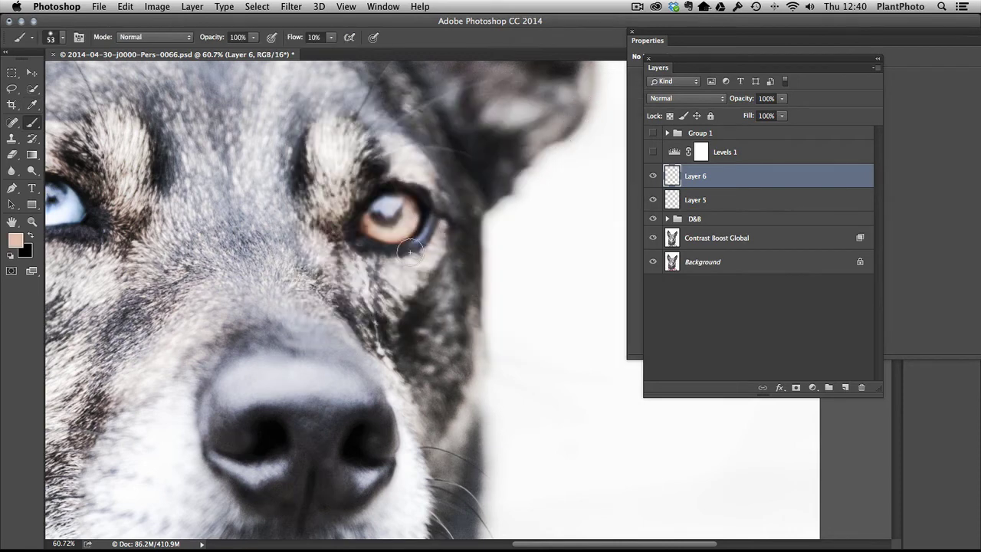
# Step: Paint the warm tan over the brown eye's iris on the new layer with a 41 px brush
pyautogui.press('super+space')
pyautogui.moveTo(401, 259); pyautogui.dragTo(433, 258)
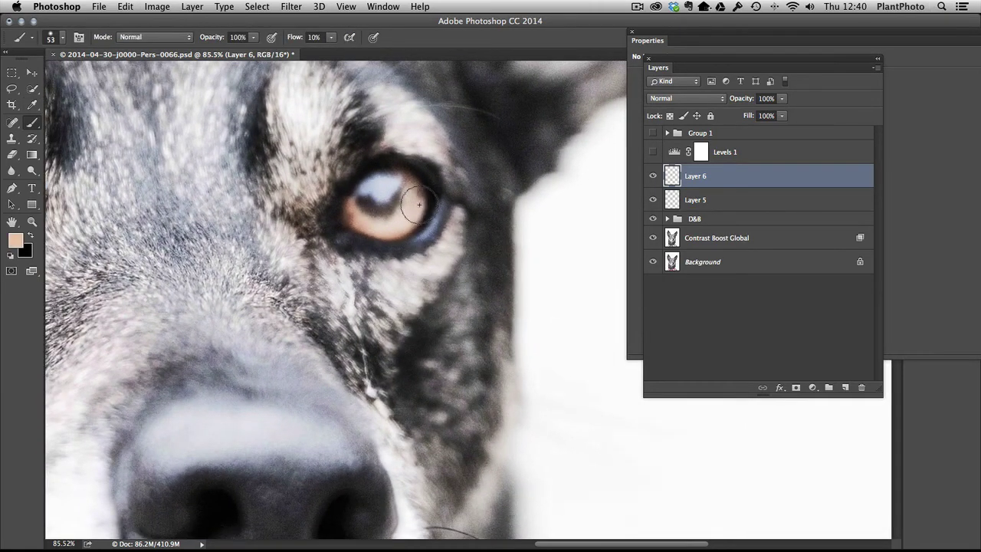
pyautogui.keyDown('ctrl'); pyautogui.keyDown('alt'); pyautogui.click(411, 212); pyautogui.keyUp('alt'); pyautogui.keyUp('ctrl')
pyautogui.moveTo(407, 208)
pyautogui.mouseDown()
pyautogui.moveTo(409, 189)
pyautogui.moveTo(417, 206)
pyautogui.moveTo(402, 220)
pyautogui.moveTo(383, 227)
pyautogui.moveTo(359, 214)
pyautogui.moveTo(377, 228)
pyautogui.moveTo(407, 187)
pyautogui.moveTo(404, 218)
pyautogui.moveTo(374, 223)
pyautogui.mouseUp()
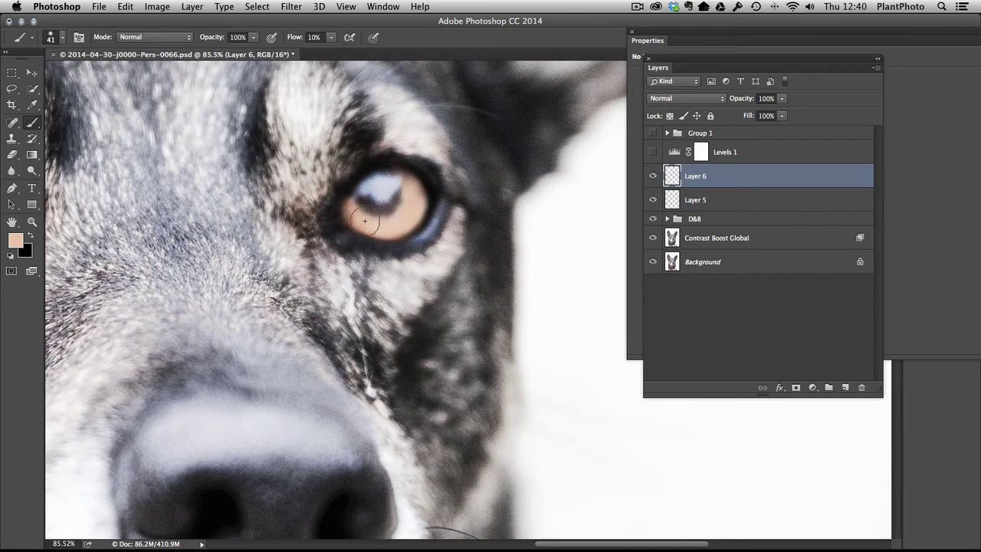
# Step: Set the tan paint layer's blend mode to Color and compare the brown eye with and without it
pyautogui.click(693, 103)
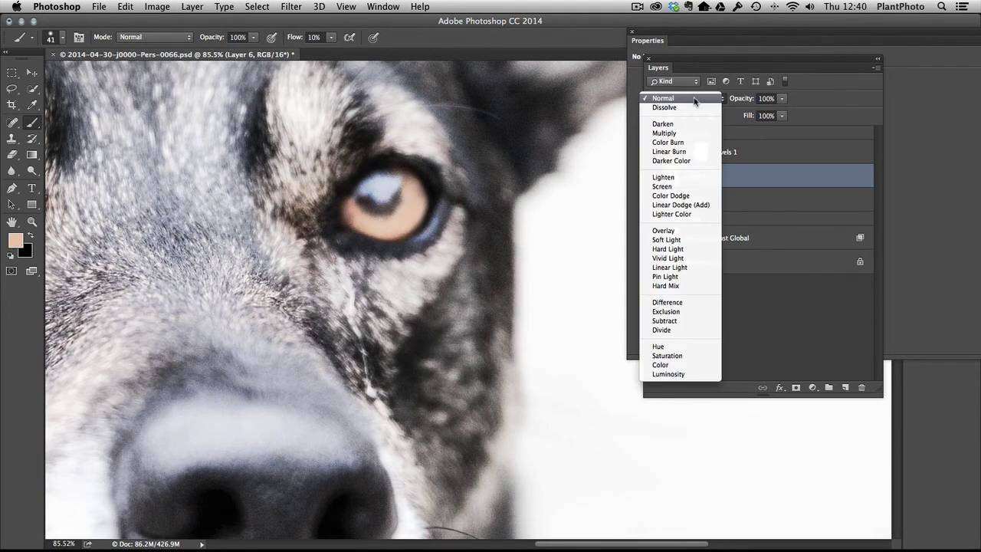
pyautogui.click(665, 365)
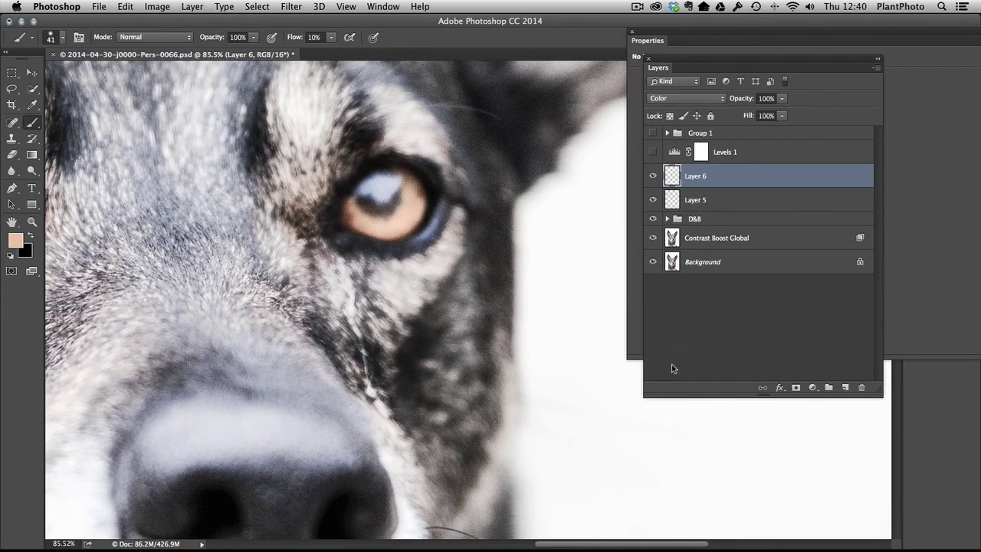
pyautogui.click(654, 177)
pyautogui.click(653, 176)
pyautogui.click(653, 177)
# Step: Fit the portrait on screen and link Layer 6, Layer 5, the D&B group, Contrast Boost Global and Background together
pyautogui.click(32, 221)
pyautogui.rightClick(196, 194)
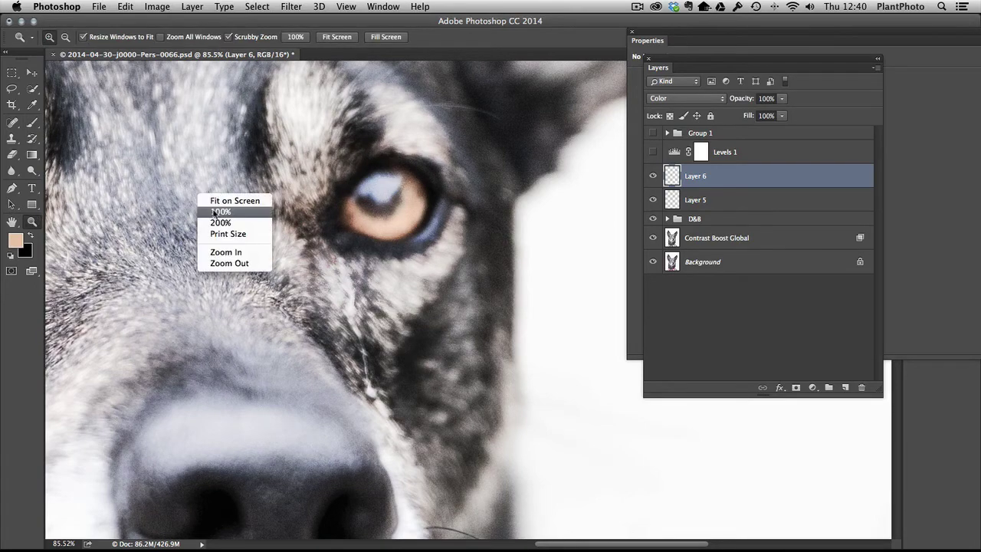
pyautogui.click(217, 214)
pyautogui.rightClick(326, 247)
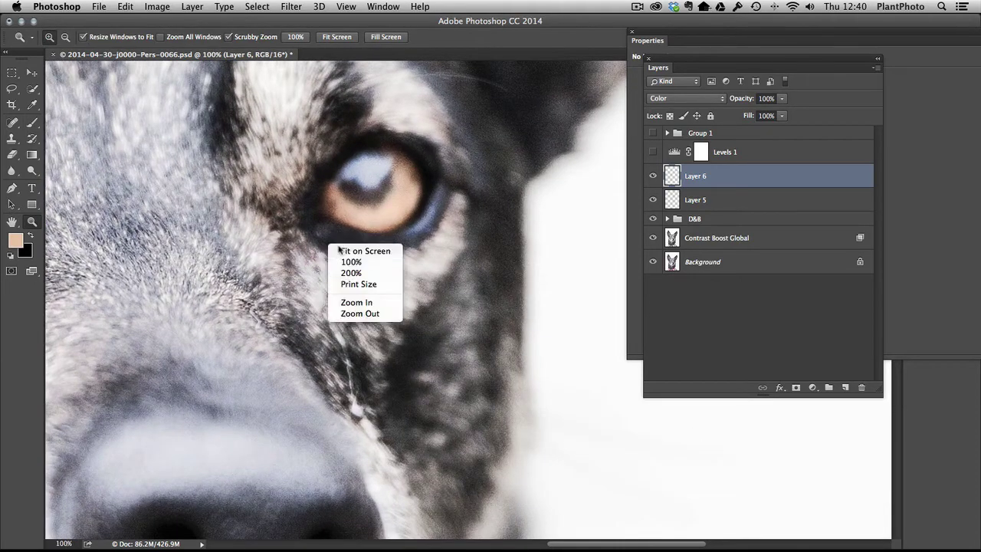
pyautogui.click(349, 253)
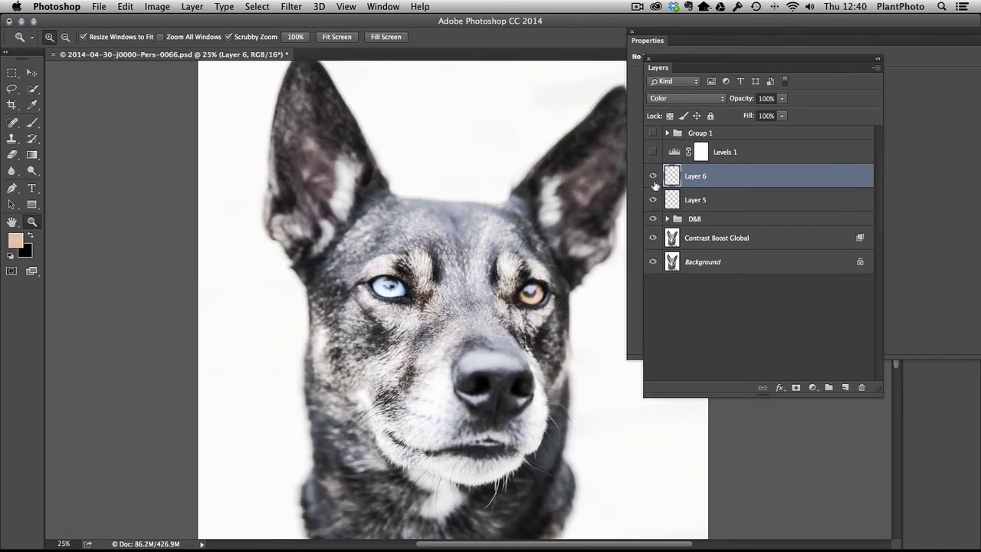
pyautogui.keyDown('shift'); pyautogui.click(782, 200); pyautogui.keyUp('shift')
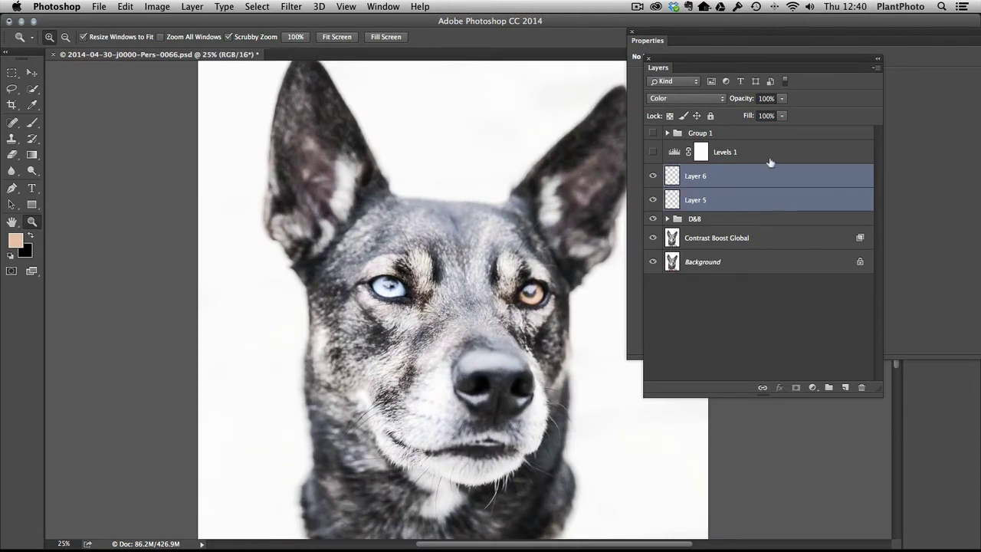
pyautogui.keyDown('super'); pyautogui.click(781, 200); pyautogui.keyUp('super')
pyautogui.keyDown('shift'); pyautogui.click(780, 261); pyautogui.keyUp('shift')
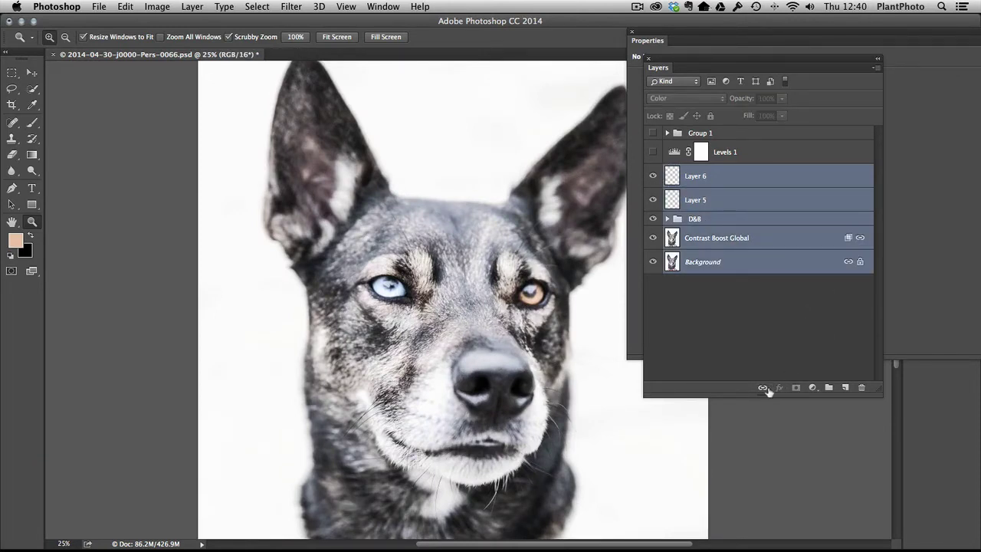
pyautogui.click(773, 357)
# Step: Group Layer 6 and Layer 5 and name the group Eye Colour
pyautogui.click(757, 184)
pyautogui.keyDown('shift'); pyautogui.click(766, 203); pyautogui.keyUp('shift')
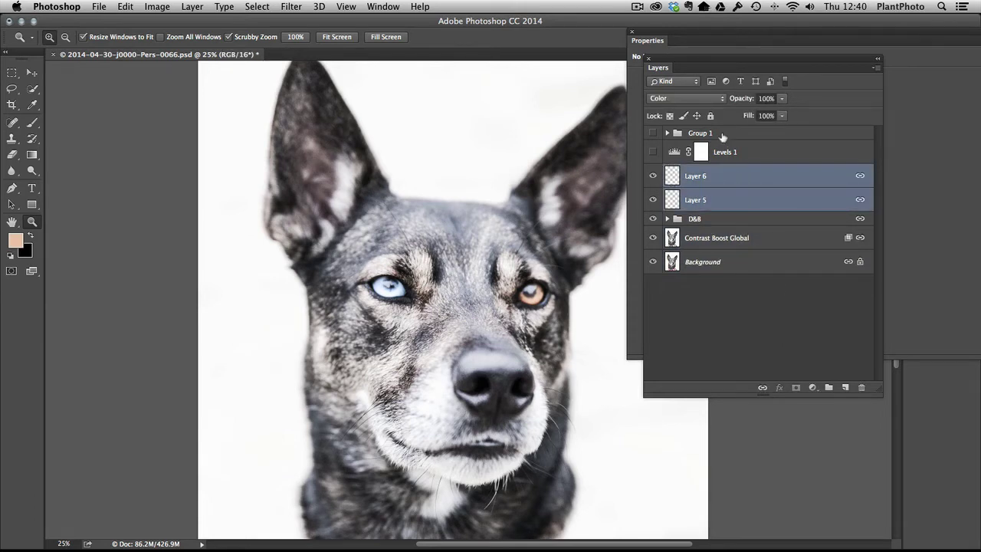
pyautogui.press('super+g')
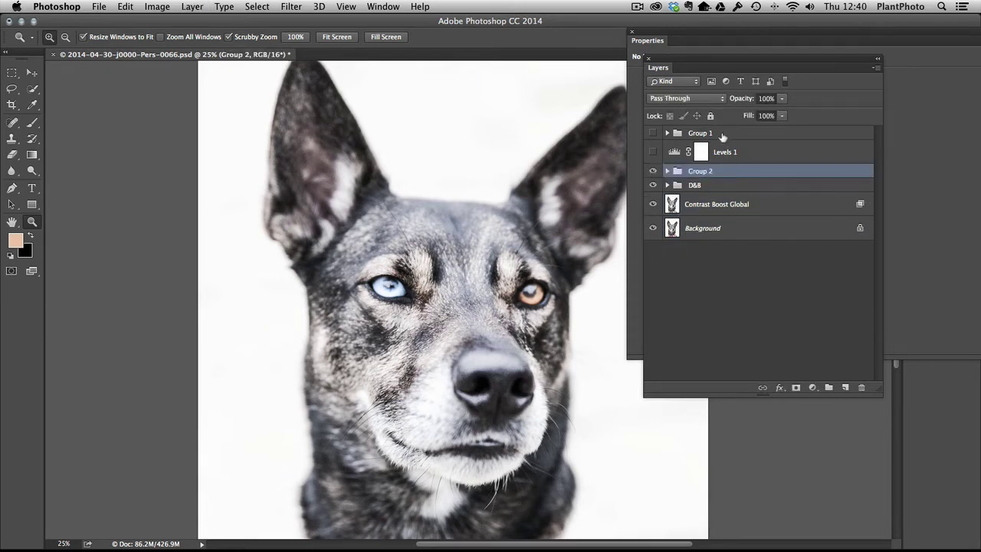
pyautogui.doubleClick(699, 172)
pyautogui.write('Eye')
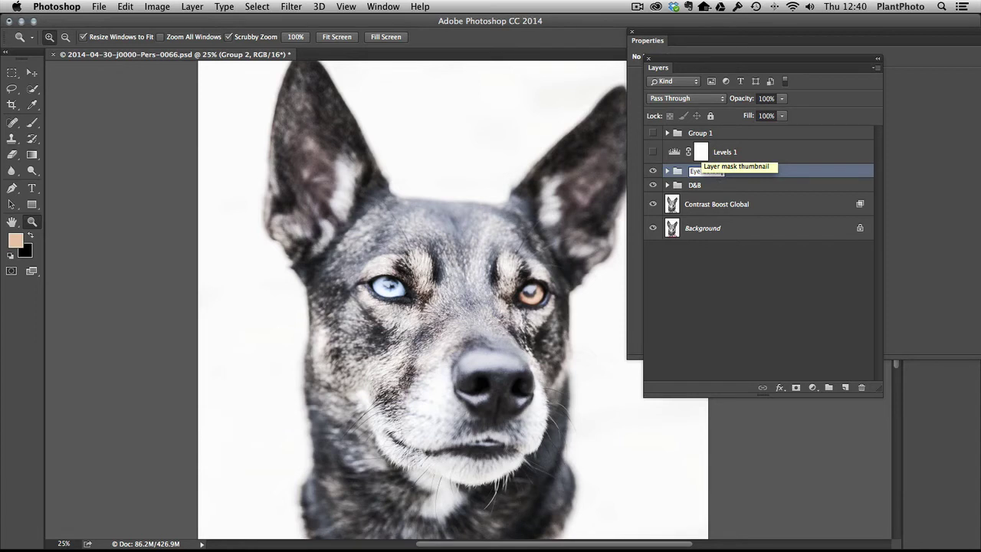
pyautogui.write(' Colour')
pyautogui.press('Return')
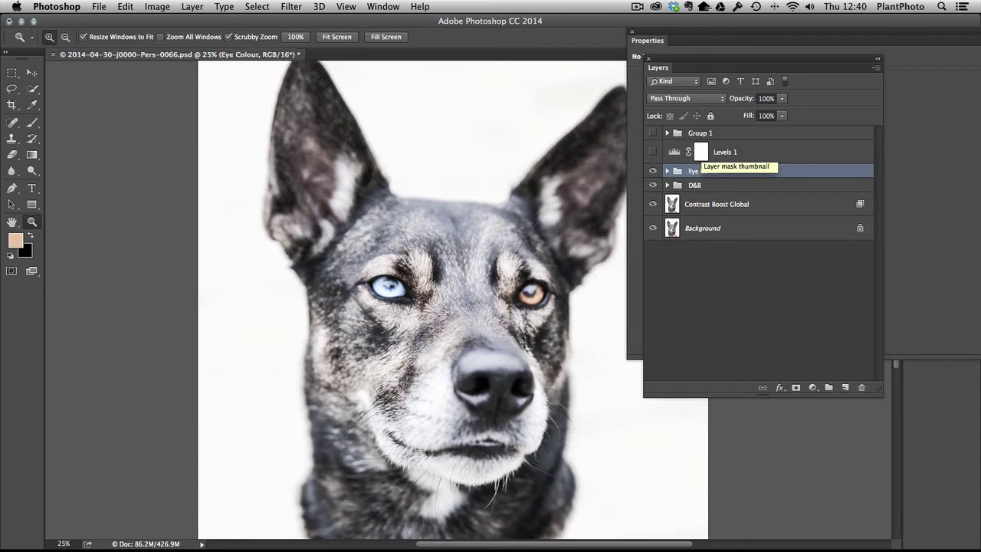
# Step: Compare the full portrait with the Eye Colour group hidden and shown
pyautogui.click(653, 171)
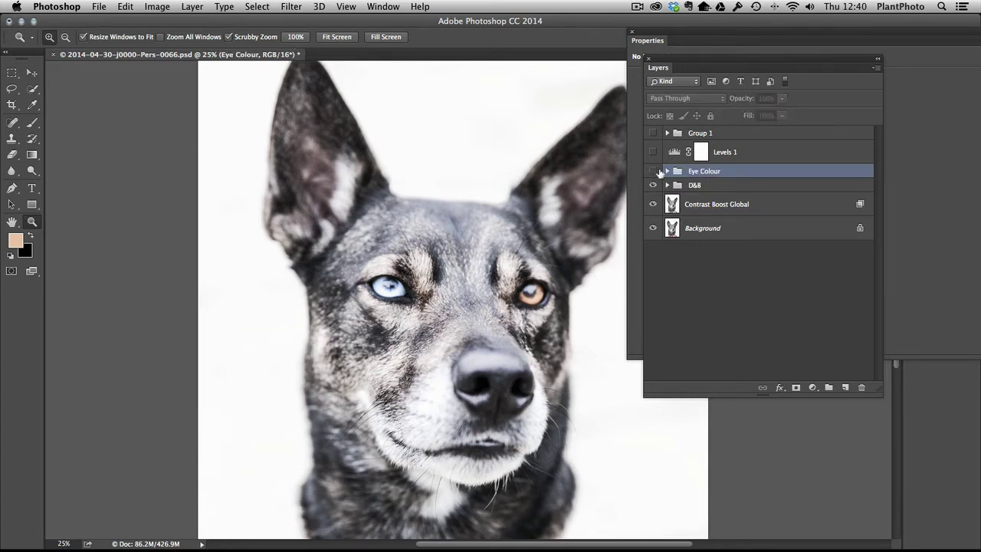
pyautogui.click(654, 171)
pyautogui.click(653, 171)
pyautogui.click(653, 171)
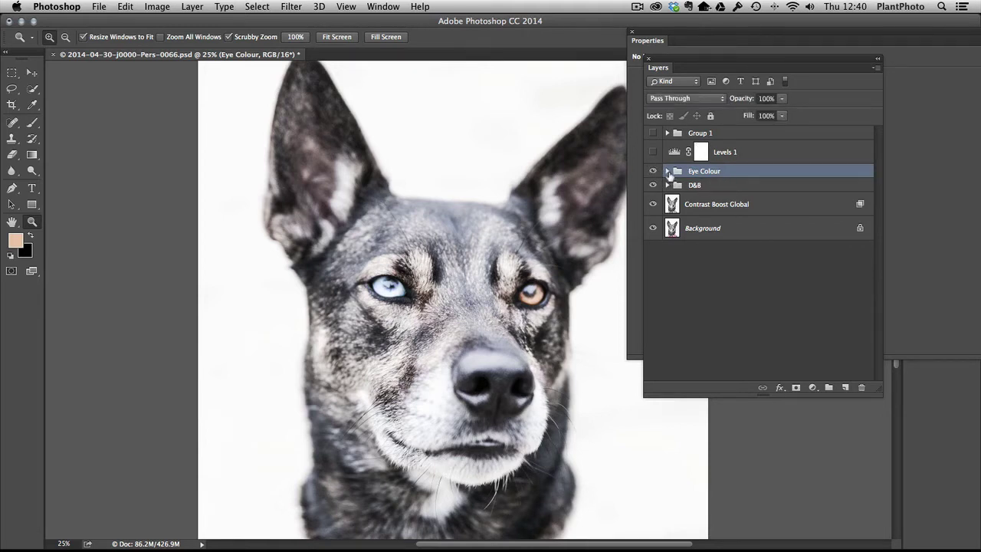
# Step: Expand the Eye Colour group, select Layer 6 and view its blending options
pyautogui.click(667, 171)
pyautogui.click(748, 193)
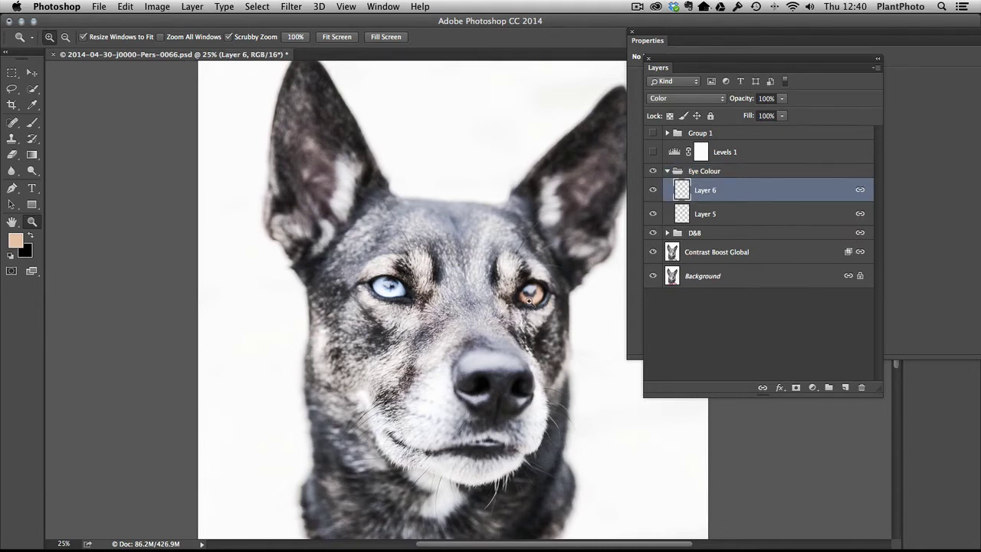
pyautogui.moveTo(536, 299); pyautogui.dragTo(539, 285)
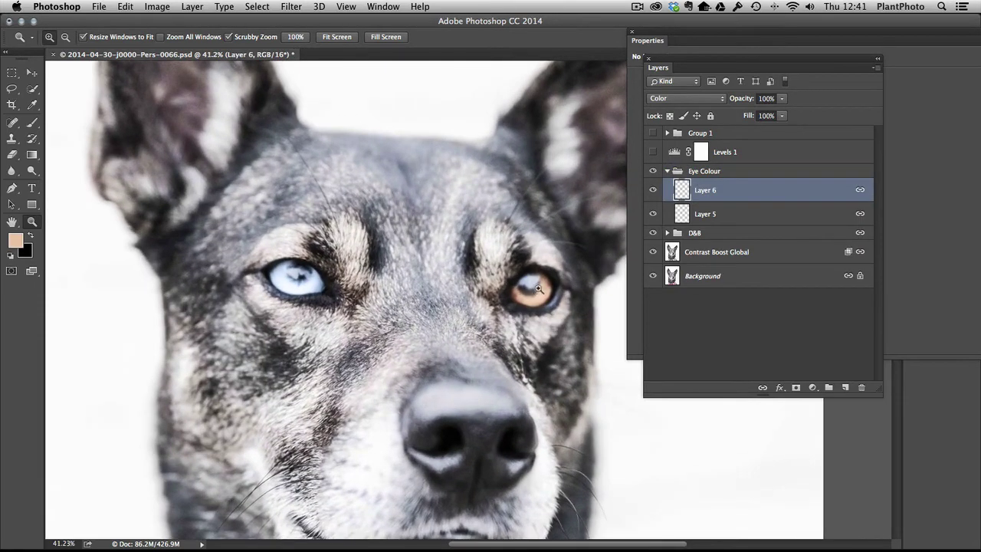
pyautogui.doubleClick(825, 193)
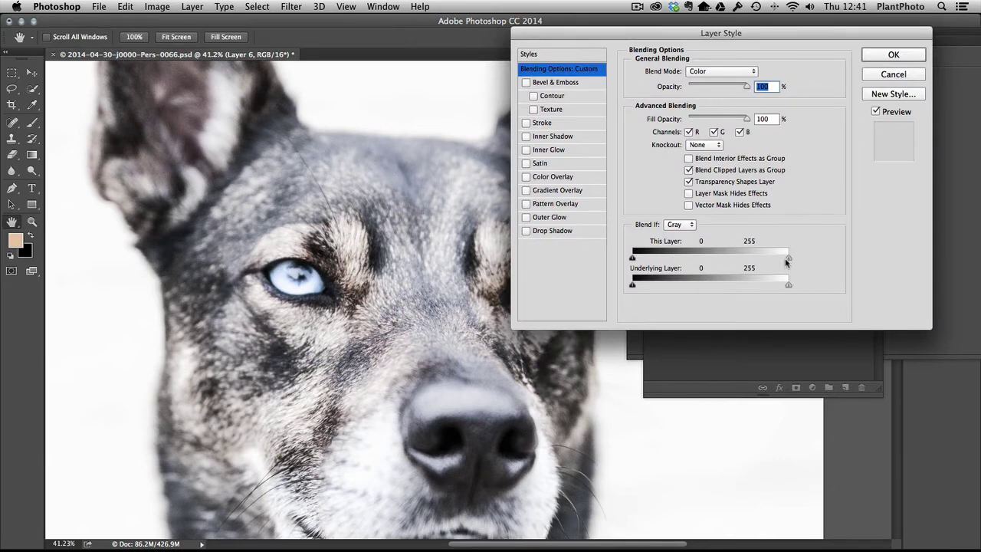
pyautogui.click(894, 74)
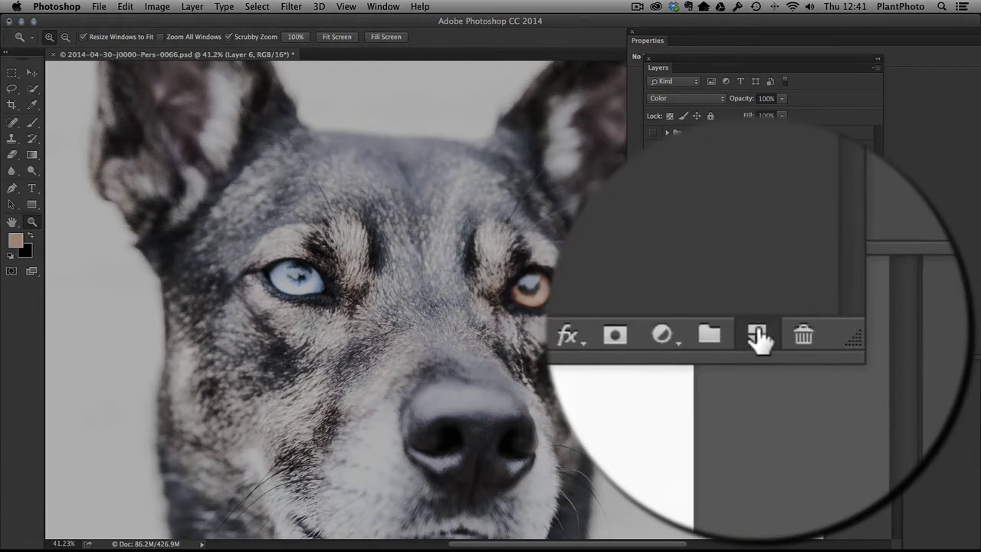
# Step: Add a new layer in the Eye Colour group and paint a white highlight on the brown eye's reflection with a 15 px brush
pyautogui.click(845, 387)
pyautogui.moveTo(538, 294); pyautogui.dragTo(538, 295)
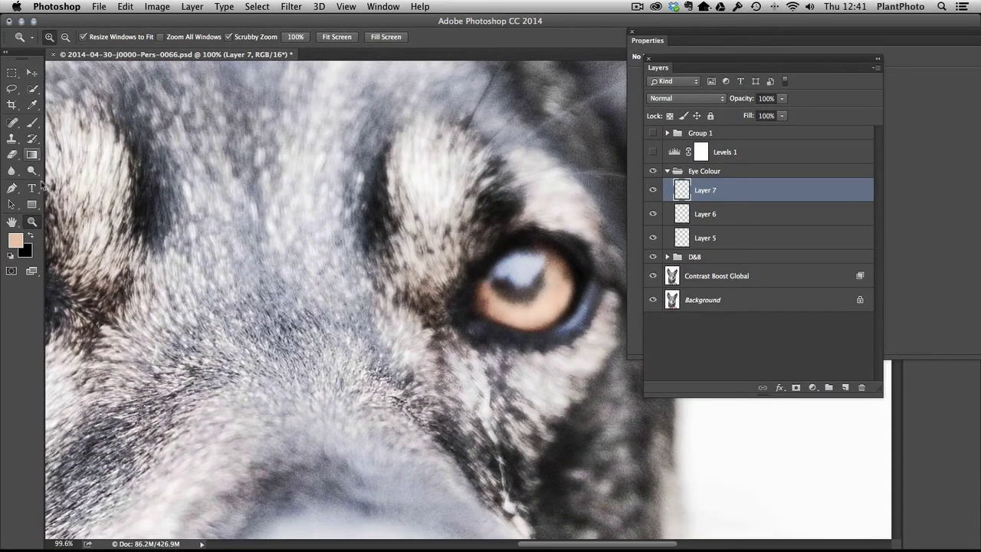
pyautogui.click(31, 104)
pyautogui.click(15, 240)
pyautogui.click(308, 111)
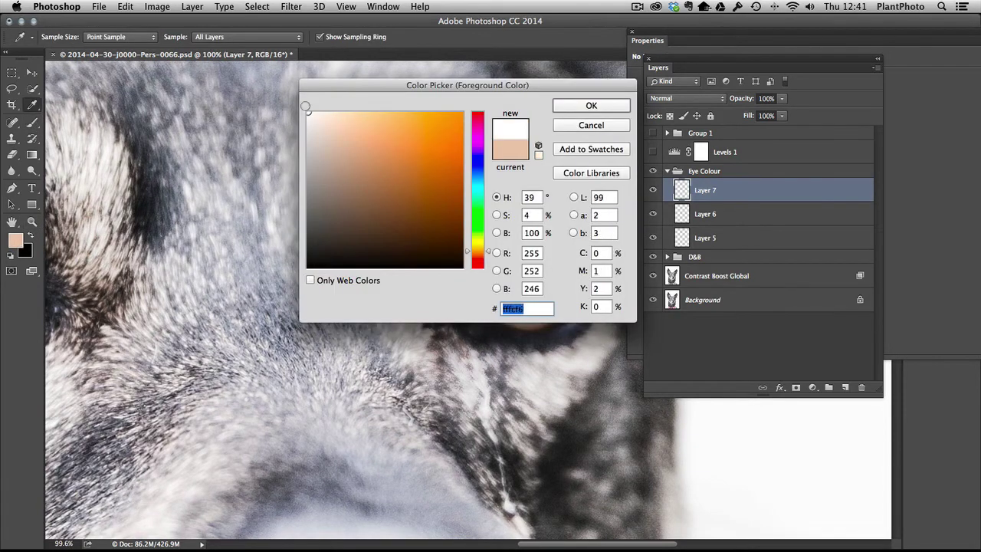
pyautogui.click(591, 105)
pyautogui.press('b')
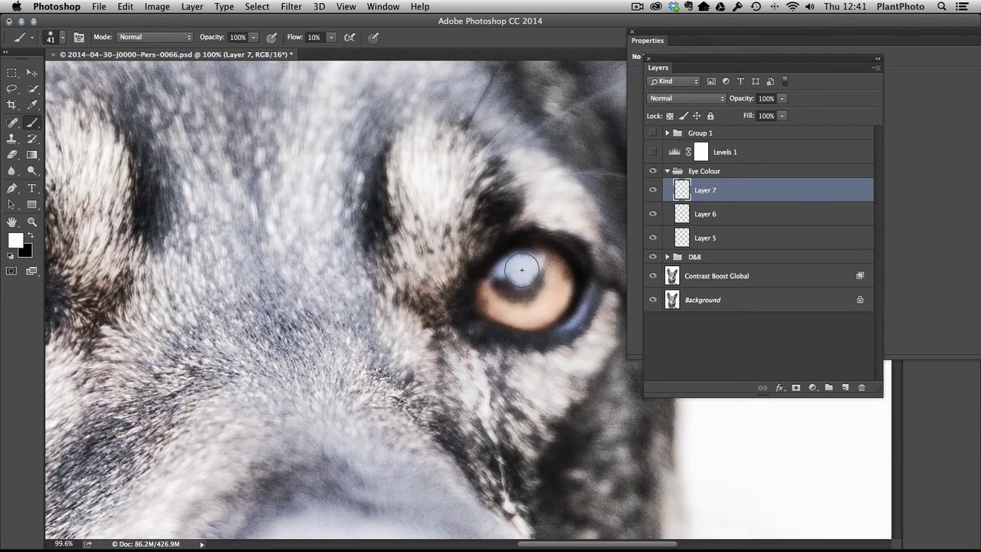
pyautogui.moveTo(534, 271)
pyautogui.mouseDown()
pyautogui.moveTo(542, 260)
pyautogui.moveTo(524, 281)
pyautogui.moveTo(506, 272)
pyautogui.moveTo(512, 259)
pyautogui.moveTo(536, 260)
pyautogui.moveTo(529, 271)
pyautogui.moveTo(501, 269)
pyautogui.moveTo(518, 276)
pyautogui.moveTo(532, 268)
pyautogui.moveTo(528, 259)
pyautogui.moveTo(510, 267)
pyautogui.moveTo(528, 278)
pyautogui.moveTo(531, 263)
pyautogui.mouseUp()
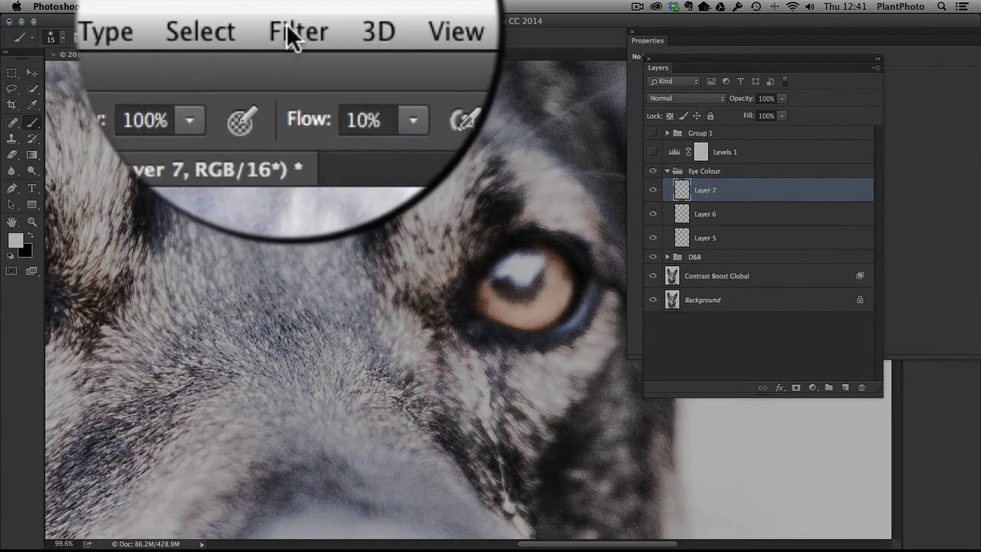
# Step: Soften the brown eye's highlight on Layer 7 with a Gaussian Blur of 1.3 pixels radius
pyautogui.click(291, 7)
pyautogui.moveTo(338, 227)
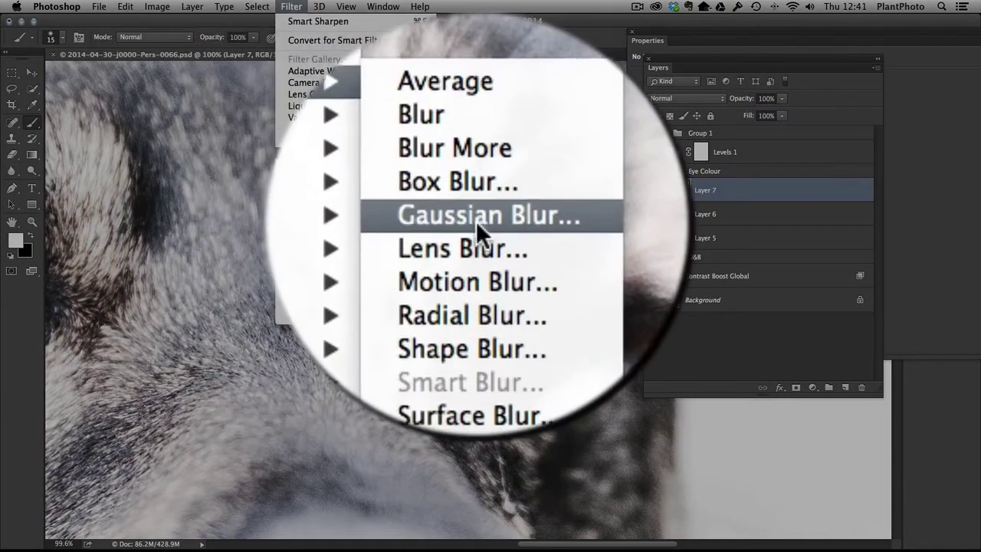
pyautogui.click(501, 221)
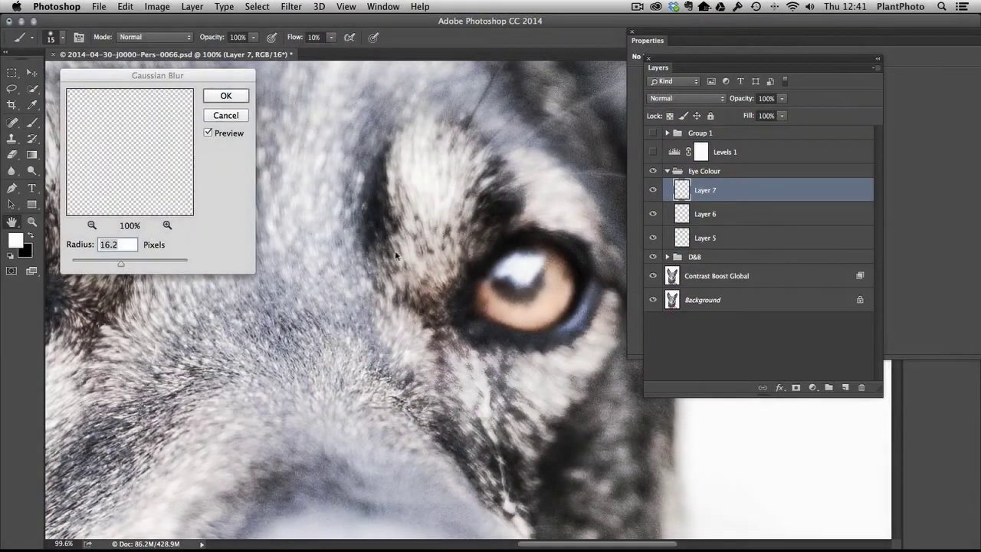
pyautogui.moveTo(82, 264); pyautogui.dragTo(80, 264)
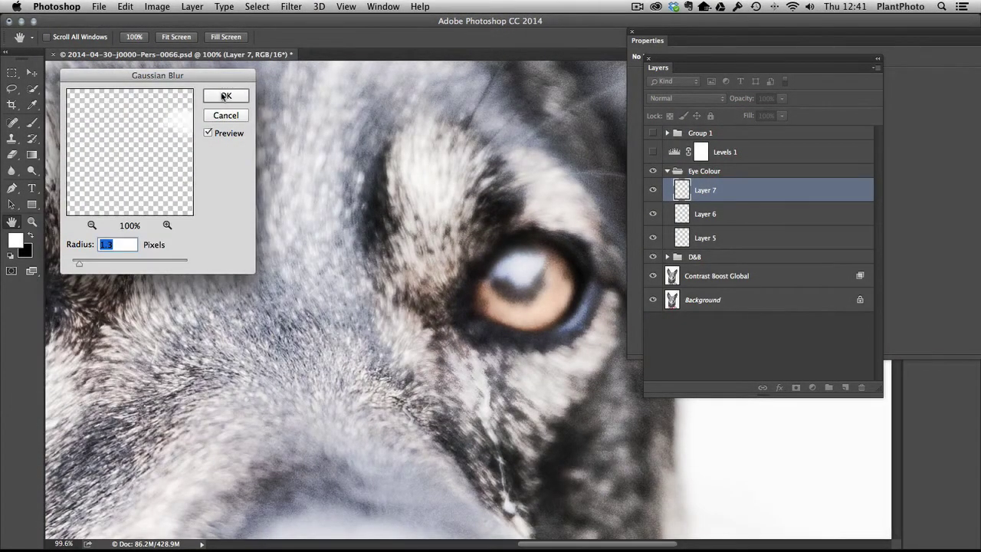
pyautogui.click(224, 95)
pyautogui.press('b')
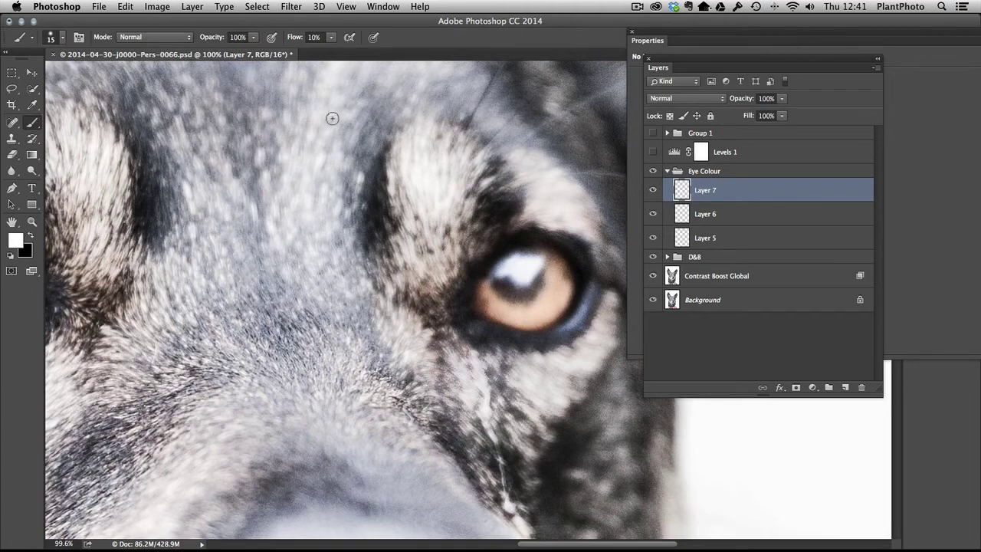
# Step: Set Layer 7's blending mode to Screen and compare the brown eye with the layer hidden and shown
pyautogui.click(688, 101)
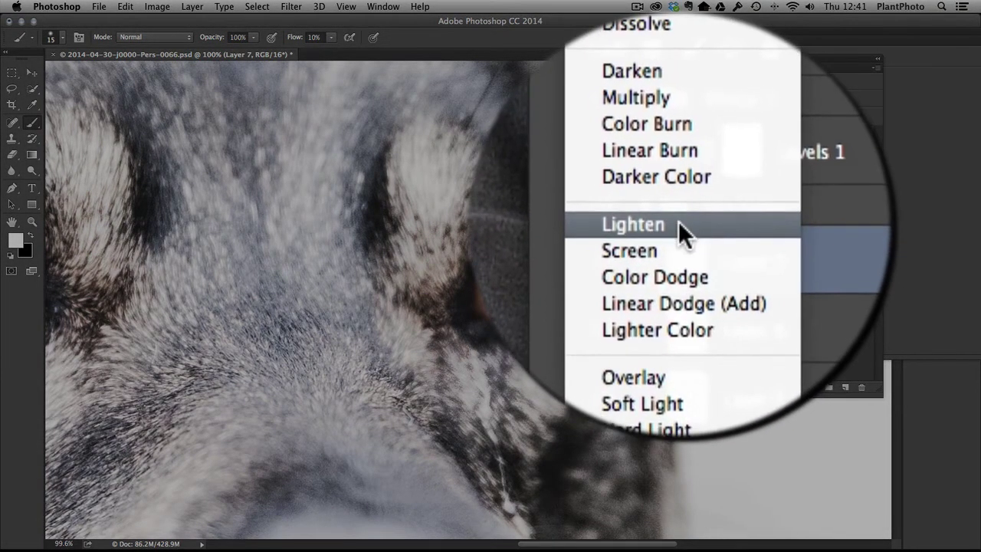
pyautogui.click(680, 227)
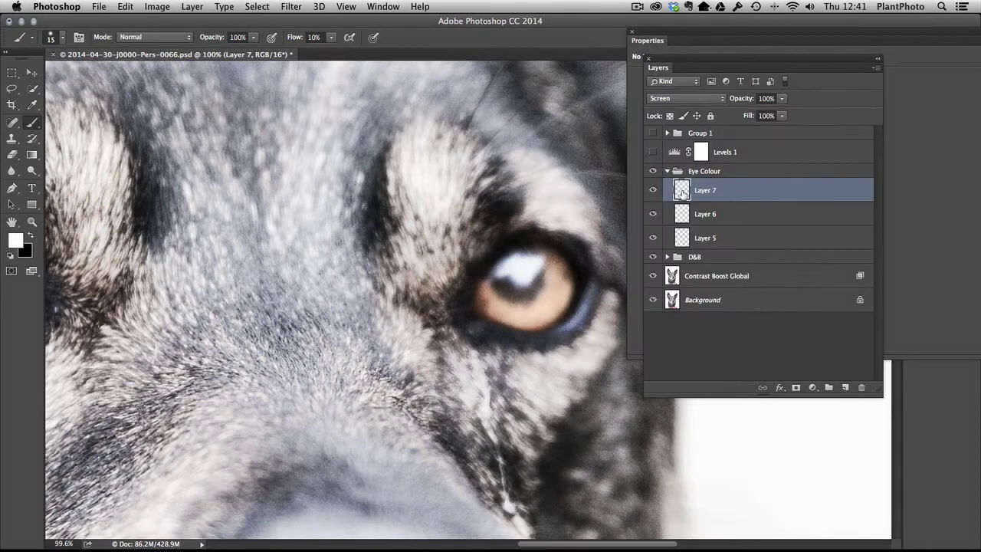
pyautogui.click(653, 191)
pyautogui.click(654, 190)
# Step: Compare the whole face with Layer 7 hidden and shown, and set the layer's opacity to 85%
pyautogui.click(32, 221)
pyautogui.rightClick(247, 182)
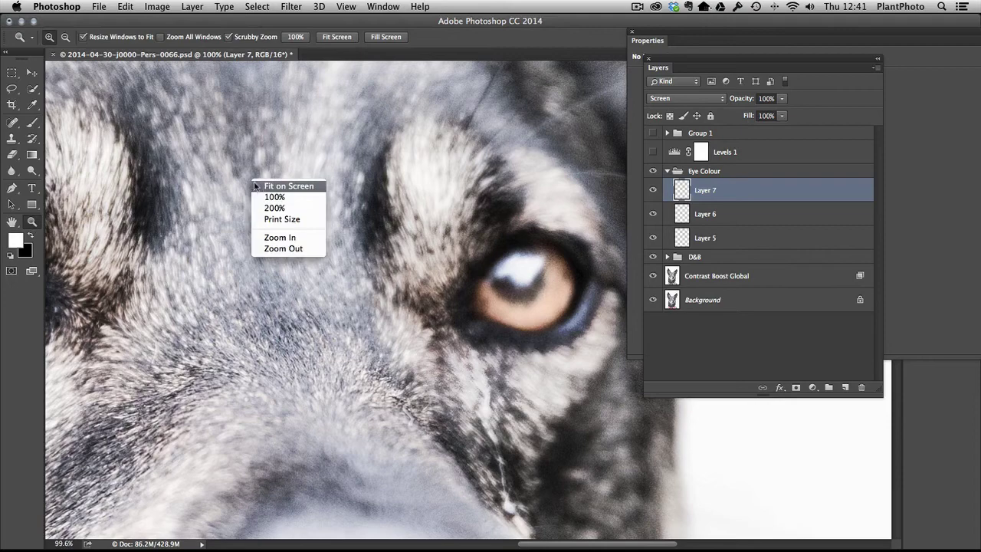
pyautogui.click(327, 185)
pyautogui.moveTo(588, 289); pyautogui.dragTo(611, 299)
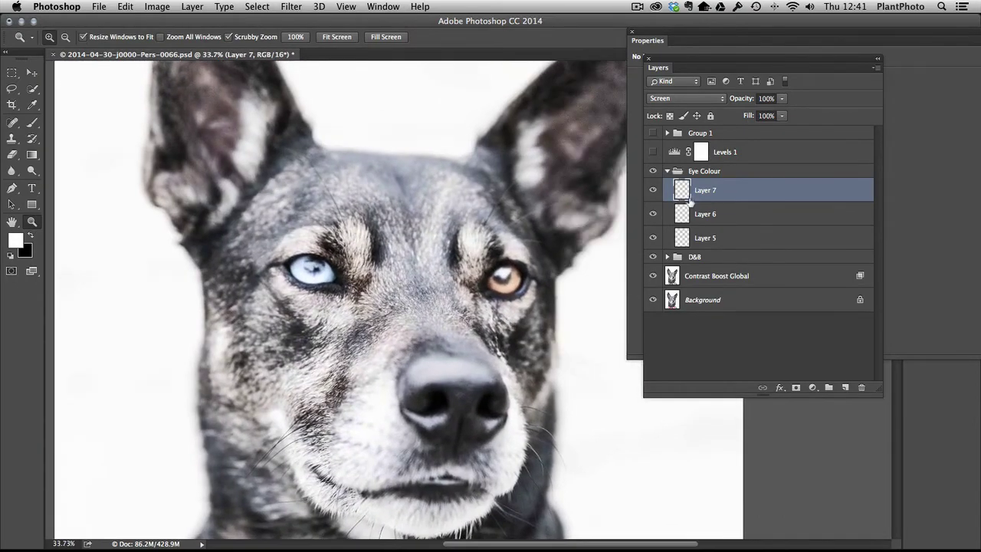
pyautogui.click(654, 191)
pyautogui.click(654, 191)
pyautogui.click(784, 99)
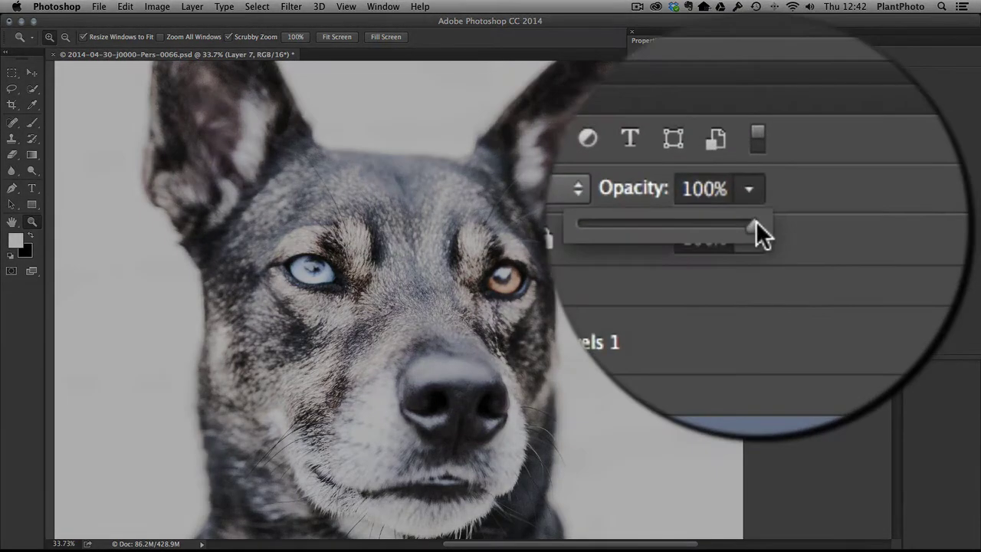
pyautogui.moveTo(784, 115)
pyautogui.mouseDown()
pyautogui.moveTo(765, 115)
pyautogui.moveTo(775, 115)
pyautogui.mouseUp()
pyautogui.click(654, 189)
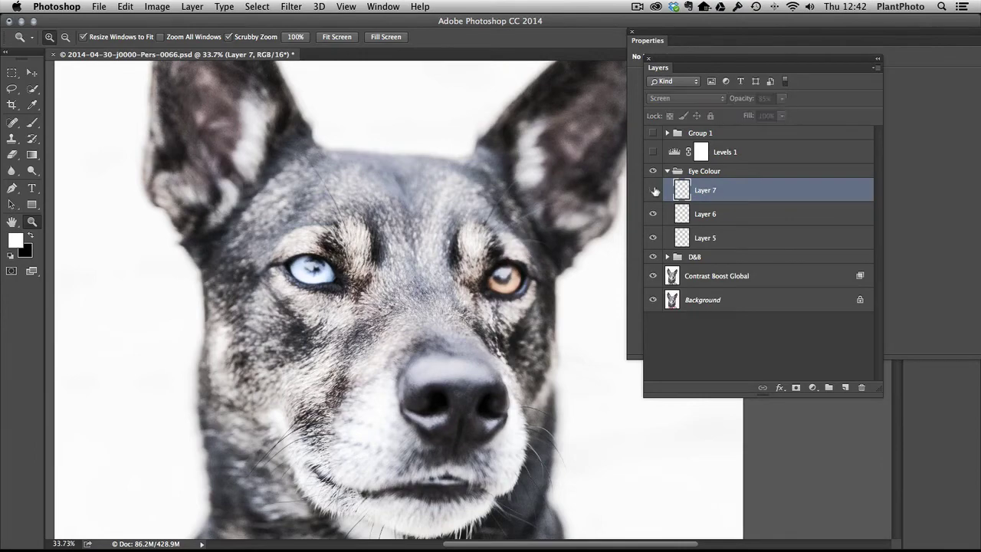
pyautogui.click(653, 190)
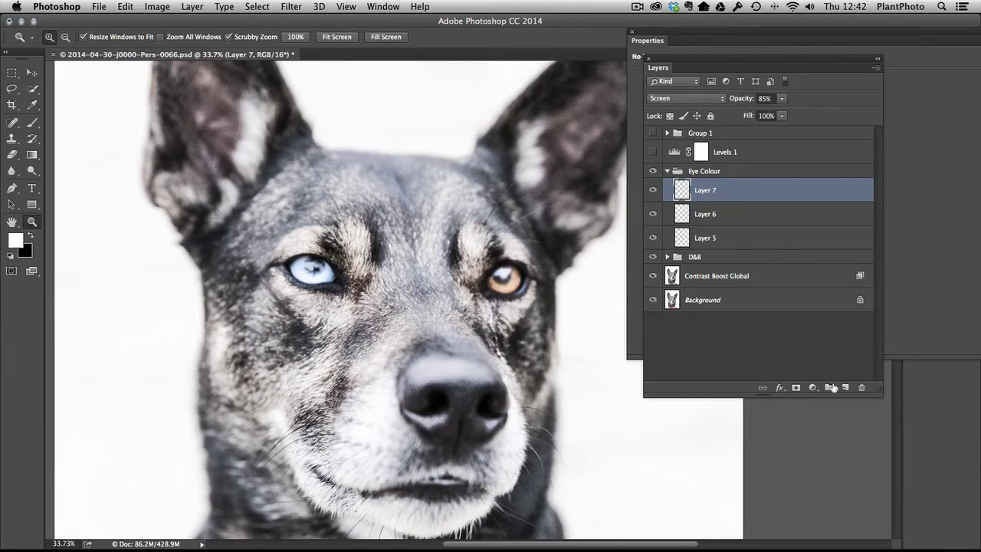
# Step: Paint a white highlight on the blue eye's reflection on a new layer with a 15 px brush, and reapply the last filter, Gaussian Blur
pyautogui.click(846, 387)
pyautogui.moveTo(313, 267); pyautogui.dragTo(389, 315)
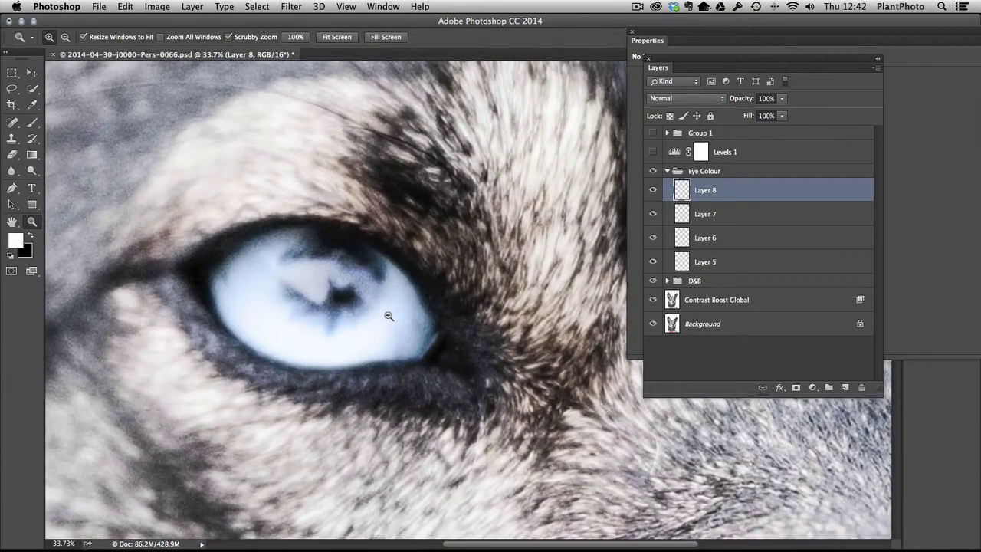
pyautogui.press('b')
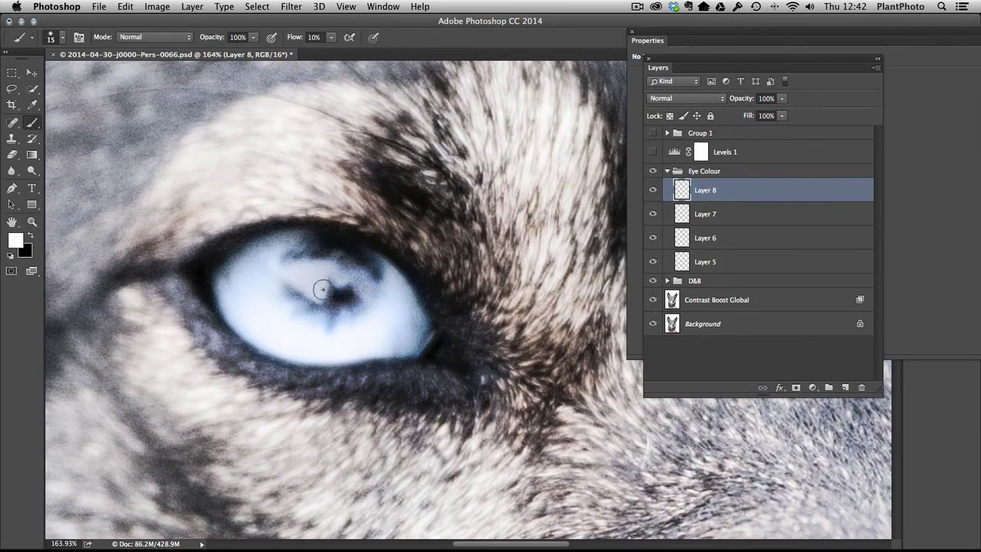
pyautogui.moveTo(322, 289)
pyautogui.mouseDown()
pyautogui.moveTo(291, 275)
pyautogui.moveTo(306, 270)
pyautogui.moveTo(366, 292)
pyautogui.moveTo(351, 276)
pyautogui.moveTo(337, 283)
pyautogui.moveTo(325, 263)
pyautogui.moveTo(319, 294)
pyautogui.moveTo(308, 276)
pyautogui.moveTo(299, 281)
pyautogui.moveTo(291, 271)
pyautogui.moveTo(367, 289)
pyautogui.mouseUp()
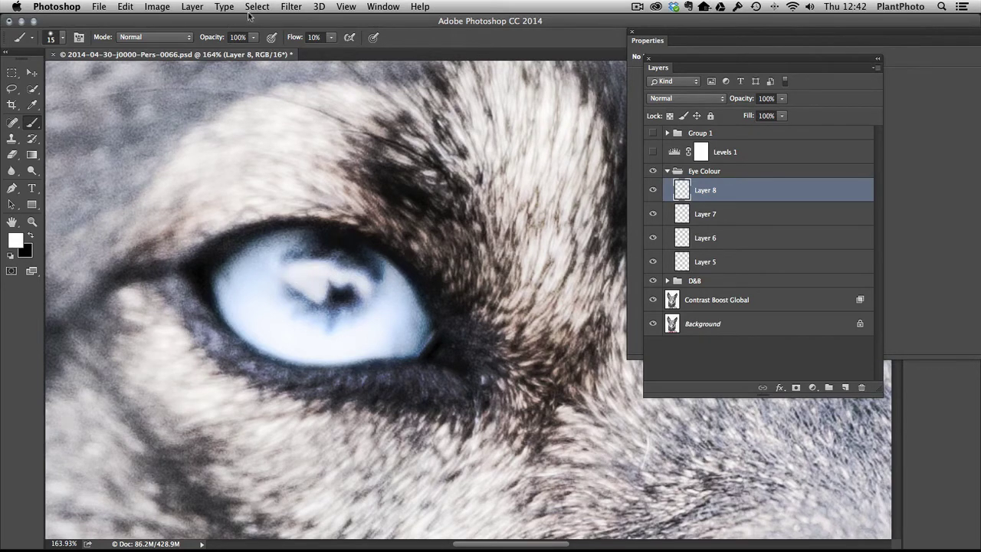
pyautogui.click(291, 7)
pyautogui.click(304, 21)
# Step: Compare the full portrait with Layer 8 hidden and shown, and set the layer's opacity to 95%
pyautogui.click(31, 221)
pyautogui.rightClick(285, 217)
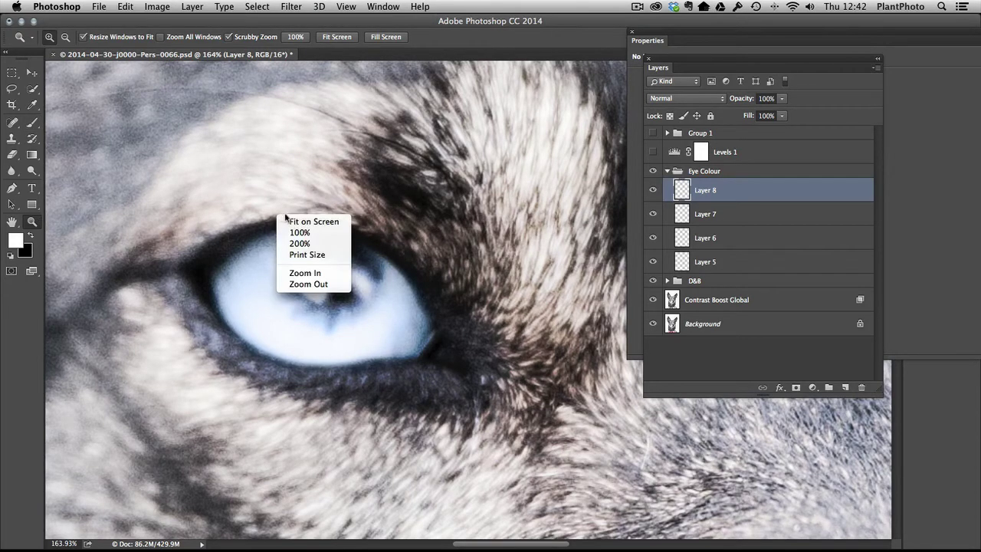
pyautogui.click(293, 222)
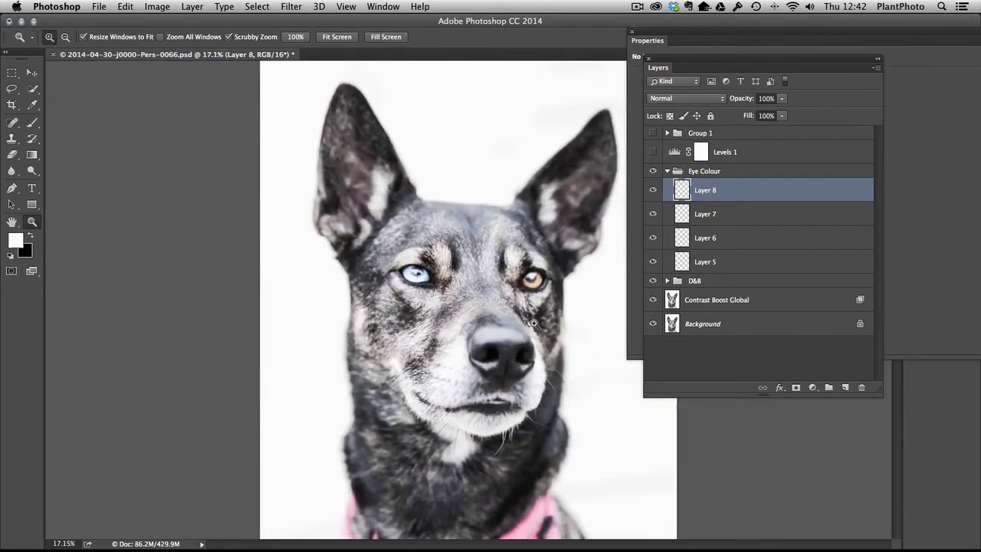
pyautogui.moveTo(533, 323); pyautogui.dragTo(546, 323)
pyautogui.click(655, 191)
pyautogui.click(654, 191)
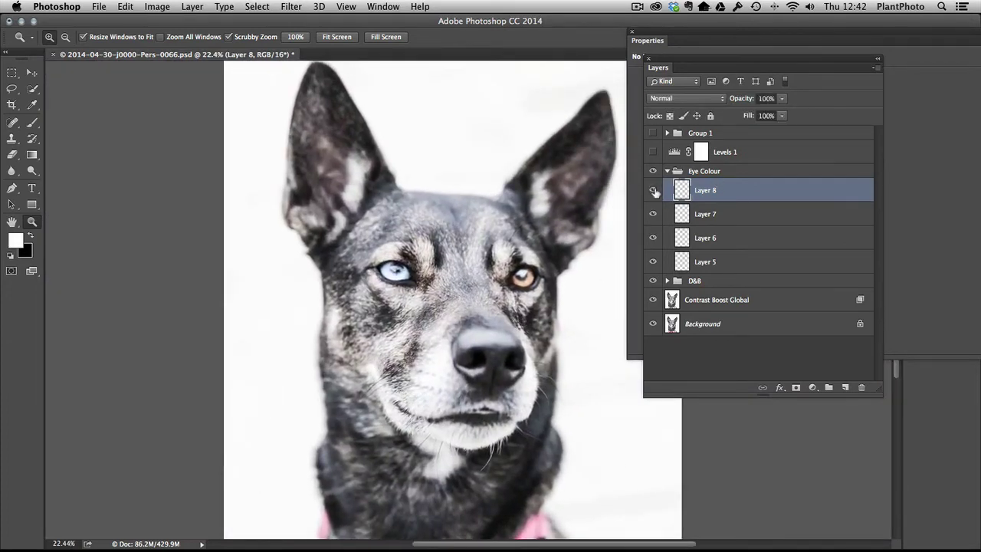
pyautogui.click(783, 99)
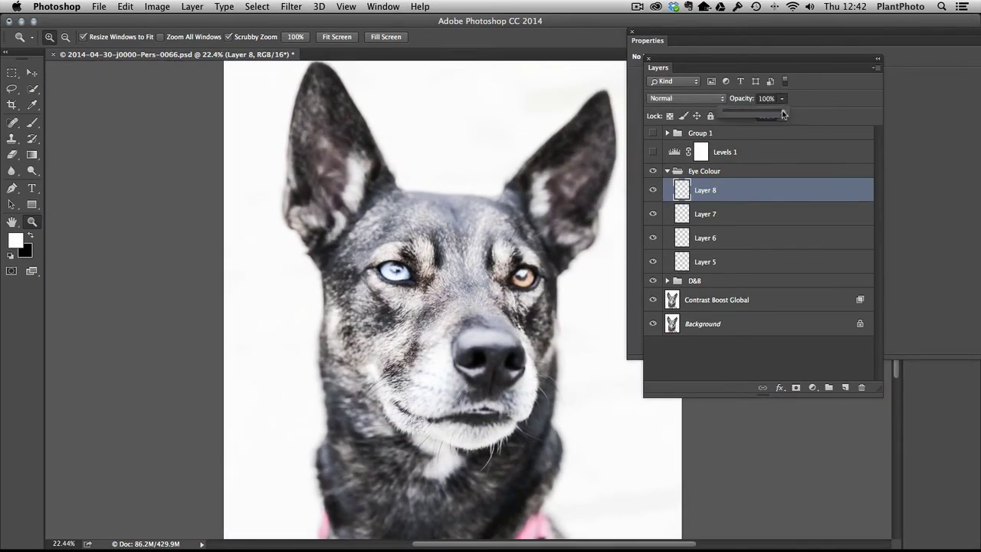
pyautogui.moveTo(783, 114); pyautogui.dragTo(781, 115)
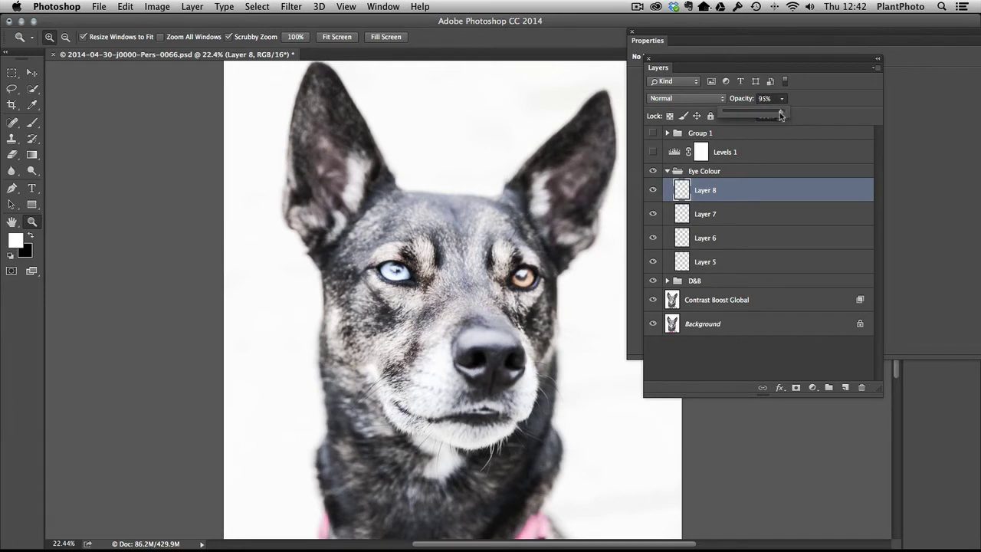
# Step: Collapse the Eye Colour group and compare the full portrait with the group hidden and shown
pyautogui.click(667, 171)
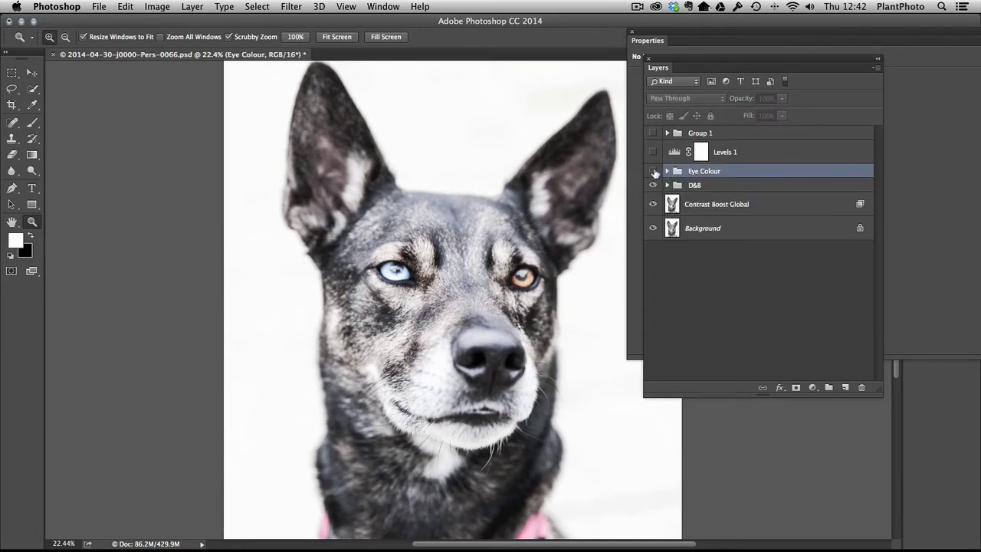
pyautogui.click(653, 171)
pyautogui.click(653, 170)
pyautogui.click(654, 171)
pyautogui.rightClick(506, 274)
pyautogui.click(588, 275)
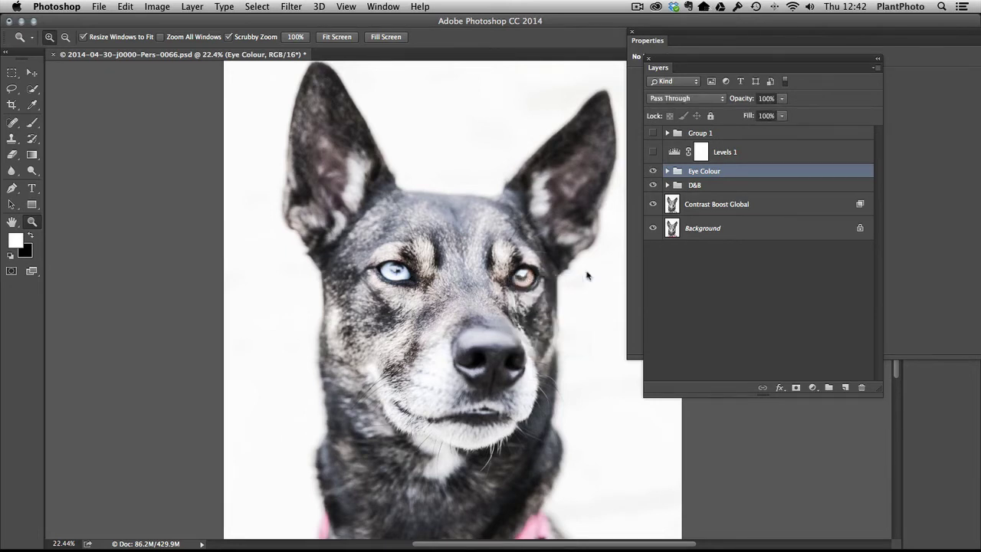
pyautogui.keyDown('alt'); pyautogui.click(588, 275); pyautogui.keyUp('alt')
pyautogui.keyDown('alt'); pyautogui.click(523, 348); pyautogui.keyUp('alt')
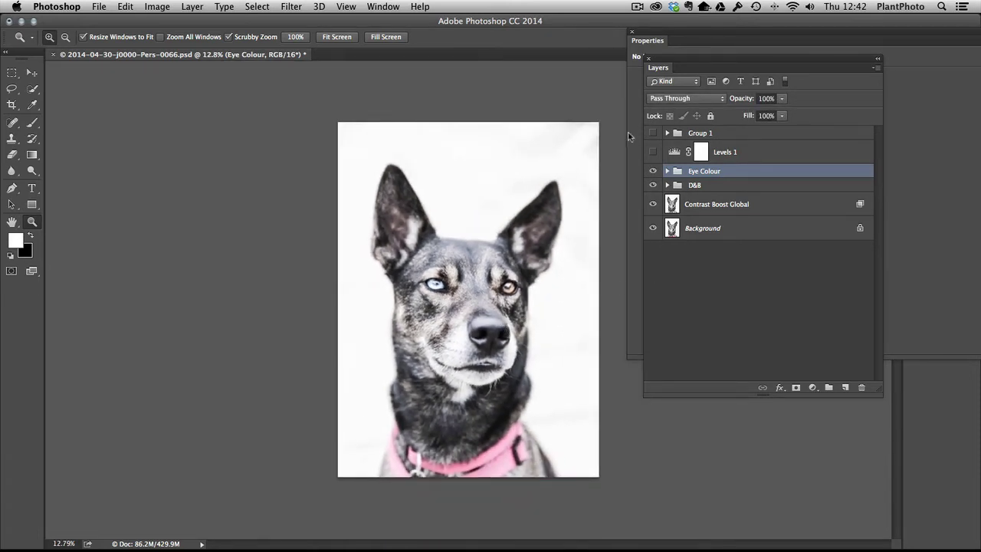
# Step: Expand the Eye Colour group, try adjusting Layer 6's opacity but leave it at 100%, and collapse the group
pyautogui.click(667, 171)
pyautogui.click(747, 214)
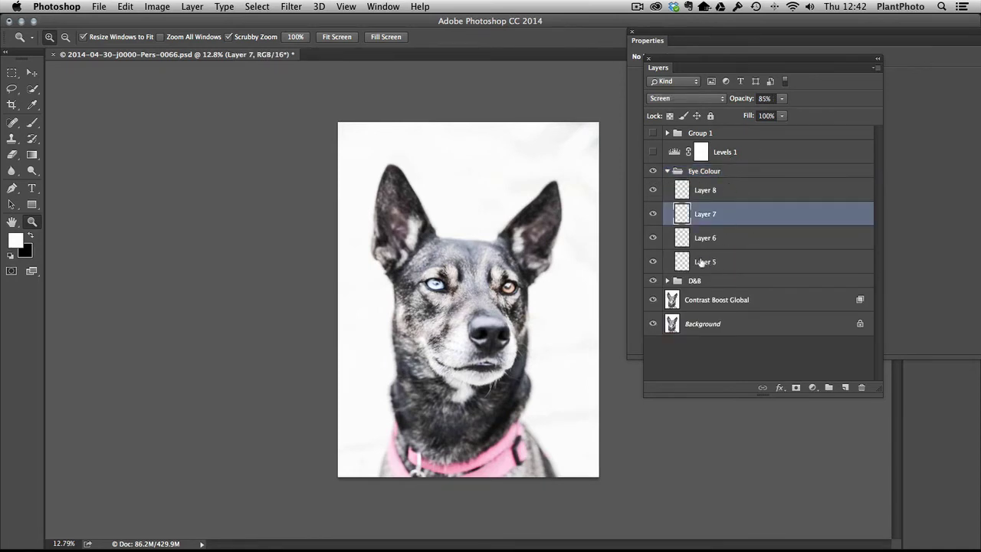
pyautogui.click(735, 241)
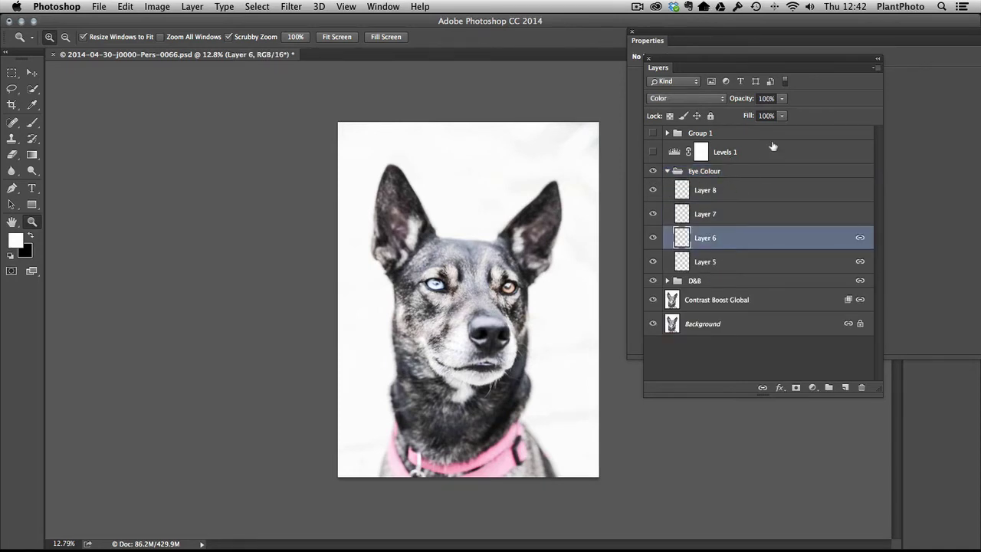
pyautogui.click(783, 99)
pyautogui.moveTo(782, 114)
pyautogui.mouseDown()
pyautogui.moveTo(771, 115)
pyautogui.moveTo(785, 115)
pyautogui.mouseUp()
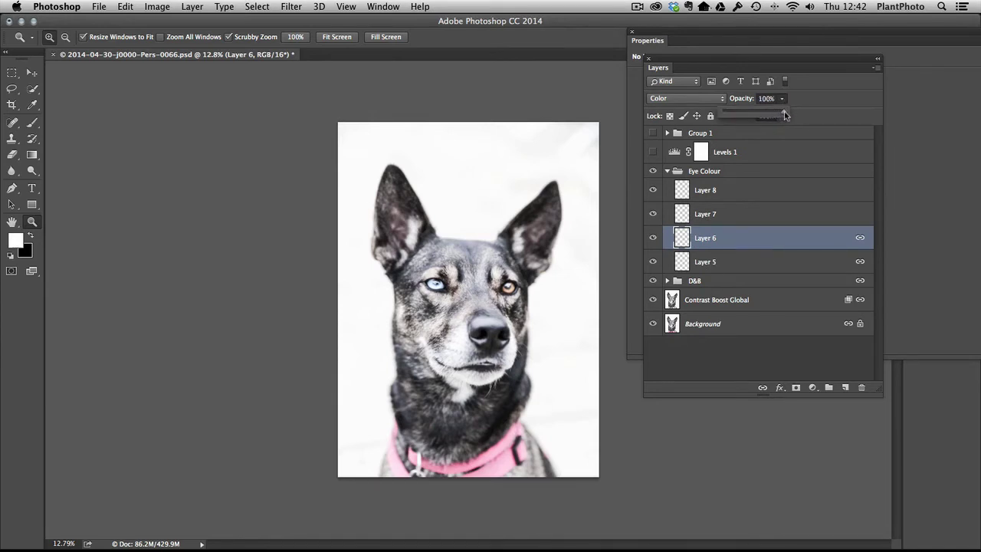
pyautogui.click(753, 171)
pyautogui.click(667, 171)
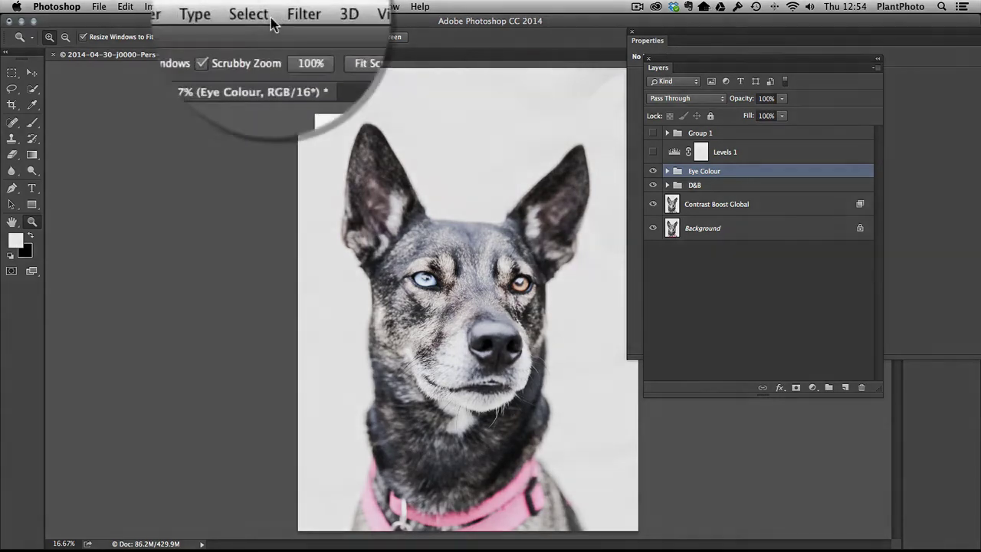
# Step: Start a Color Range selection based on sampled colors and sample the pink of the dog's collar
pyautogui.click(257, 7)
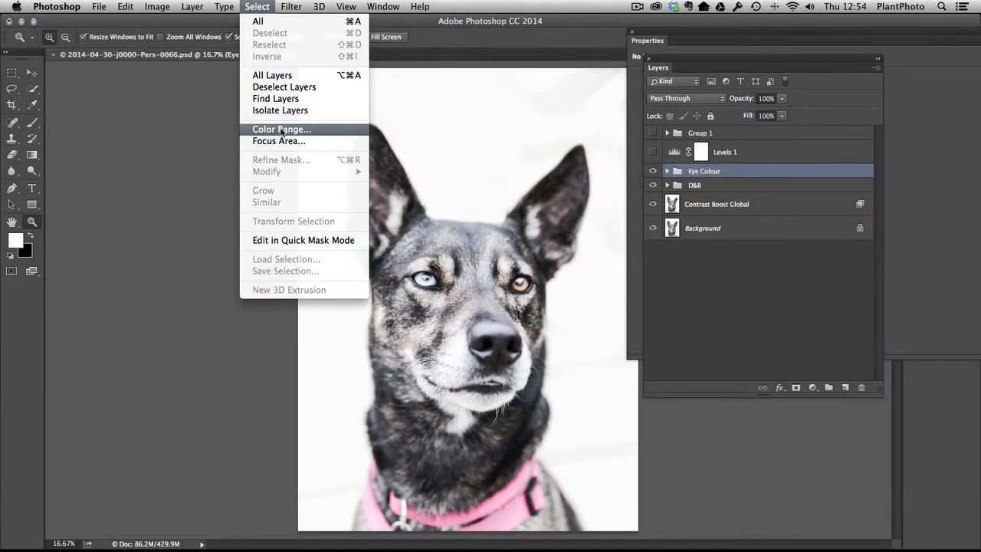
pyautogui.click(281, 130)
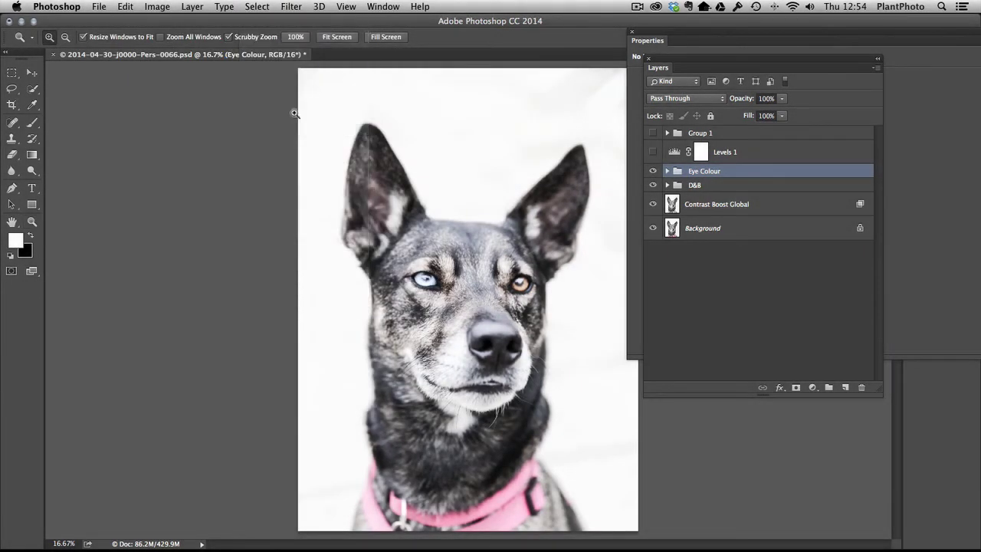
pyautogui.moveTo(522, 71); pyautogui.dragTo(759, 48)
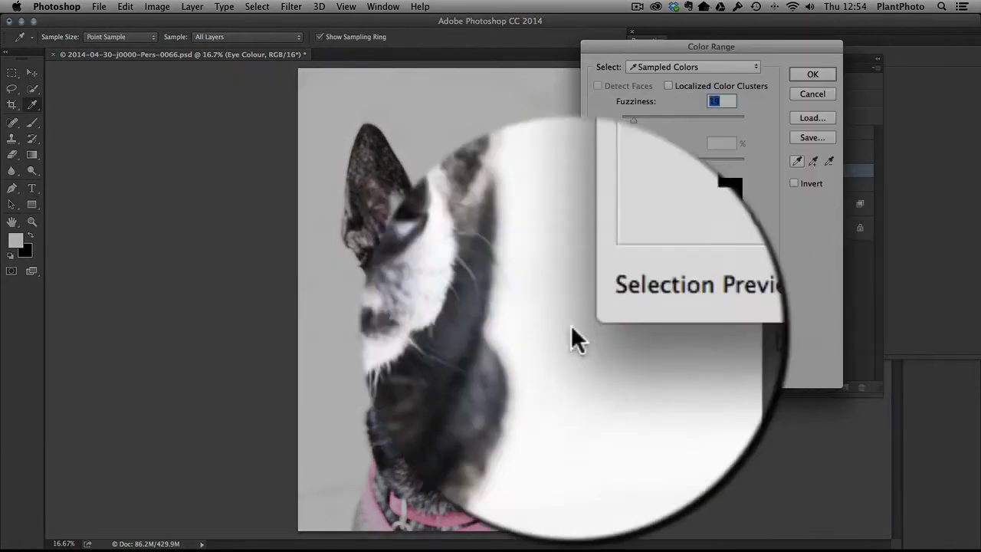
pyautogui.click(514, 500)
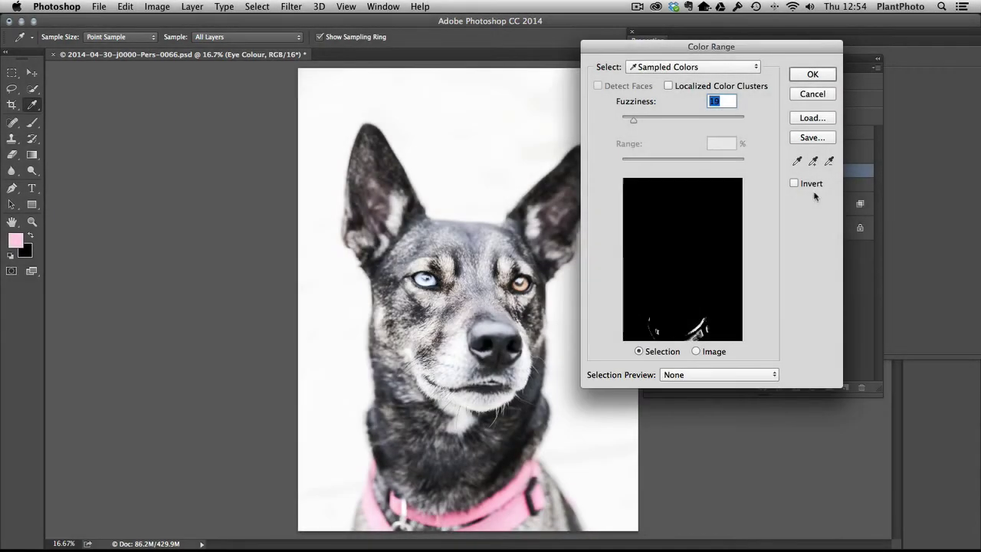
# Step: Add more pink collar tones to the Color Range sample, set the fuzziness to 24 and create the selection
pyautogui.click(813, 162)
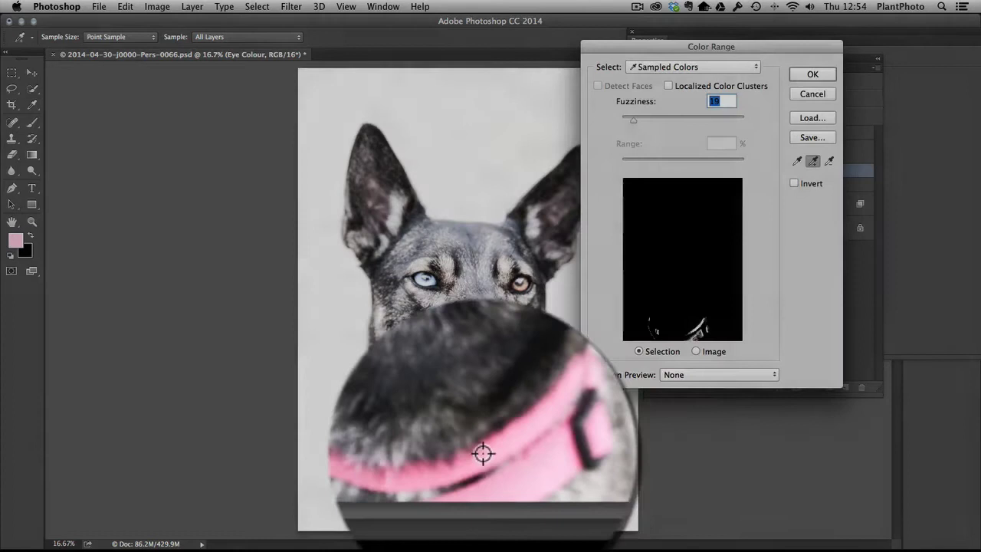
pyautogui.click(477, 510)
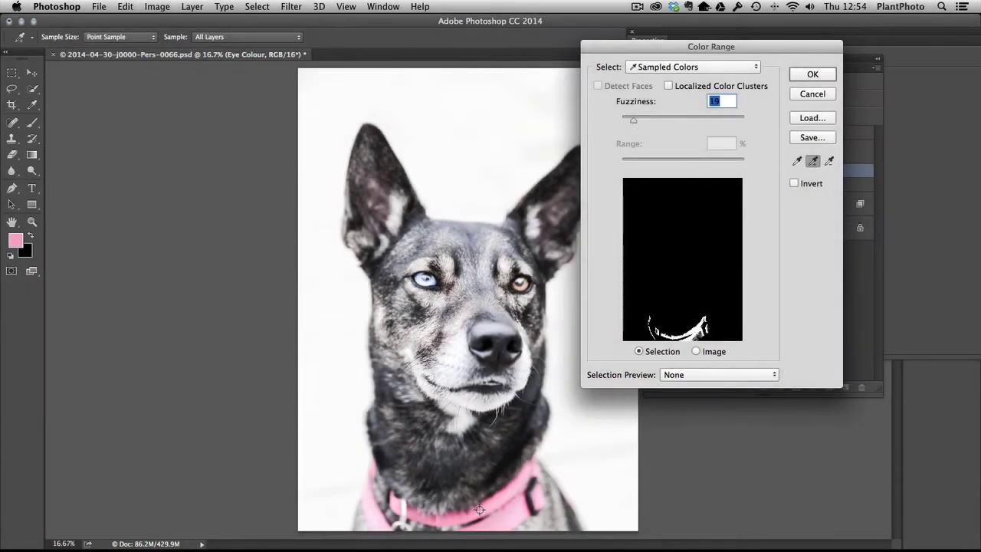
pyautogui.click(440, 519)
pyautogui.click(376, 521)
pyautogui.moveTo(634, 122)
pyautogui.mouseDown()
pyautogui.moveTo(655, 121)
pyautogui.moveTo(636, 122)
pyautogui.mouseUp()
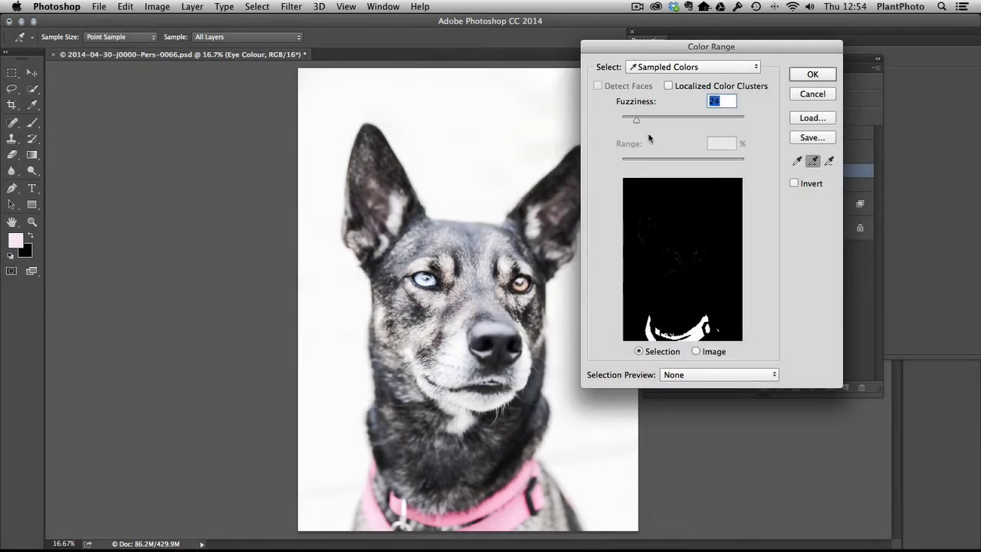
pyautogui.click(814, 74)
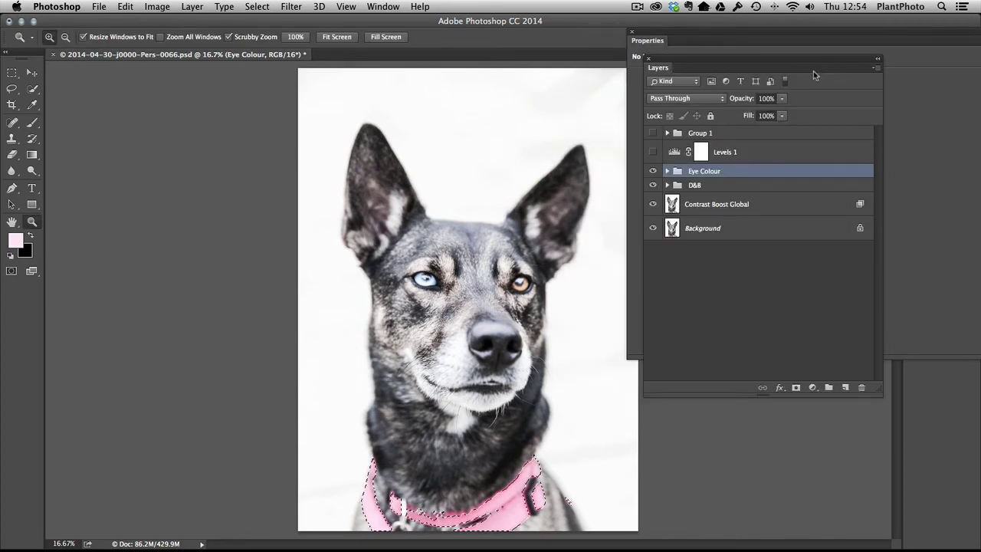
# Step: Add a Hue/Saturation adjustment layer masked to the collar selection
pyautogui.click(813, 388)
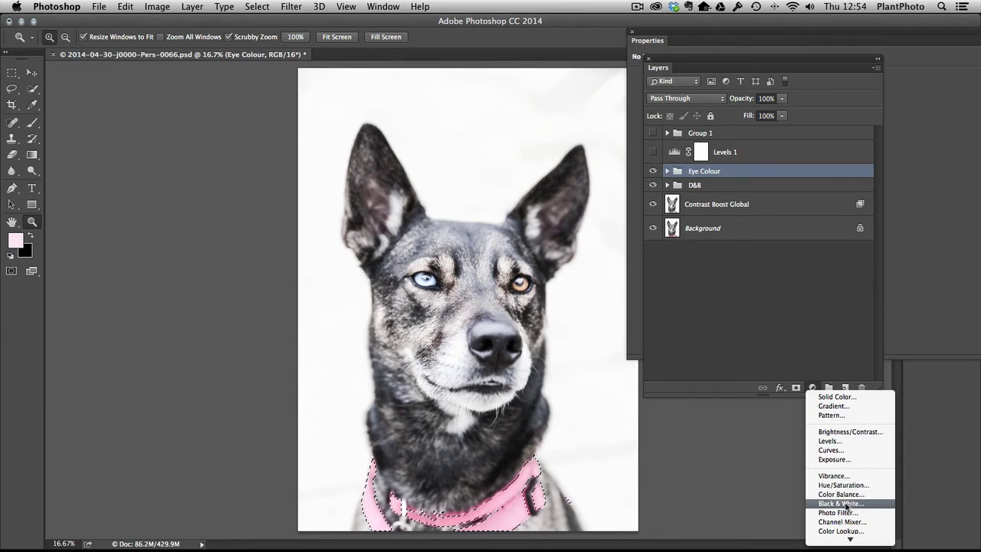
pyautogui.moveTo(849, 539)
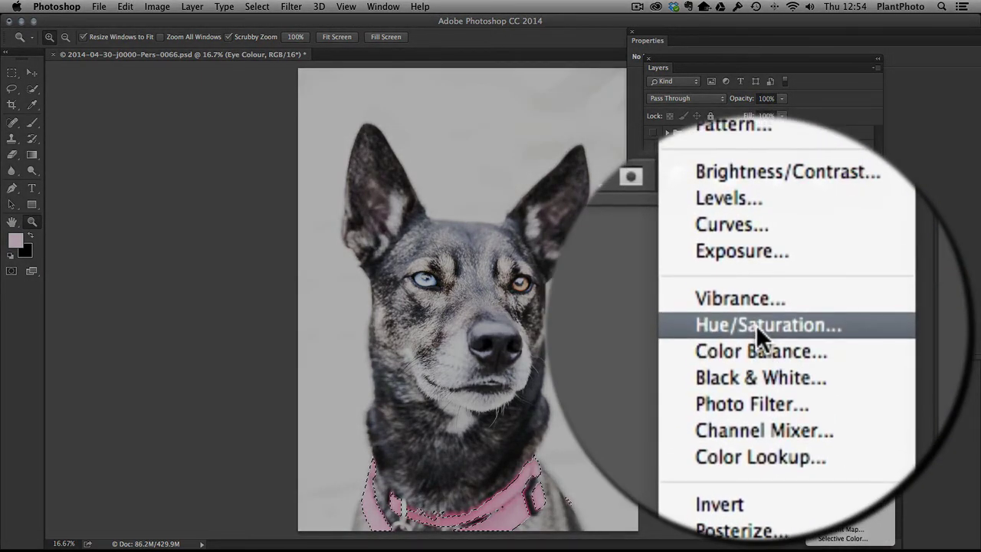
pyautogui.click(756, 325)
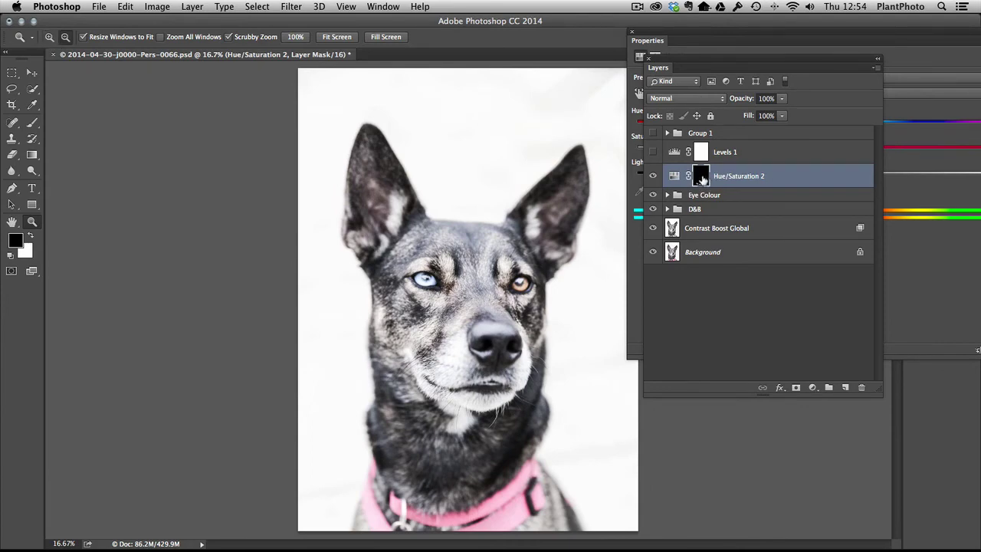
# Step: Display the Hue/Saturation 2 layer mask on its own and lasso around the stray specks over the dog's head
pyautogui.keyDown('alt'); pyautogui.click(698, 178); pyautogui.keyUp('alt')
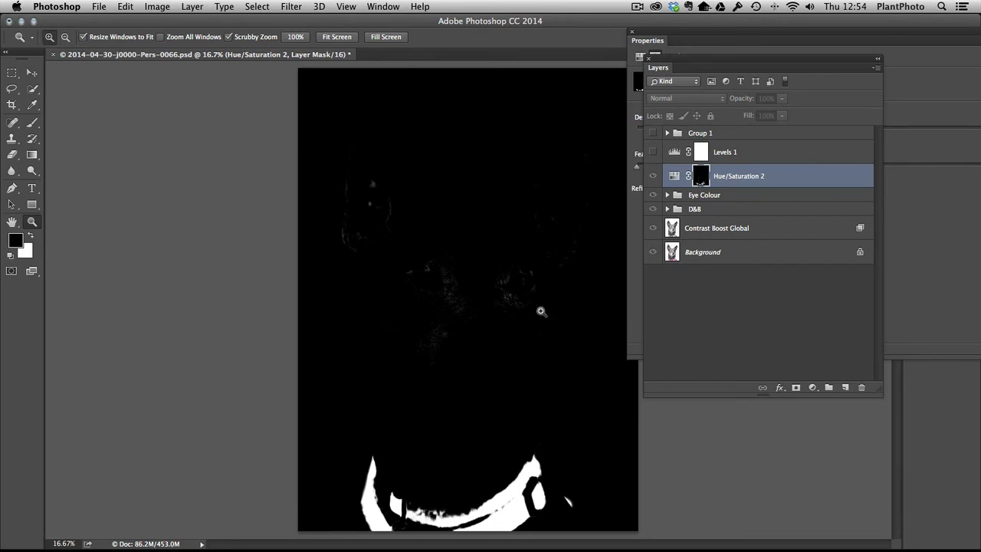
pyautogui.moveTo(541, 313); pyautogui.dragTo(510, 297)
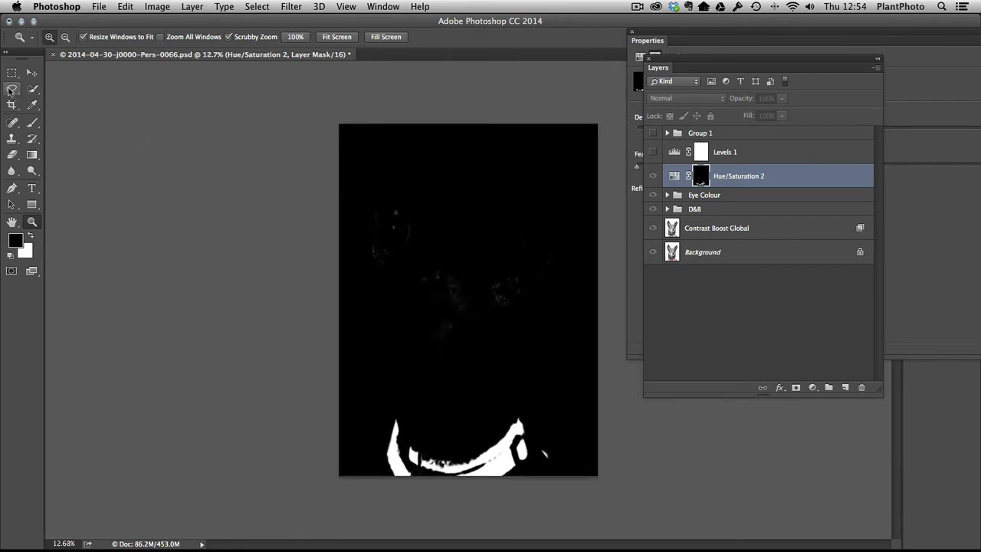
pyautogui.click(12, 89)
pyautogui.moveTo(485, 158)
pyautogui.mouseDown()
pyautogui.moveTo(438, 146)
pyautogui.moveTo(389, 158)
pyautogui.moveTo(334, 257)
pyautogui.moveTo(346, 317)
pyautogui.moveTo(412, 391)
pyautogui.moveTo(449, 403)
pyautogui.moveTo(546, 369)
pyautogui.moveTo(603, 324)
pyautogui.moveTo(615, 221)
pyautogui.moveTo(566, 164)
pyautogui.moveTo(483, 156)
pyautogui.mouseUp()
# Step: Fill the lassoed mask area with black using the Paint Bucket, deselect, and return to the normal image view
pyautogui.click(31, 154)
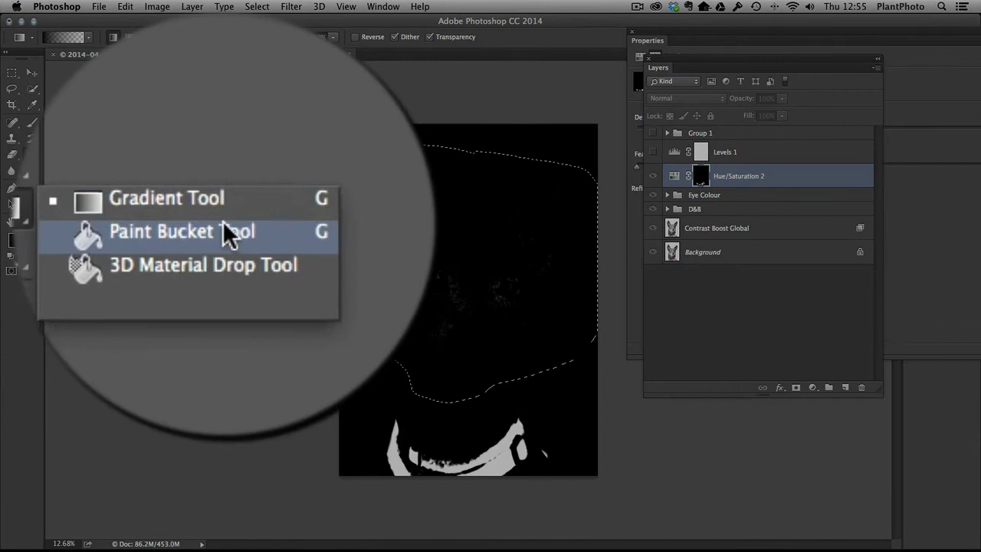
pyautogui.click(223, 222)
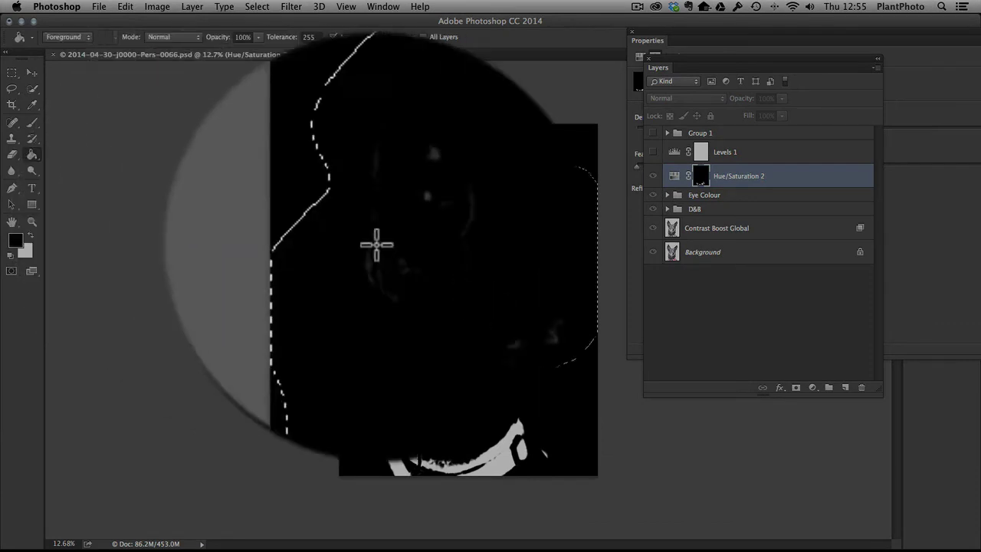
pyautogui.click(428, 261)
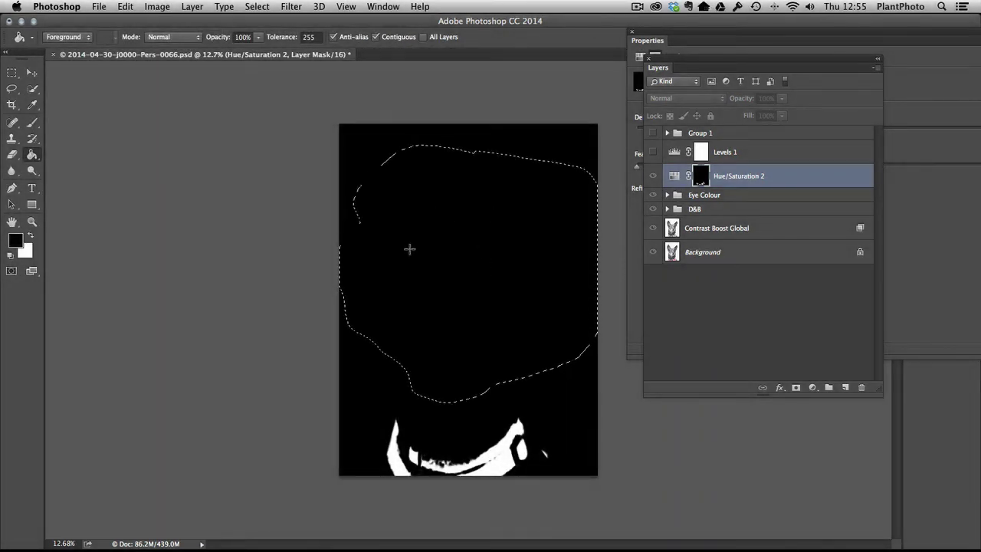
pyautogui.press('super+d')
pyautogui.press('super+space')
pyautogui.moveTo(488, 463)
pyautogui.mouseDown()
pyautogui.moveTo(521, 479)
pyautogui.moveTo(484, 466)
pyautogui.mouseUp()
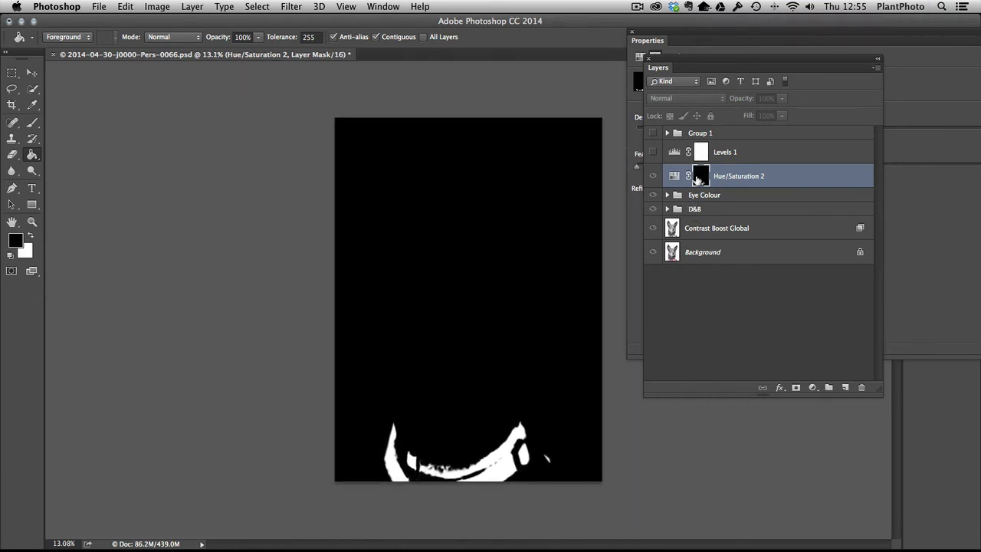
pyautogui.keyDown('alt'); pyautogui.click(700, 178); pyautogui.keyUp('alt')
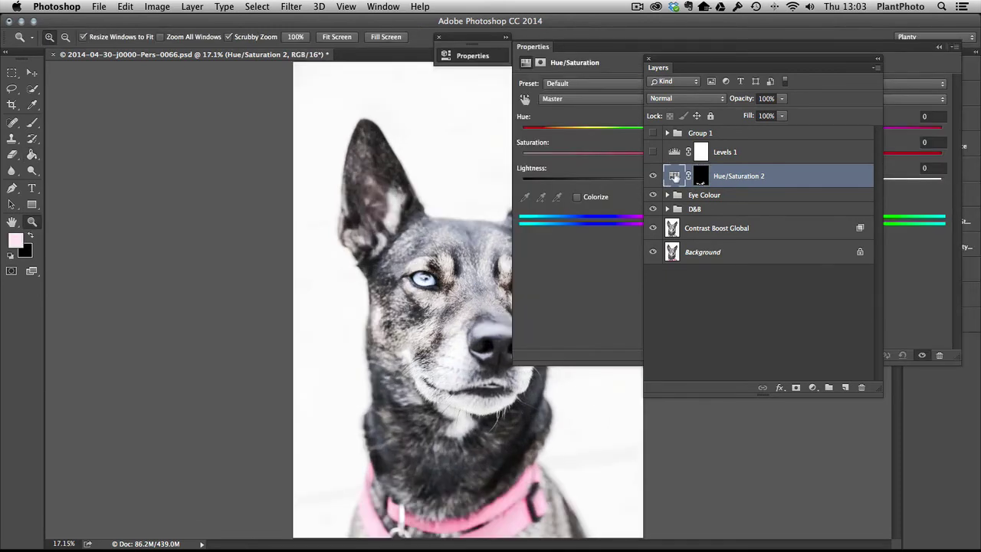
# Step: Turn on Colorize for the collar, shift its hue to yellow, raise the saturation slightly and lower the lightness slightly
pyautogui.click(593, 272)
pyautogui.moveTo(633, 45); pyautogui.dragTo(722, 43)
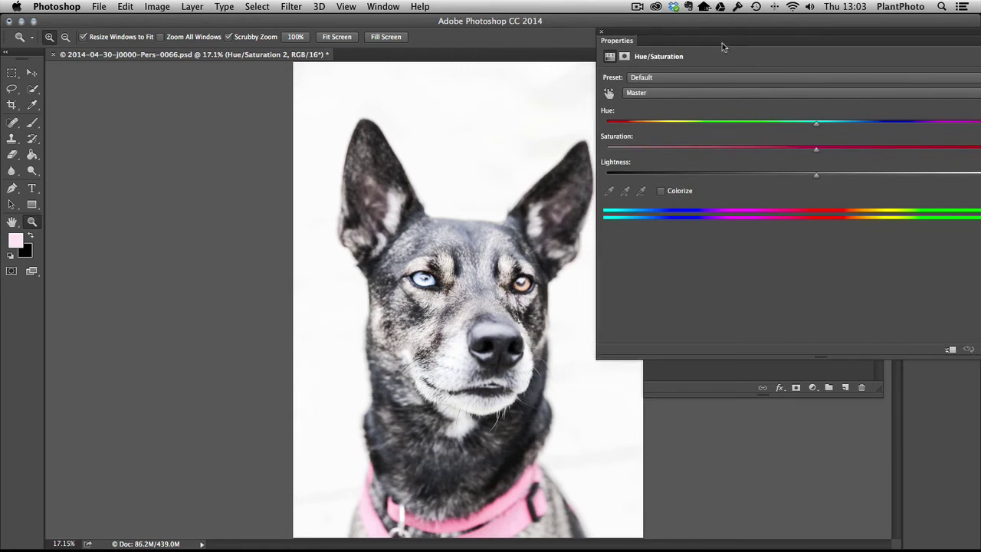
pyautogui.click(661, 192)
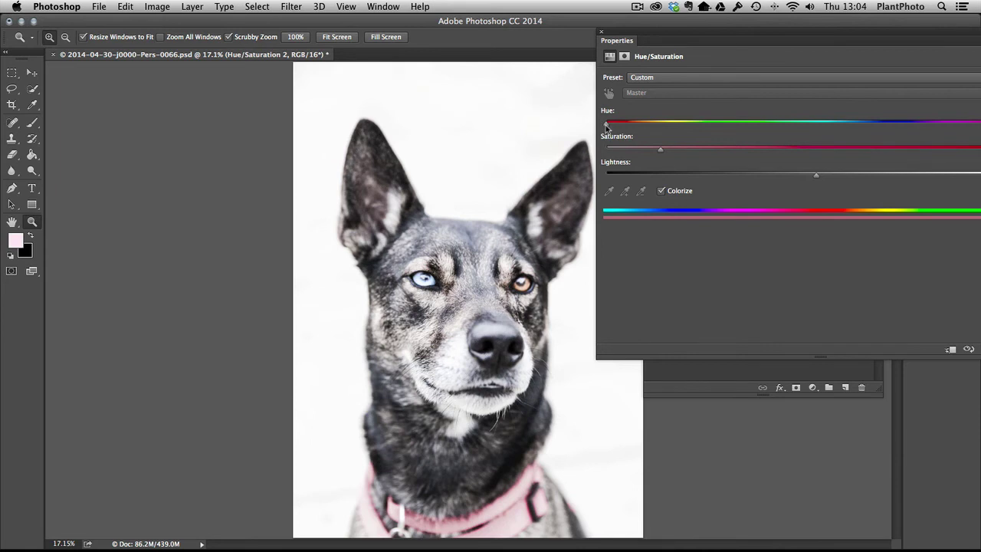
pyautogui.moveTo(607, 128); pyautogui.dragTo(671, 152)
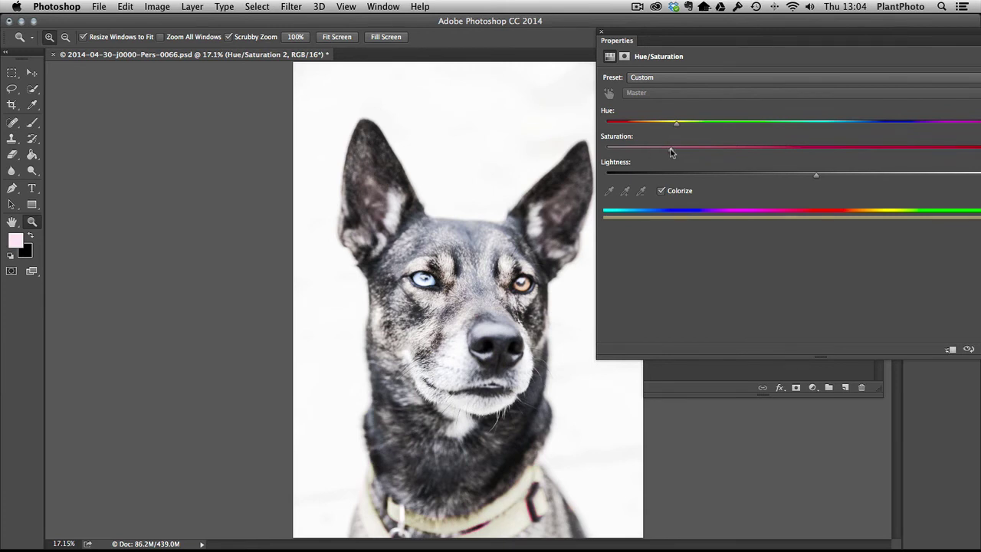
pyautogui.moveTo(815, 175)
pyautogui.mouseDown()
pyautogui.moveTo(794, 176)
pyautogui.moveTo(806, 177)
pyautogui.mouseUp()
# Step: Shift the collar's hue through green to a light blue and lower the saturation slightly
pyautogui.moveTo(679, 124); pyautogui.dragTo(734, 127)
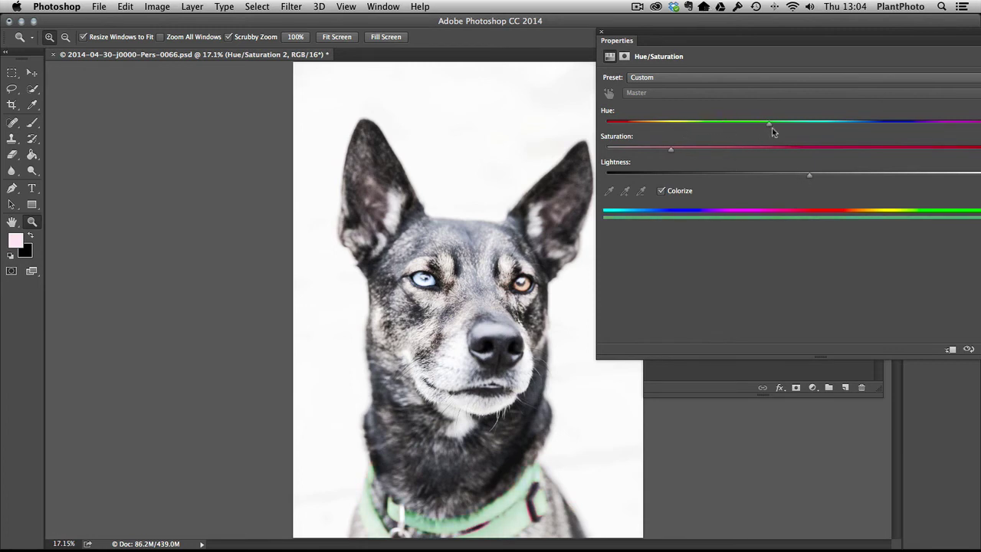
pyautogui.moveTo(823, 133); pyautogui.dragTo(865, 132)
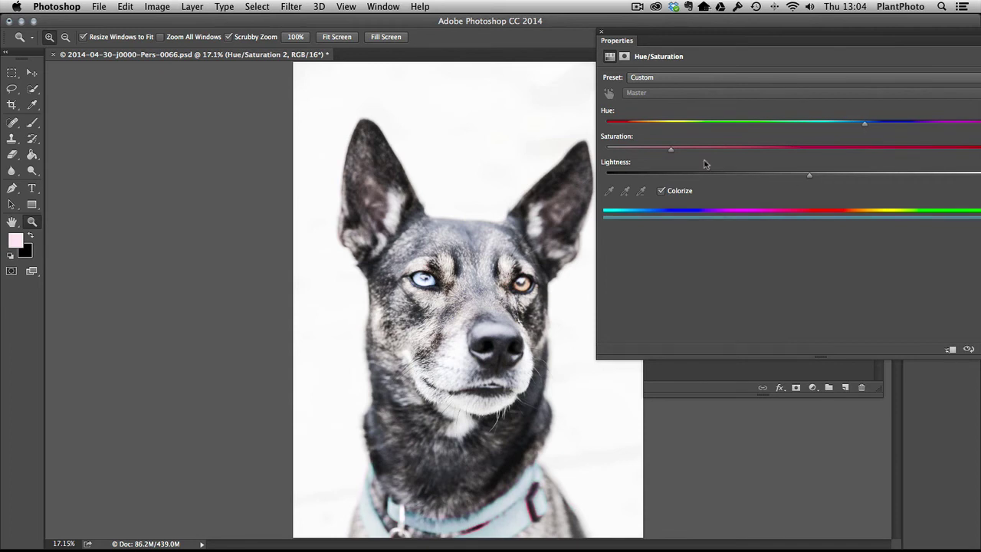
pyautogui.moveTo(671, 152); pyautogui.dragTo(656, 151)
# Step: Paint white on the Hue/Saturation mask with the Brush at 10% flow over the leftover pink areas of the collar
pyautogui.press('super+plus')
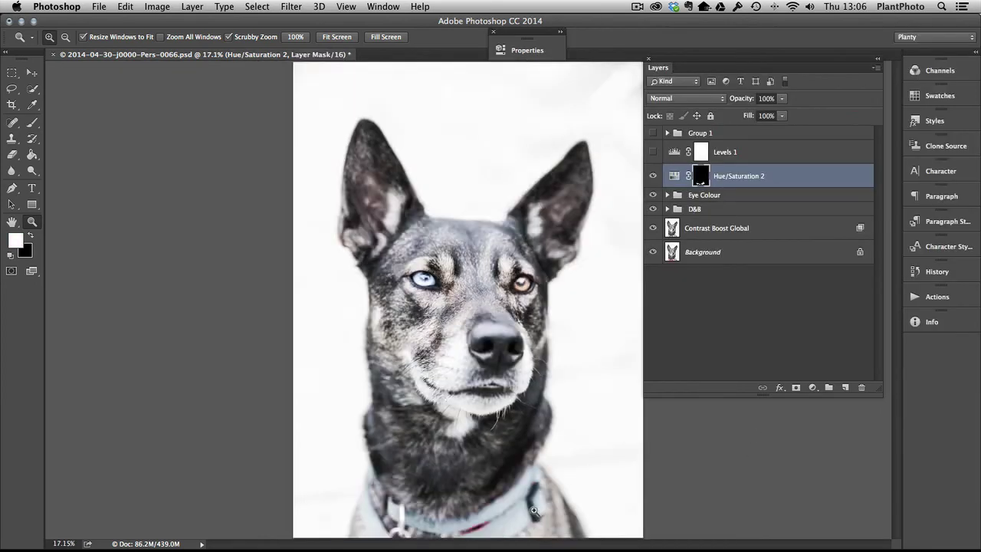
pyautogui.click(523, 507)
pyautogui.click(523, 508)
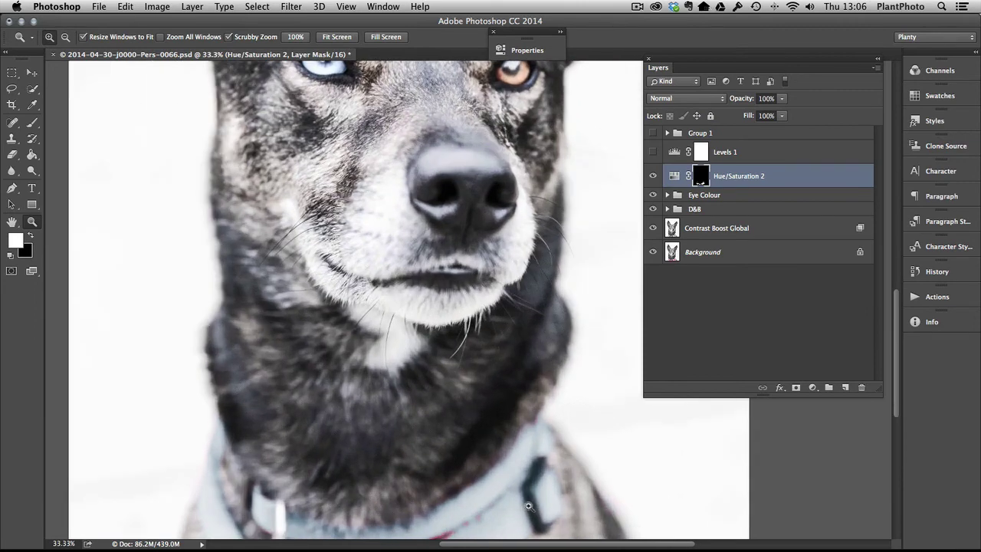
pyautogui.moveTo(484, 448); pyautogui.dragTo(503, 344)
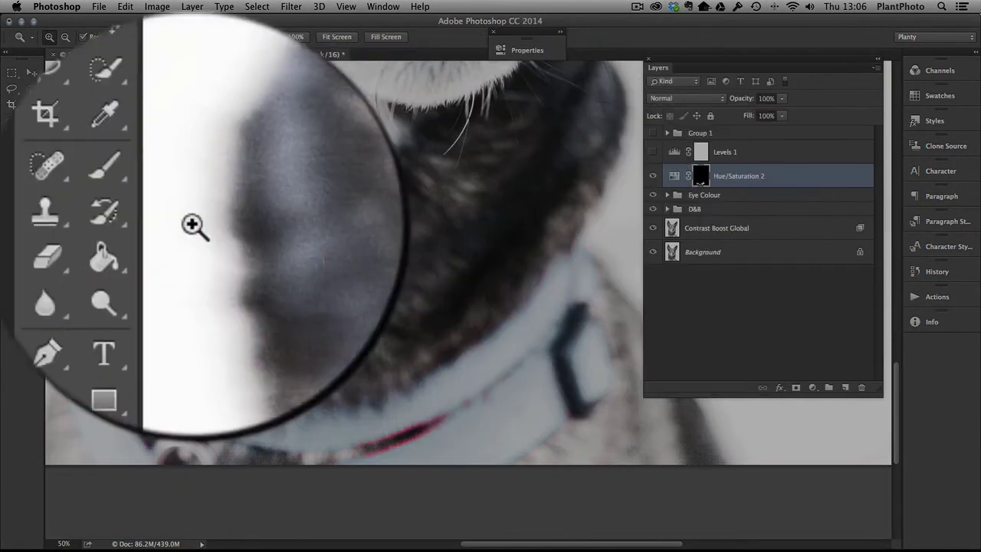
pyautogui.click(33, 121)
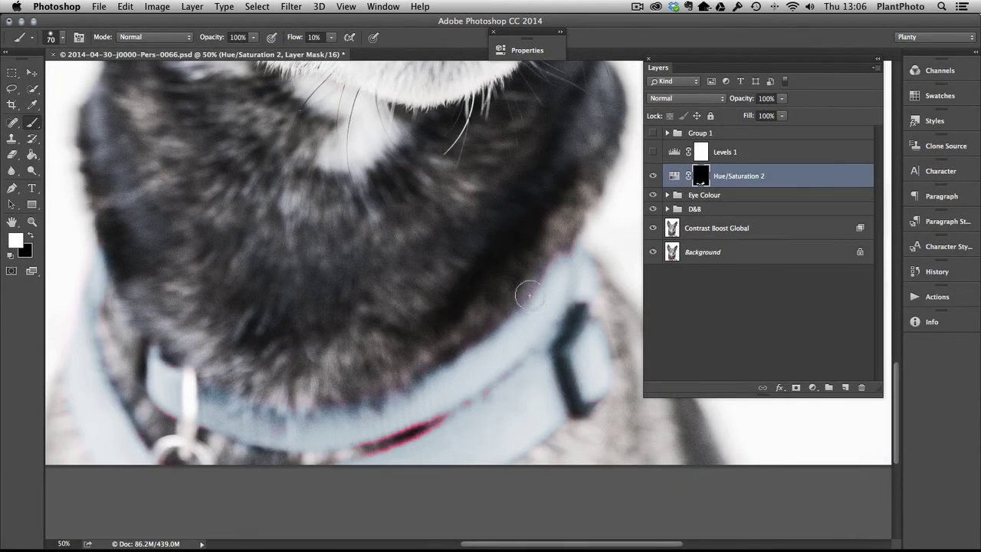
pyautogui.moveTo(530, 295)
pyautogui.mouseDown()
pyautogui.moveTo(562, 251)
pyautogui.moveTo(534, 289)
pyautogui.moveTo(543, 302)
pyautogui.moveTo(574, 307)
pyautogui.moveTo(595, 296)
pyautogui.moveTo(594, 314)
pyautogui.mouseUp()
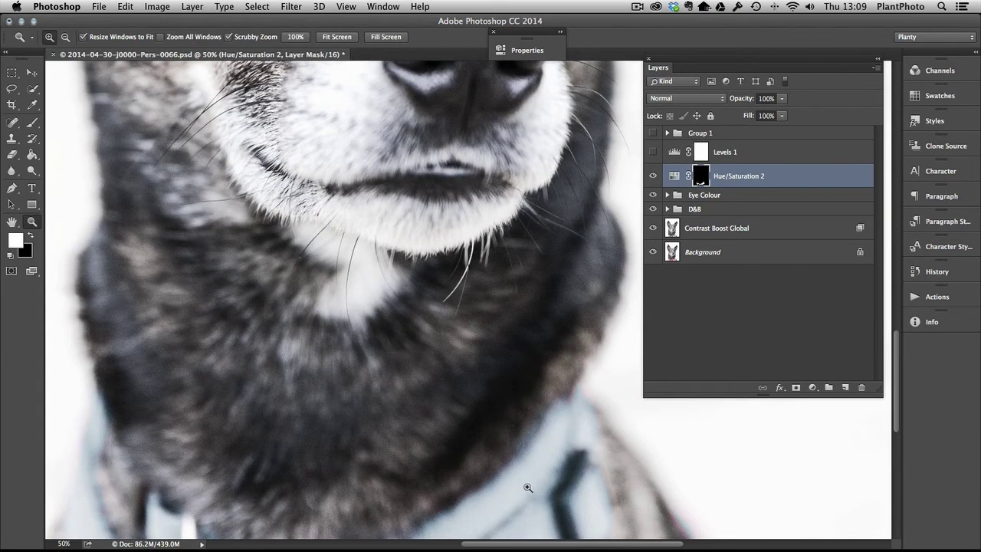
# Step: Examine the whole portrait without panels and compare the collar with the Hue/Saturation 2 layer hidden and shown
pyautogui.moveTo(526, 486); pyautogui.dragTo(499, 485)
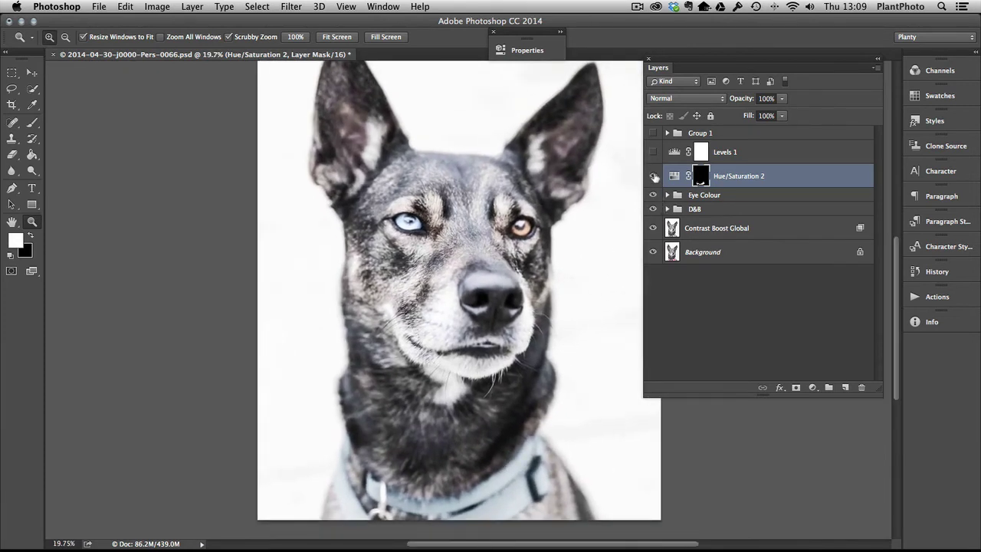
pyautogui.click(653, 176)
pyautogui.click(653, 176)
pyautogui.click(527, 323)
pyautogui.press('Tab')
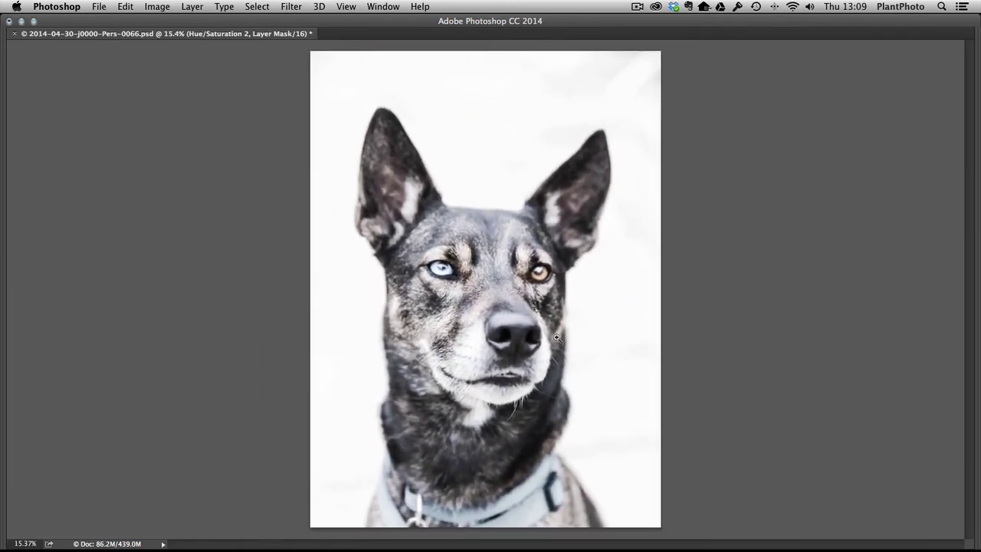
pyautogui.press('Tab')
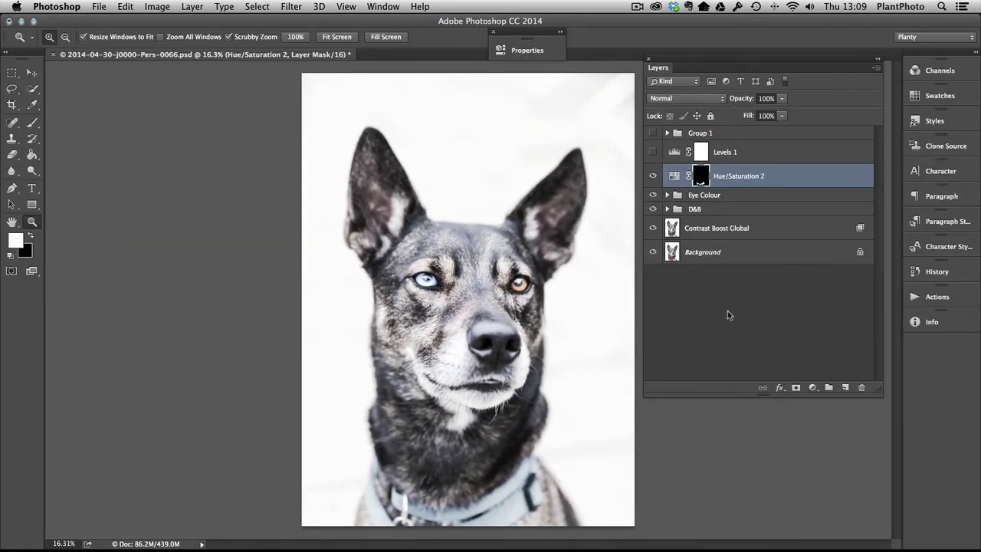
pyautogui.moveTo(722, 66); pyautogui.dragTo(761, 70)
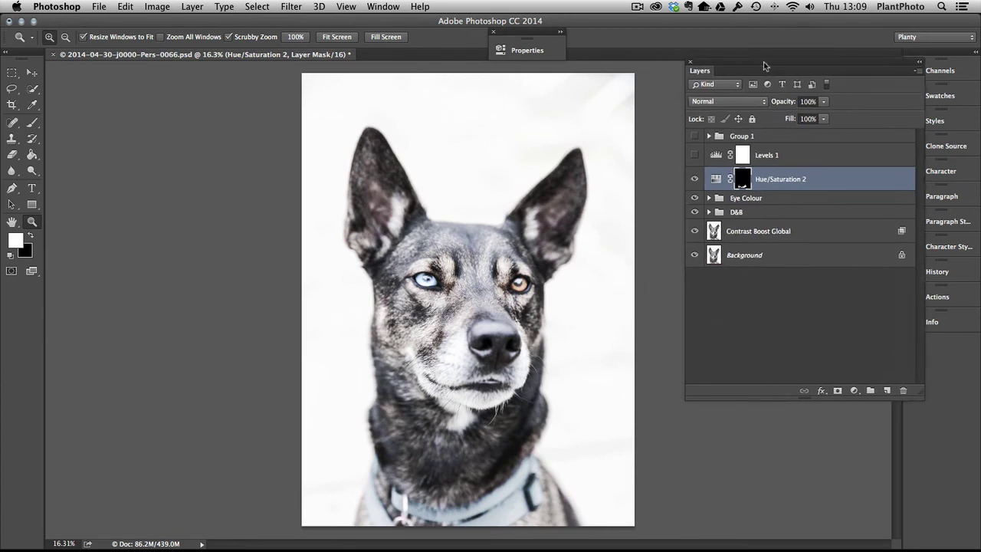
pyautogui.click(693, 181)
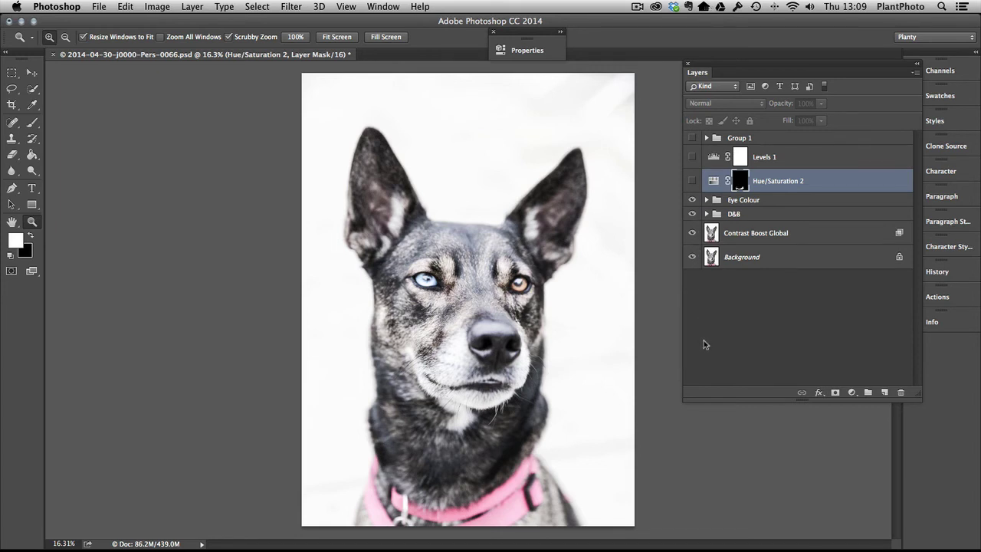
pyautogui.click(692, 181)
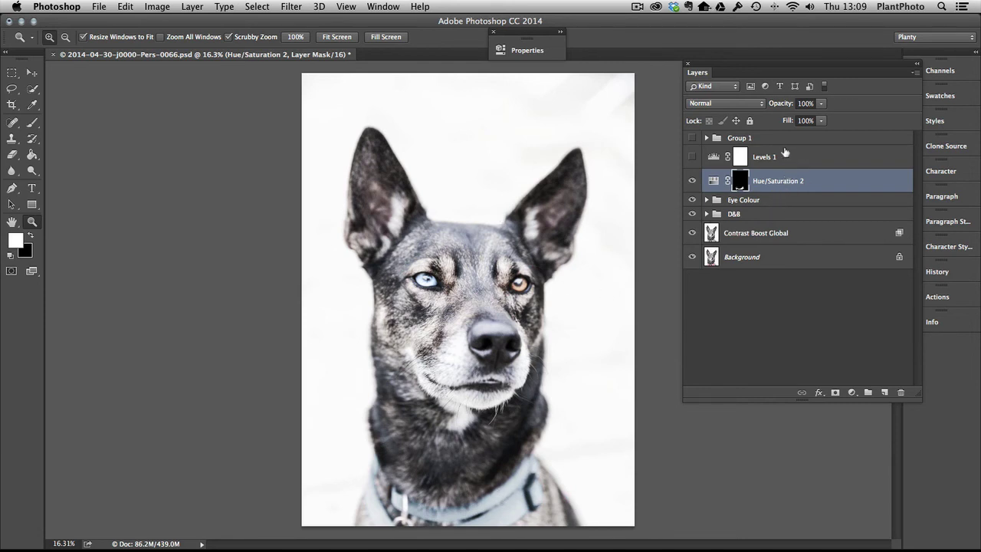
# Step: Add a Curves adjustment layer above Hue/Saturation 2 and darken the midtones with a point at input 149, output 98
pyautogui.click(851, 392)
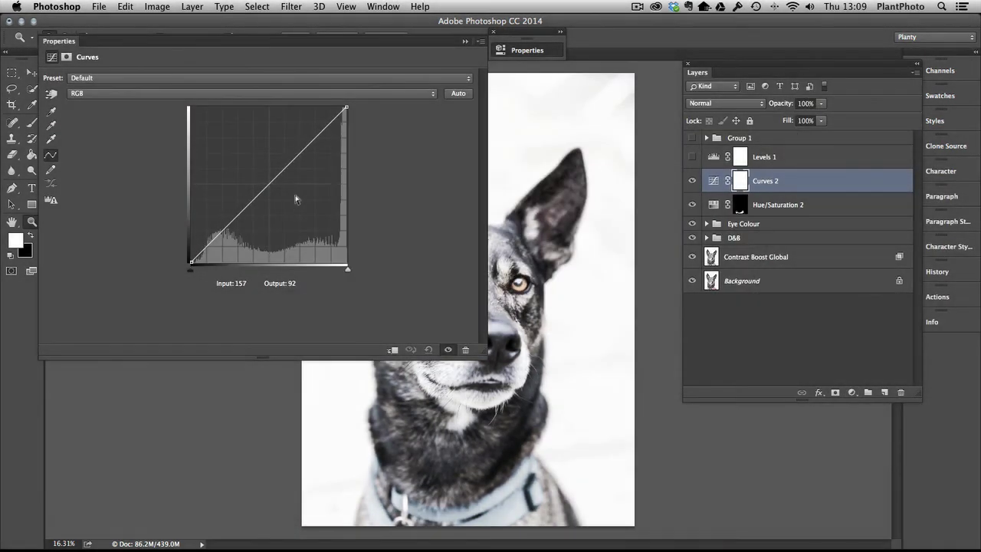
pyautogui.moveTo(274, 207)
pyautogui.mouseDown()
pyautogui.moveTo(274, 180)
pyautogui.moveTo(282, 203)
pyautogui.mouseUp()
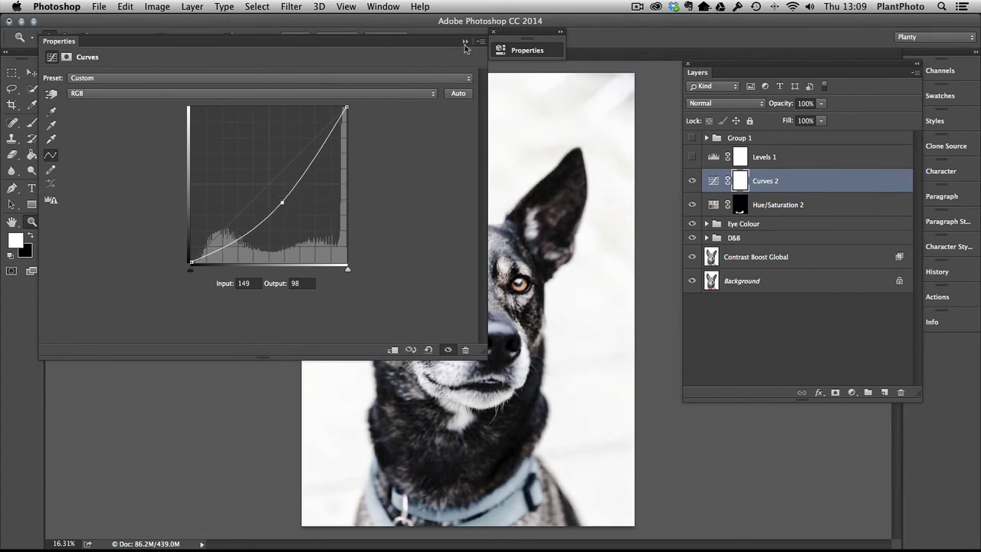
pyautogui.click(464, 43)
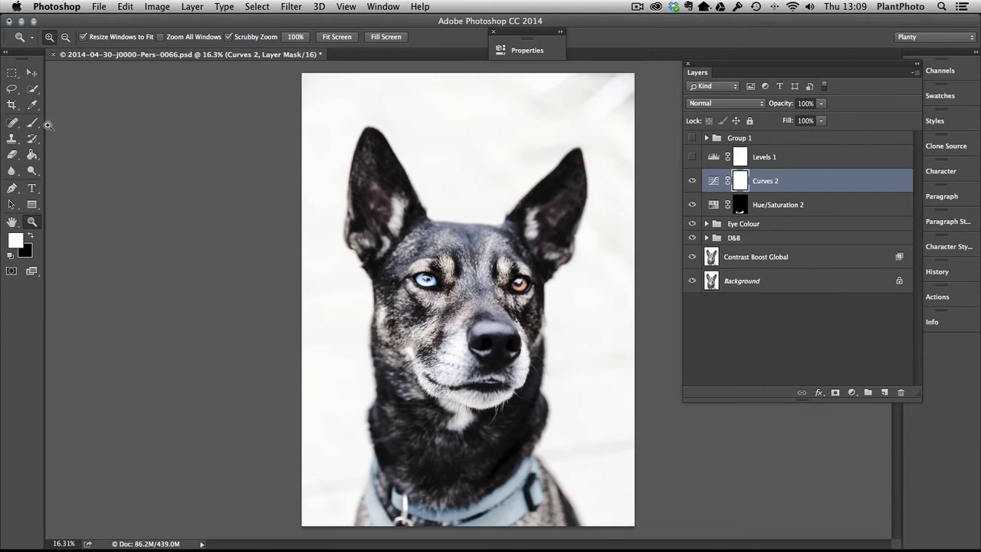
# Step: Fill the Curves 2 layer mask with black using the Paint Bucket
pyautogui.click(32, 155)
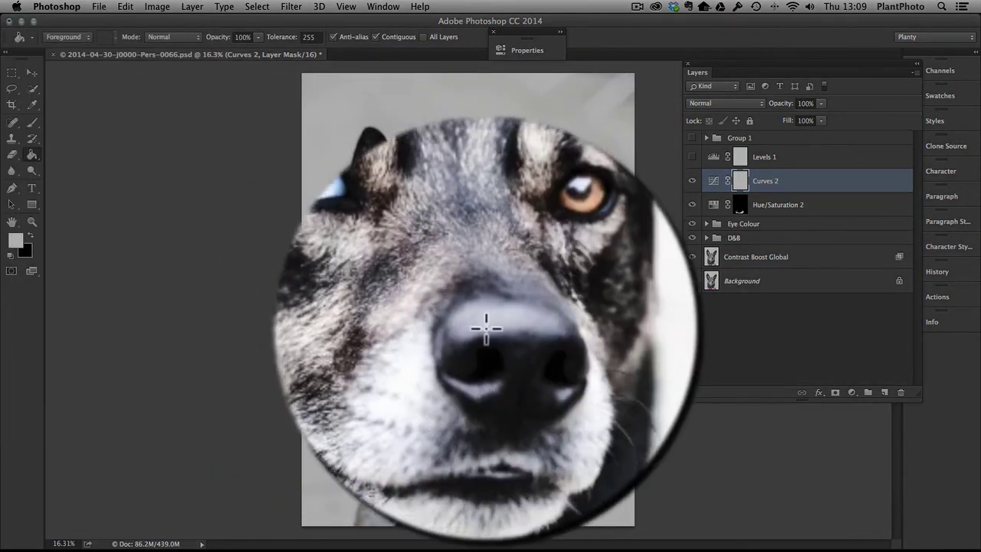
pyautogui.click(27, 236)
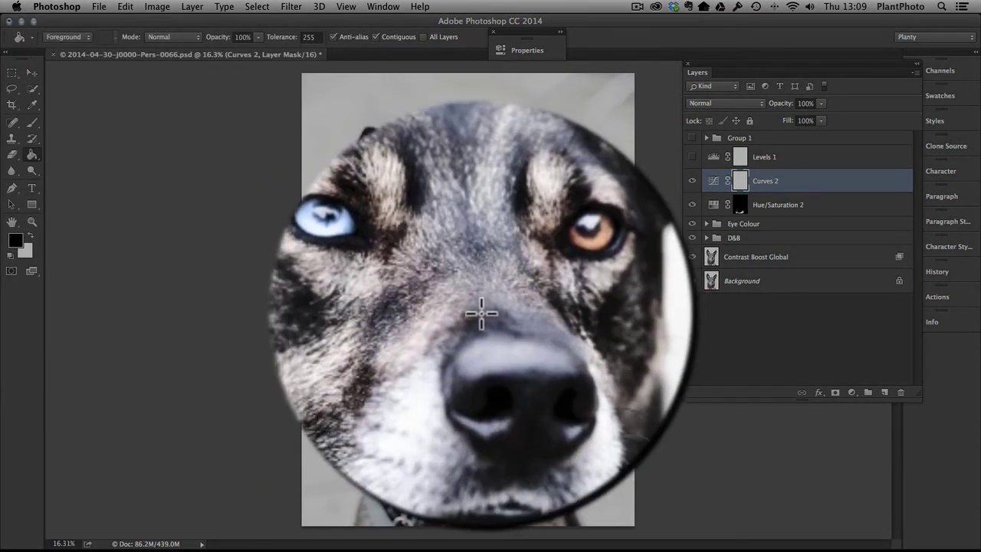
pyautogui.click(482, 312)
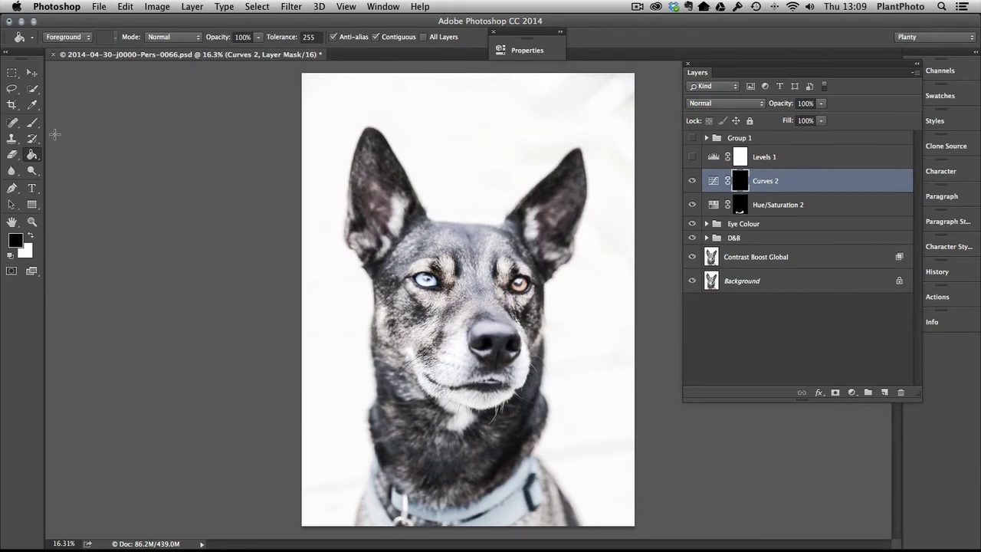
# Step: Paint white on the Curves 2 mask with the Brush at 10% flow to darken the collar area
pyautogui.click(32, 122)
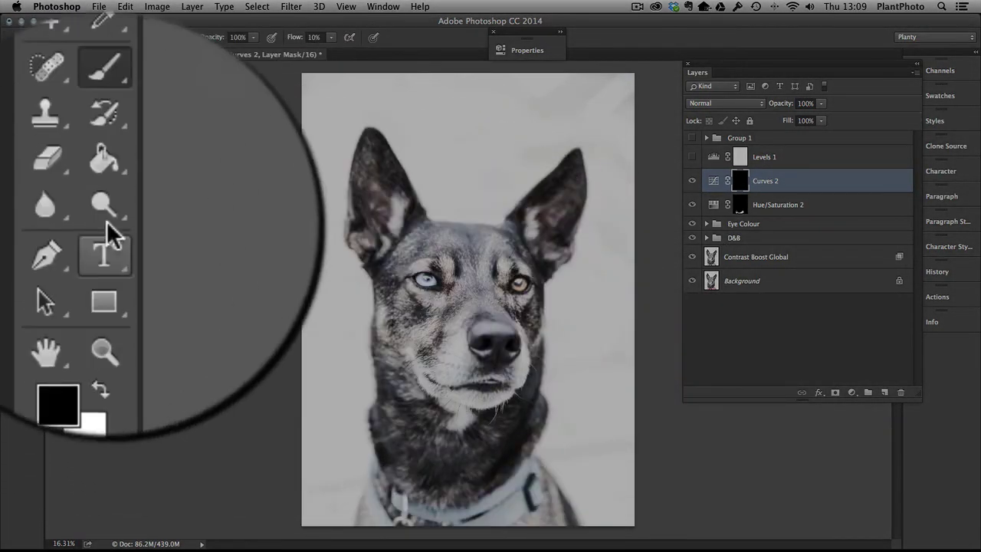
pyautogui.click(26, 236)
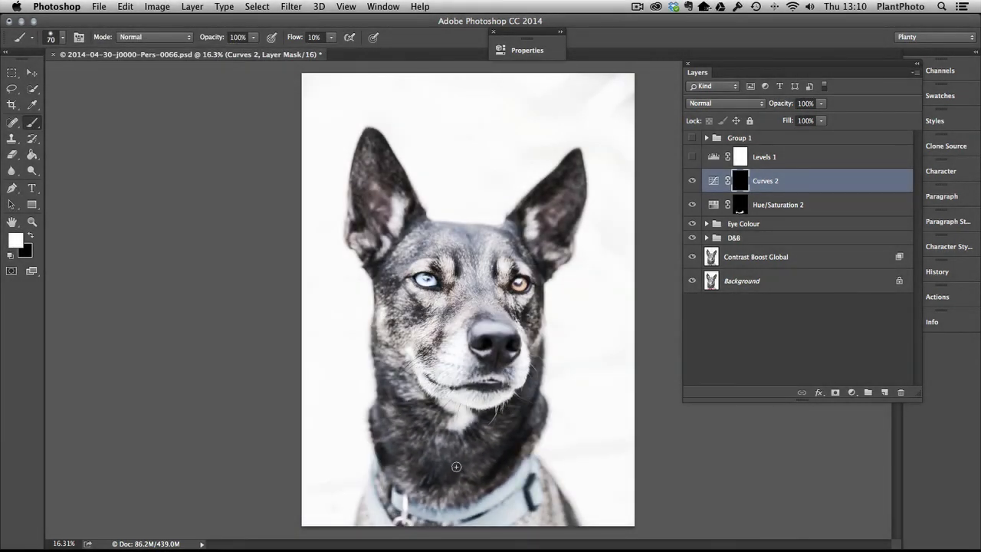
pyautogui.moveTo(456, 467); pyautogui.dragTo(490, 467)
pyautogui.moveTo(526, 494)
pyautogui.mouseDown()
pyautogui.moveTo(554, 513)
pyautogui.moveTo(547, 504)
pyautogui.moveTo(541, 529)
pyautogui.moveTo(500, 486)
pyautogui.moveTo(492, 543)
pyautogui.moveTo(468, 507)
pyautogui.moveTo(450, 542)
pyautogui.moveTo(418, 519)
pyautogui.moveTo(388, 527)
pyautogui.moveTo(390, 512)
pyautogui.moveTo(368, 511)
pyautogui.moveTo(402, 479)
pyautogui.moveTo(393, 463)
pyautogui.moveTo(403, 487)
pyautogui.moveTo(382, 420)
pyautogui.moveTo(414, 475)
pyautogui.moveTo(421, 514)
pyautogui.moveTo(402, 499)
pyautogui.moveTo(422, 524)
pyautogui.moveTo(465, 485)
pyautogui.moveTo(456, 486)
pyautogui.moveTo(483, 476)
pyautogui.moveTo(485, 453)
pyautogui.moveTo(461, 460)
pyautogui.moveTo(408, 423)
pyautogui.moveTo(456, 468)
pyautogui.moveTo(491, 474)
pyautogui.moveTo(520, 502)
pyautogui.moveTo(524, 526)
pyautogui.moveTo(556, 512)
pyautogui.moveTo(527, 480)
pyautogui.moveTo(550, 519)
pyautogui.moveTo(534, 503)
pyautogui.moveTo(462, 523)
pyautogui.moveTo(388, 510)
pyautogui.moveTo(388, 486)
pyautogui.moveTo(412, 497)
pyautogui.moveTo(400, 465)
pyautogui.moveTo(427, 495)
pyautogui.moveTo(473, 496)
pyautogui.moveTo(494, 509)
pyautogui.moveTo(486, 522)
pyautogui.moveTo(548, 515)
pyautogui.mouseUp()
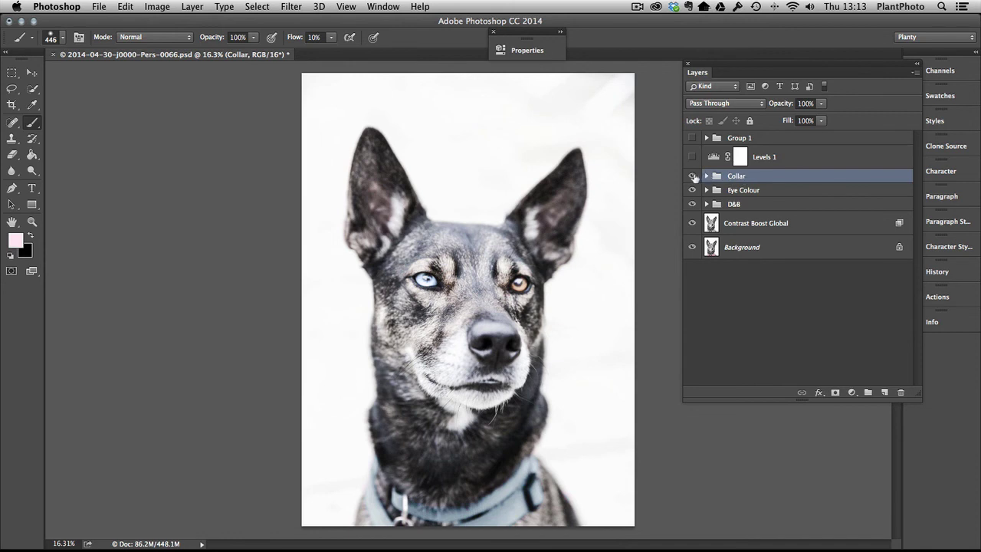
# Step: Compare the portrait with the Collar group hidden and shown, and turn on the Levels 1 layer with its settings open
pyautogui.click(692, 176)
pyautogui.click(693, 176)
pyautogui.click(693, 157)
pyautogui.doubleClick(713, 156)
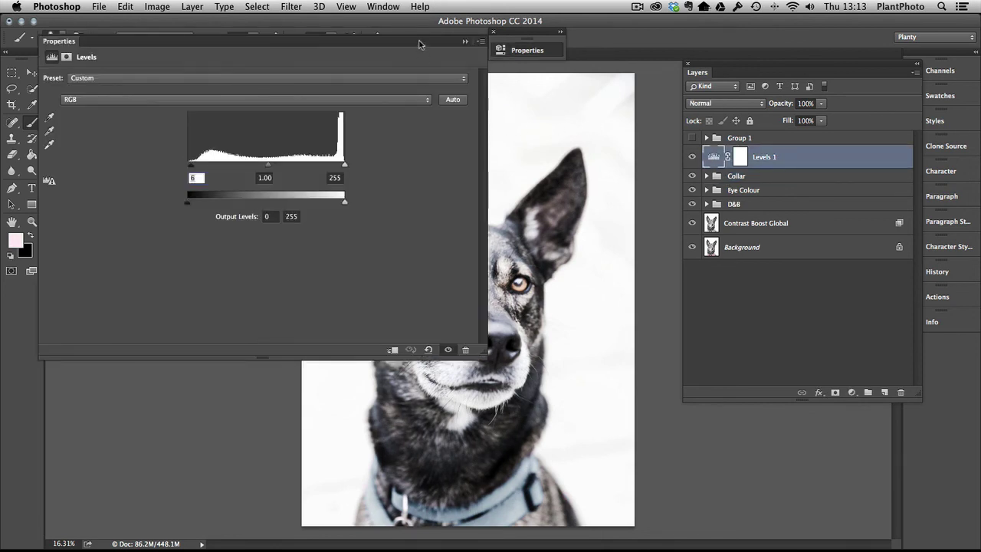
pyautogui.moveTo(418, 43); pyautogui.dragTo(890, 30)
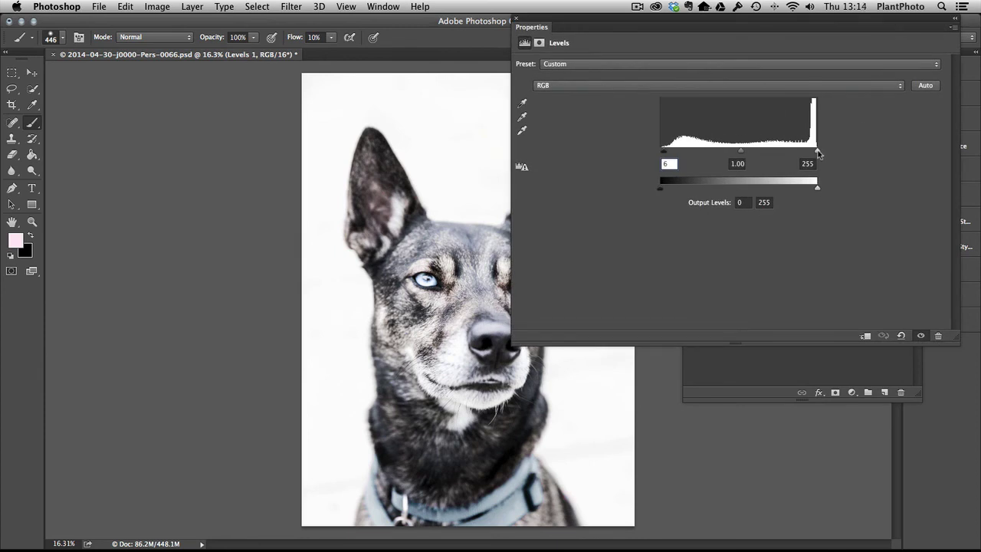
# Step: Check the highlight and shadow clipping of the Levels 1 adjustment using its white and black input points
pyautogui.keyDown('alt'); pyautogui.click(817, 151); pyautogui.keyUp('alt')
pyautogui.moveTo(793, 29); pyautogui.dragTo(857, 29)
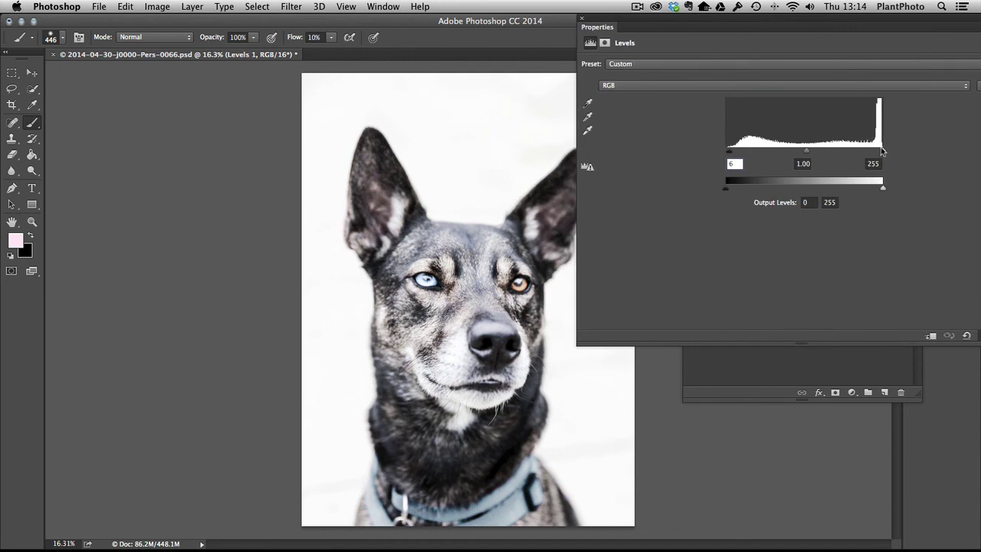
pyautogui.keyDown('alt'); pyautogui.click(883, 152); pyautogui.keyUp('alt')
pyautogui.moveTo(883, 152); pyautogui.dragTo(883, 153)
pyautogui.moveTo(884, 153); pyautogui.dragTo(887, 150)
pyautogui.moveTo(729, 152); pyautogui.dragTo(728, 154)
pyautogui.moveTo(905, 31); pyautogui.dragTo(820, 44)
pyautogui.click(934, 34)
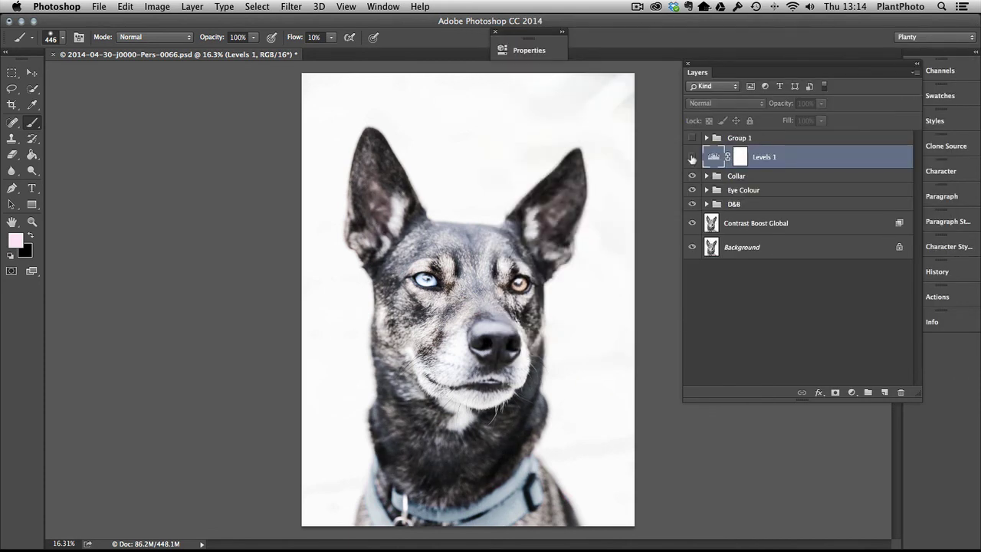
# Step: Compare the portrait with Levels 1 hidden and shown, and the Background alone against the layers from Contrast Boost Global up to Levels 1
pyautogui.moveTo(693, 157)
pyautogui.mouseDown()
pyautogui.moveTo(698, 228)
pyautogui.moveTo(692, 157)
pyautogui.mouseUp()
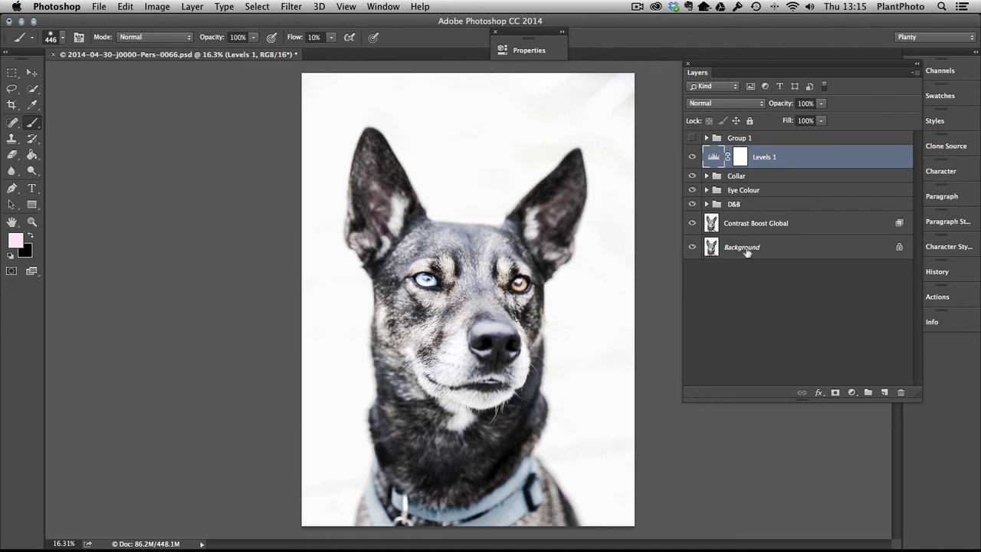
pyautogui.keyDown('alt'); pyautogui.click(692, 245); pyautogui.keyUp('alt')
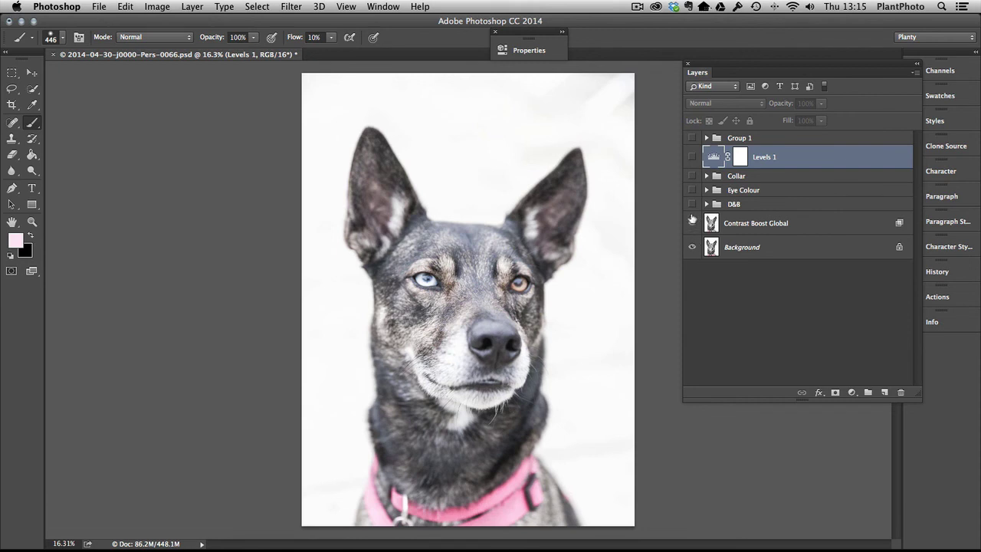
pyautogui.moveTo(692, 220); pyautogui.dragTo(692, 158)
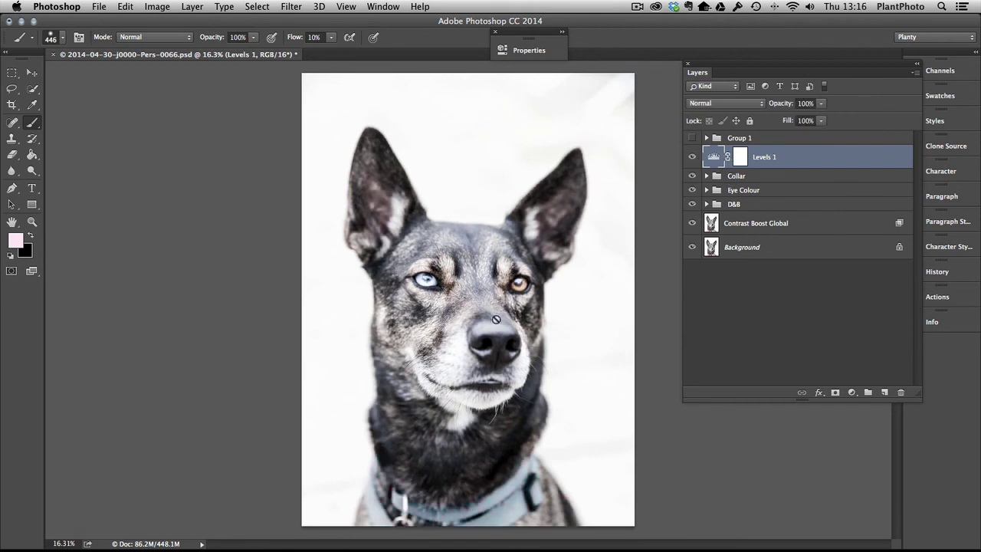